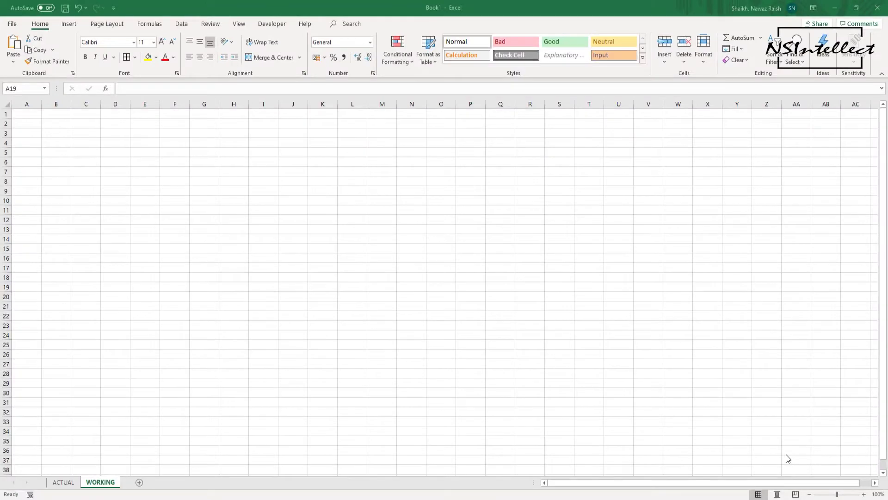
Step: Copy the student marks table D4:F19 from ACTUAL and paste it at D4 on WORKING
left_click(63, 482)
left_click(138, 172)
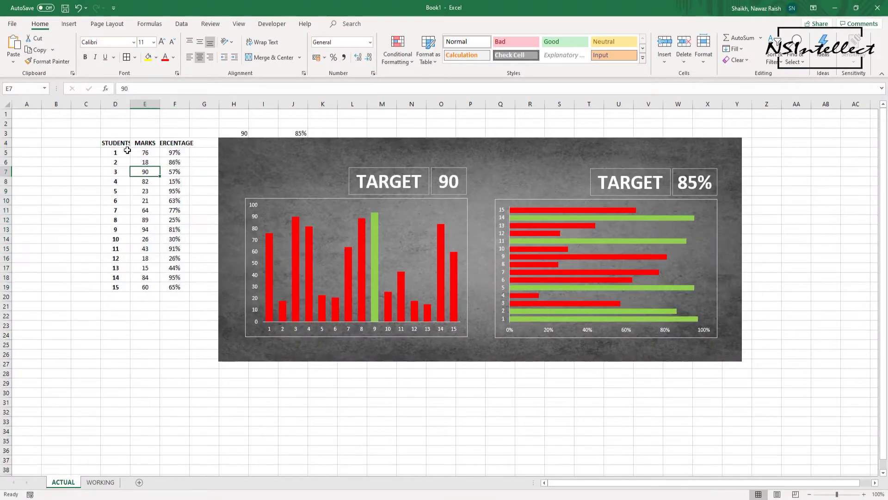
left_click(120, 143)
key("ctrl+a")
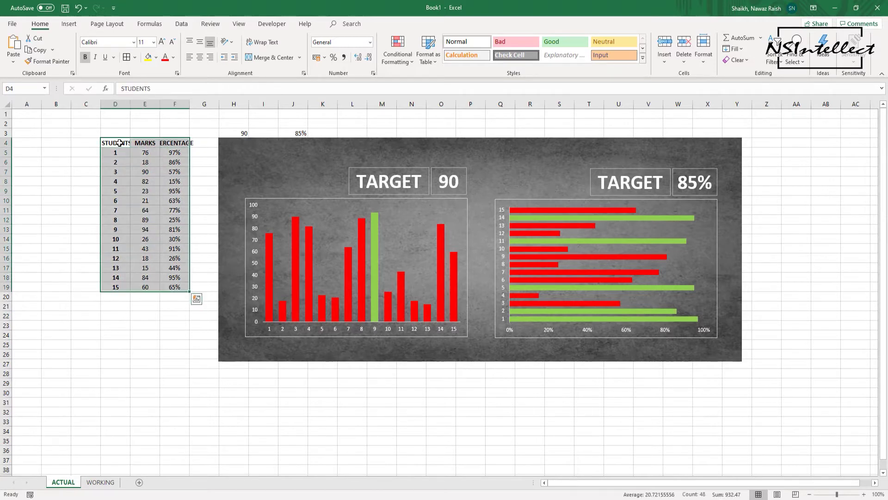
key("ctrl+c")
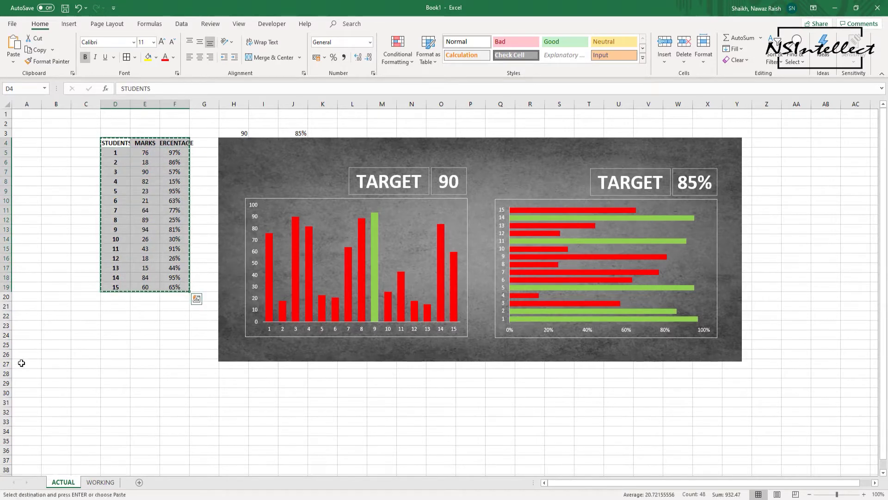
left_click(99, 483)
left_click(110, 145)
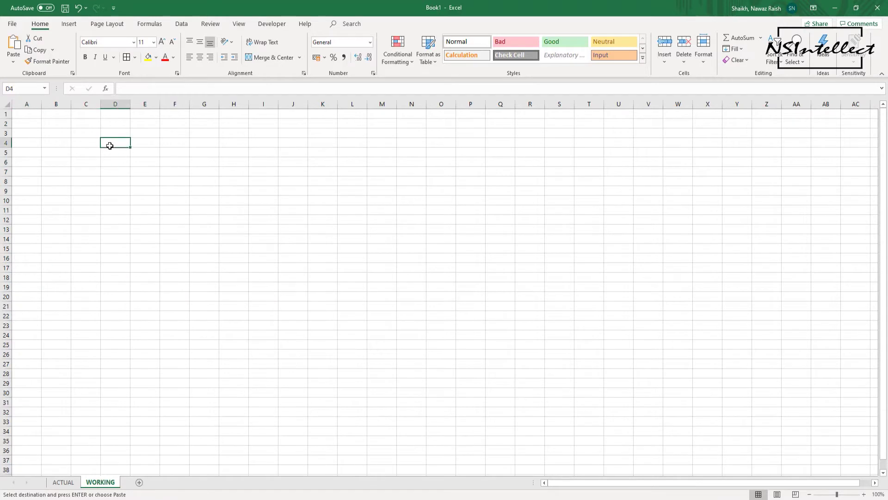
key("ctrl+v")
left_click(110, 145)
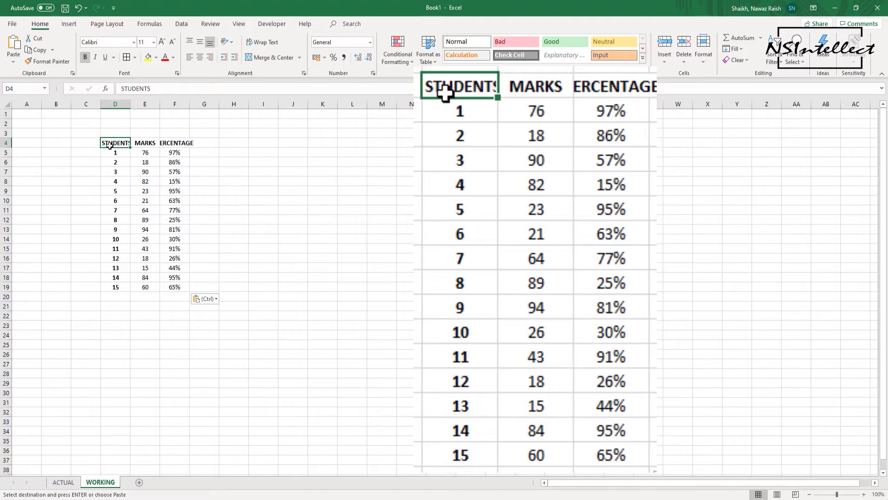
Step: Give cells I3 and J3 outline borders
key("Right")
key("Right")
key("Right")
key("Right")
key("Up")
key("Right")
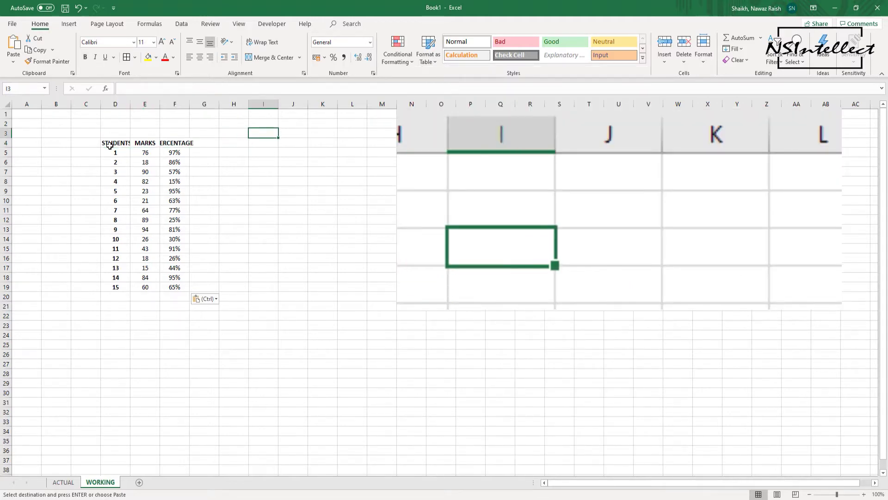
key("Escape")
key("ctrl+shift+7")
key("Right")
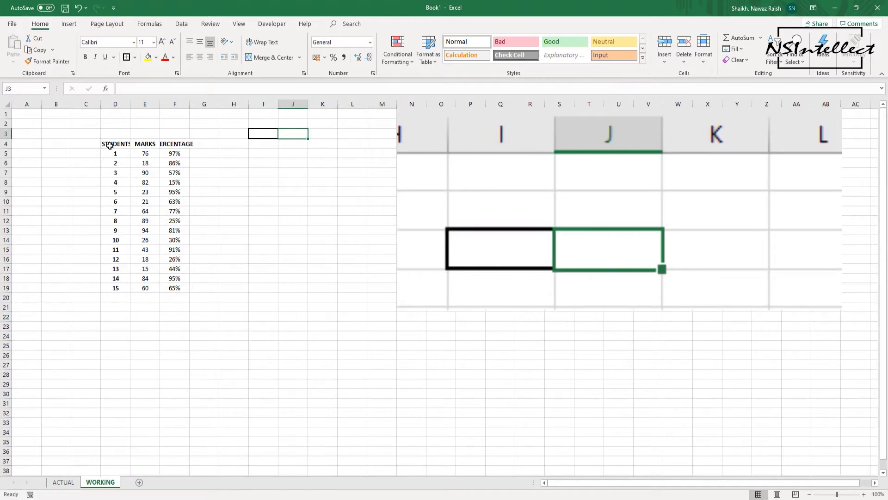
key("Left")
Step: Enter the headers MARKS in I2 and PERCENT in J2
key("Up")
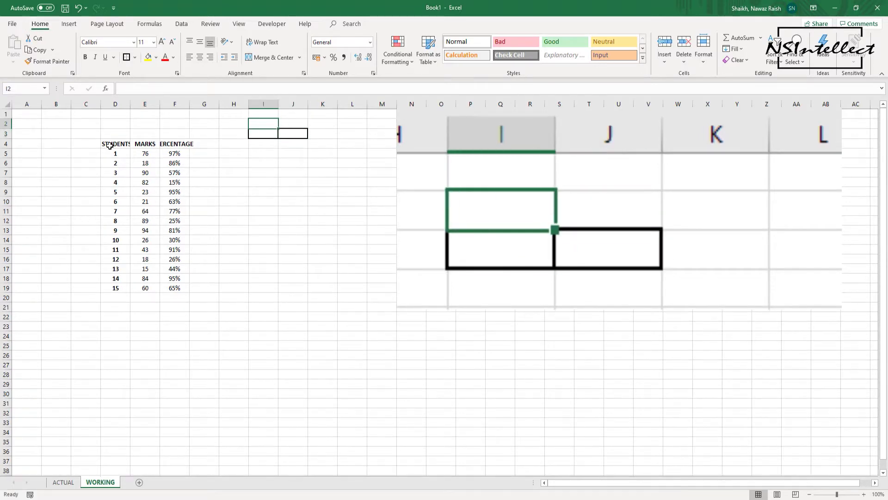
type("ma")
key("BackSpace")
key("BackSpace")
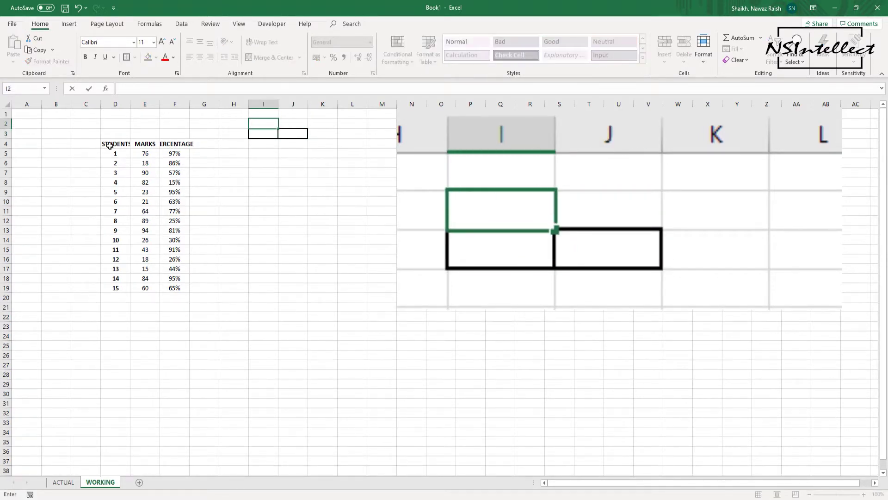
type("MARKS")
key("Tab")
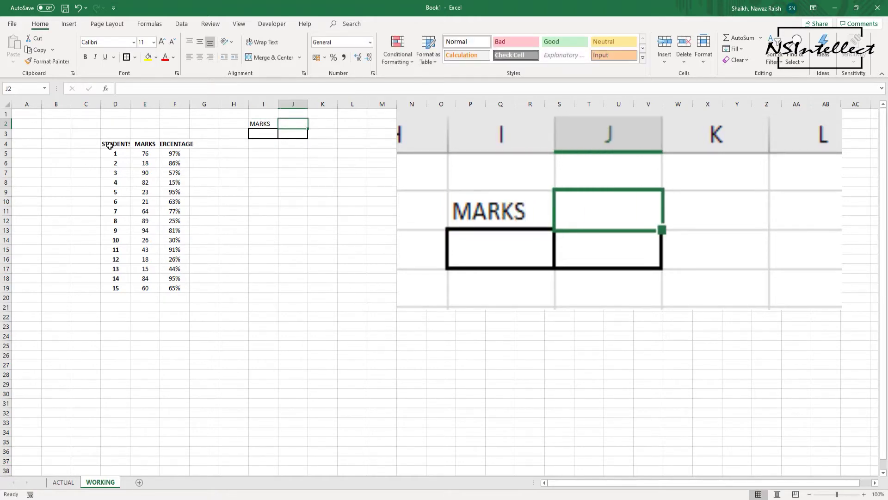
type("PERCET")
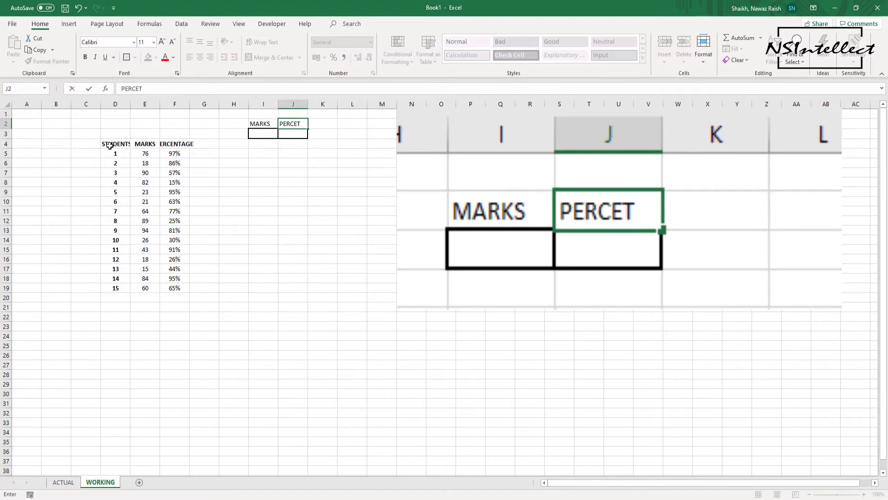
key("BackSpace")
type("NT")
key("Return")
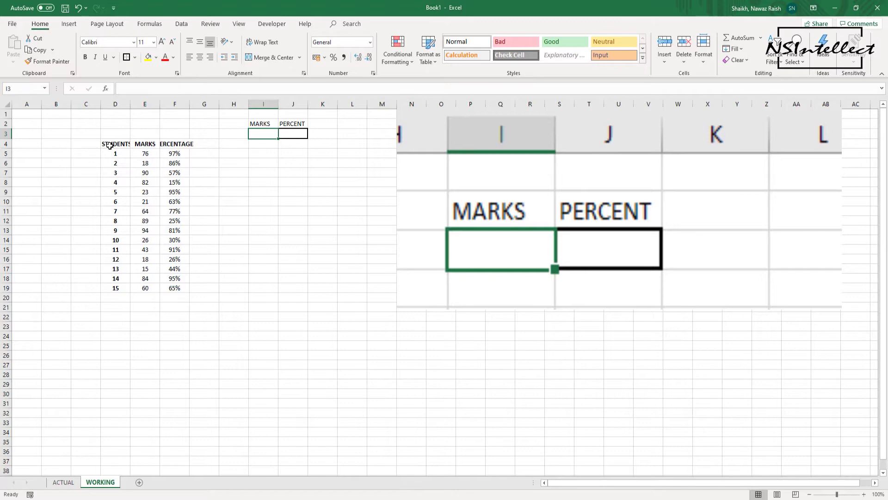
Step: Enter 60 in I3 and centre it
type("60")
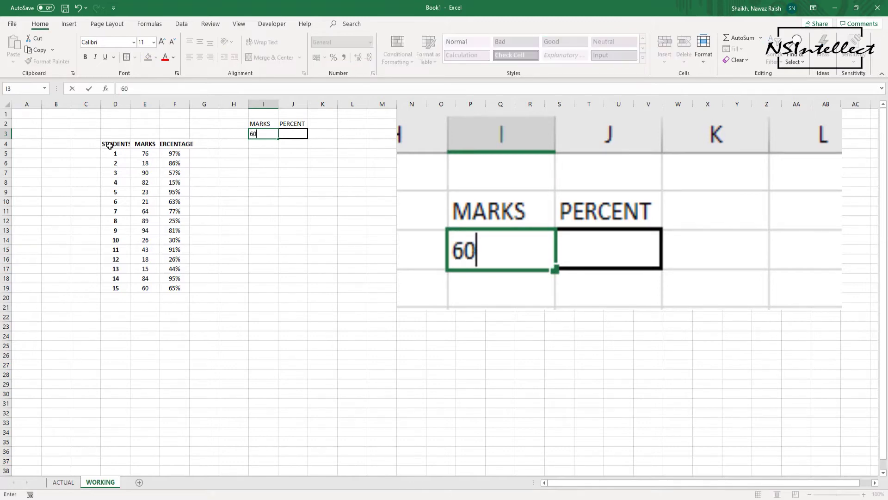
key("Return")
key("Up")
key("alt+h")
key("a")
key("c")
key("Down")
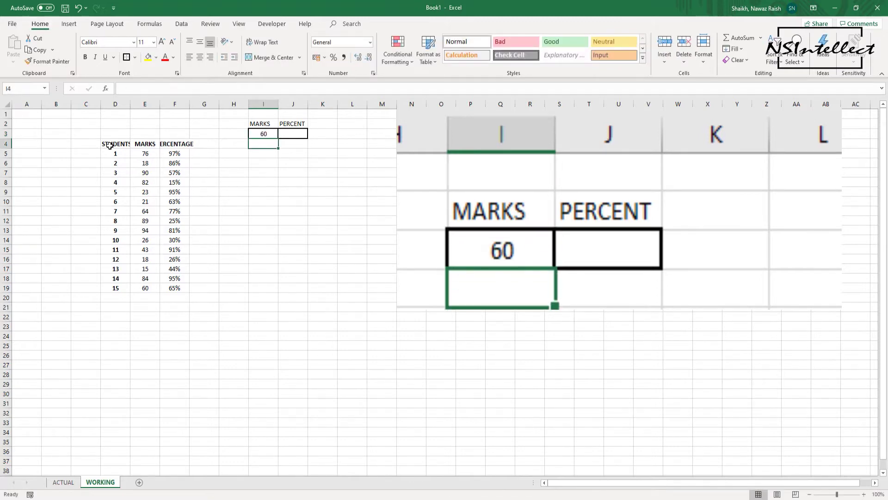
key("Up")
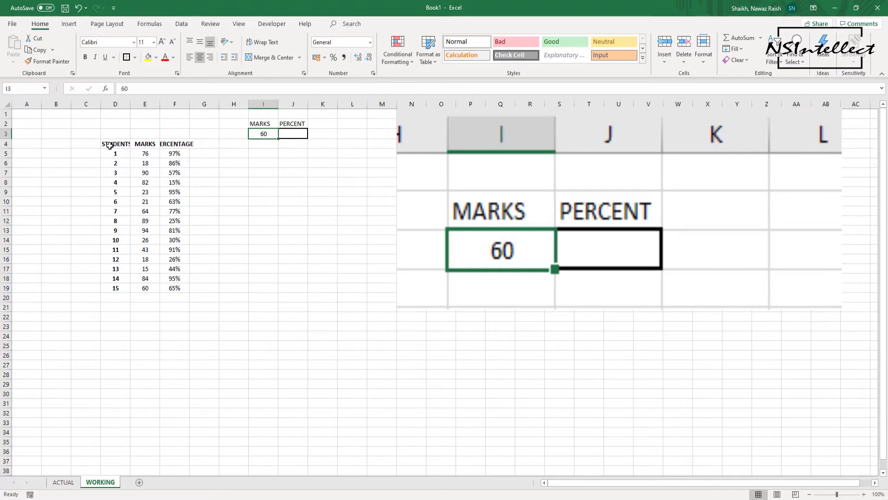
Step: Enter 55% in J3 and centre it
key("Right")
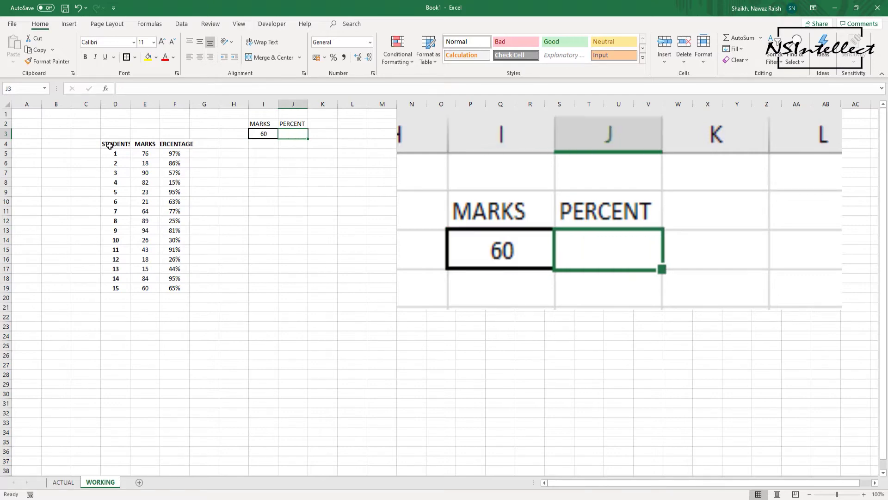
type("55%")
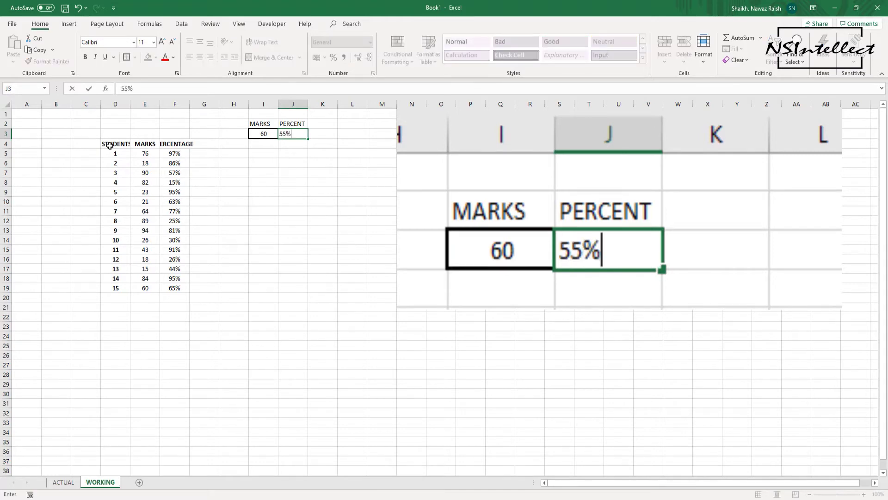
key("ctrl+Return")
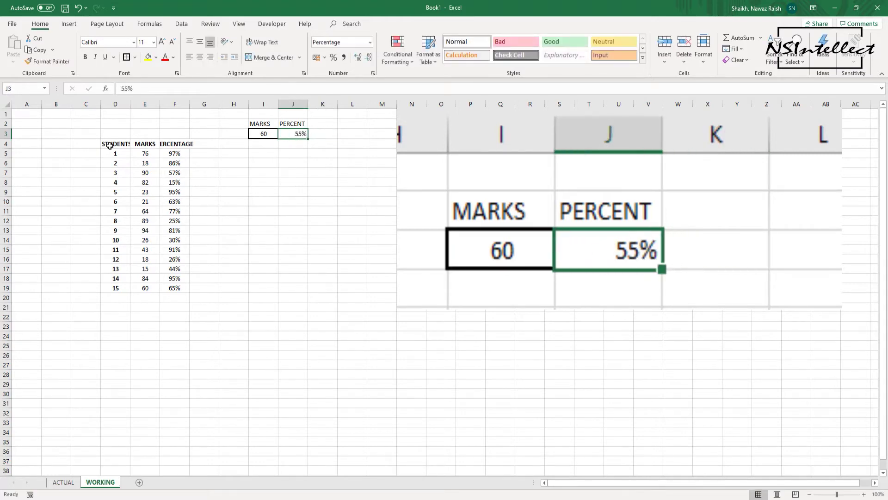
key("alt+h")
key("a")
key("c")
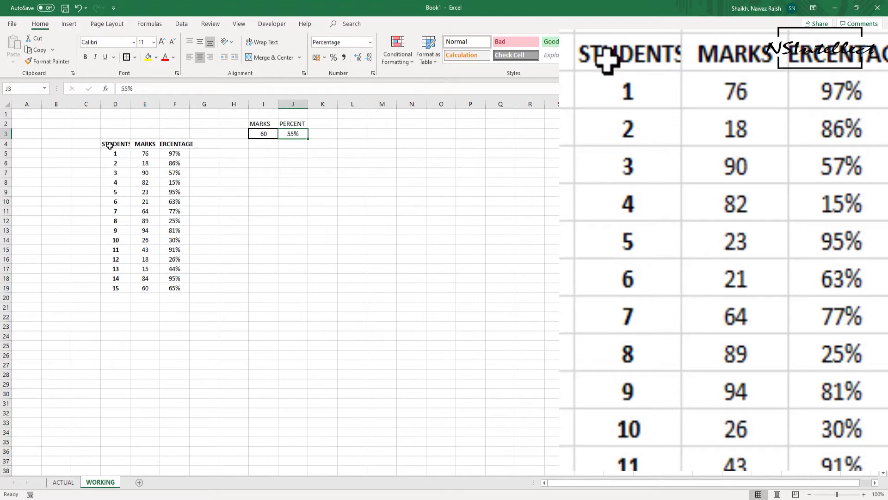
key("Left")
key("Left")
key("Left")
key("Left")
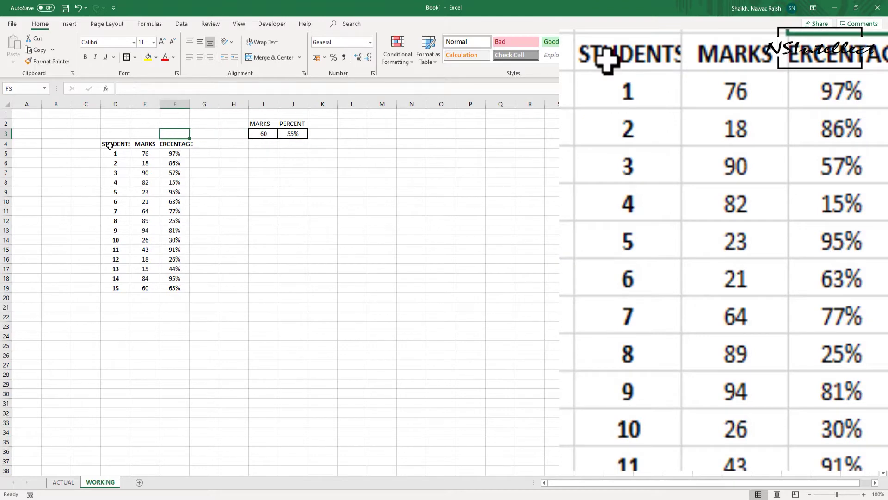
key("Down")
key("Left")
key("Down")
key("ctrl+shift+Down")
key("ctrl+shift+Up")
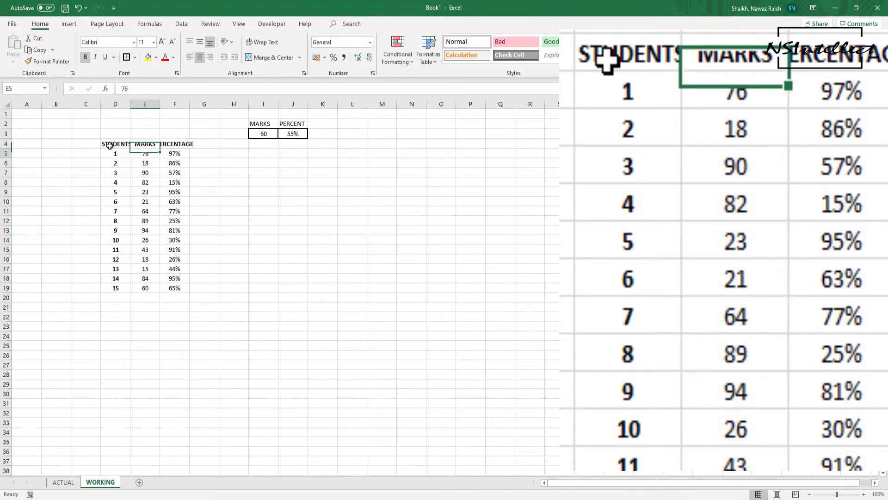
key("ctrl+shift+Down")
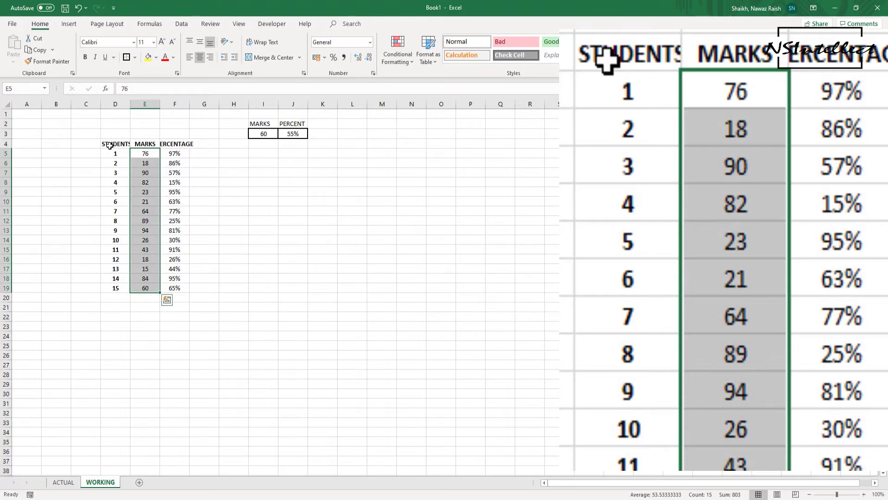
key("Right")
key("Right")
key("Right")
key("Left")
key("Left")
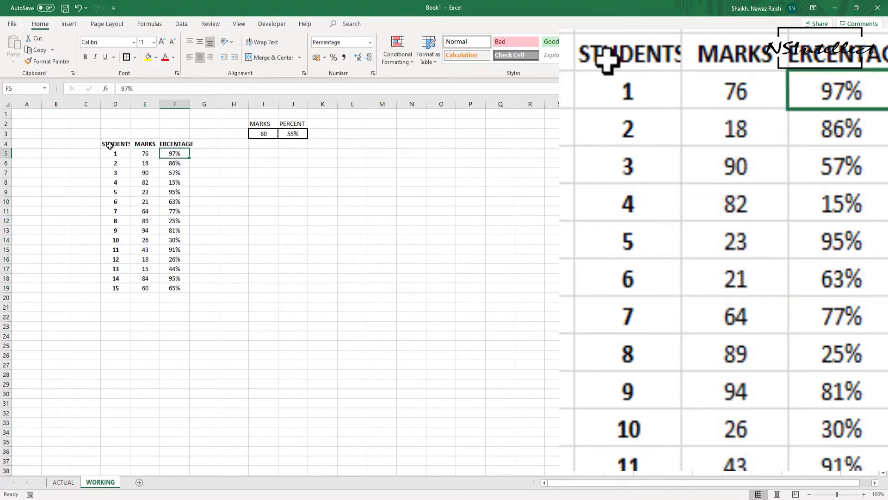
key("Left")
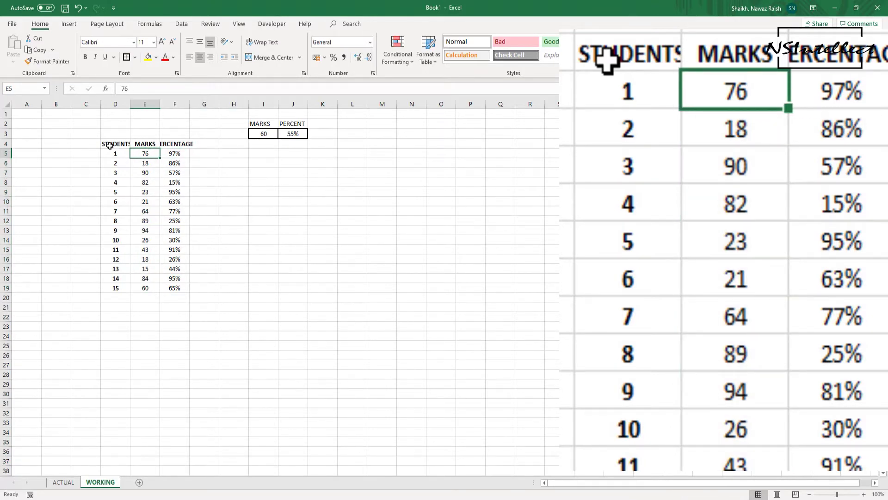
key("Up")
key("shift+Down")
key("shift+Down")
key("ctrl+shift+Down")
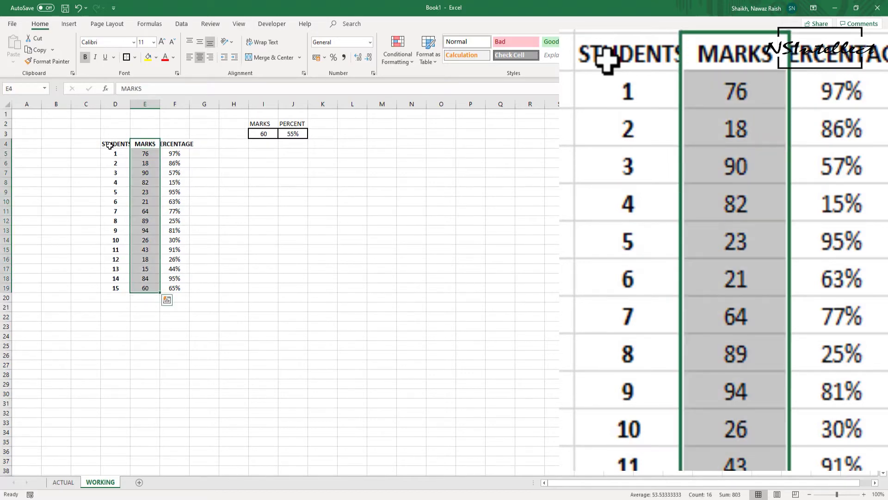
key("ctrl+shift+Up")
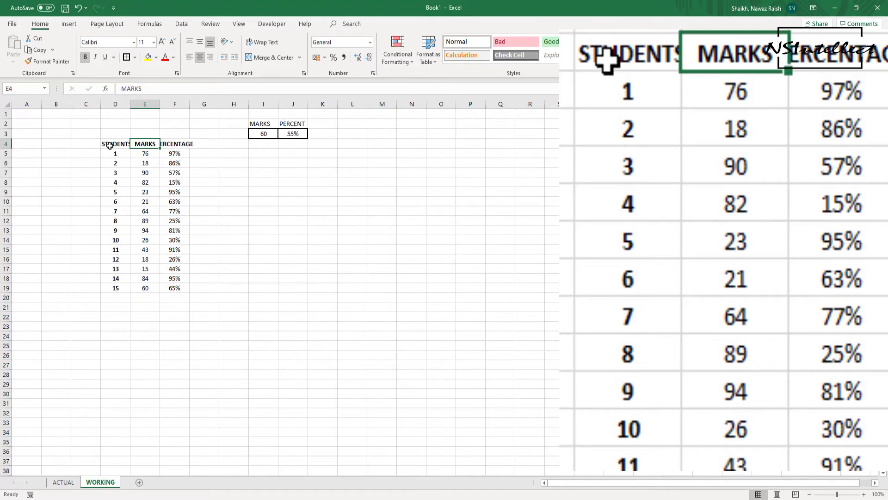
Step: Copy the MARKS header into L4 and extend it to read MARKS GRENN
key("ctrl+c")
key("Right")
key("Right")
key("Right")
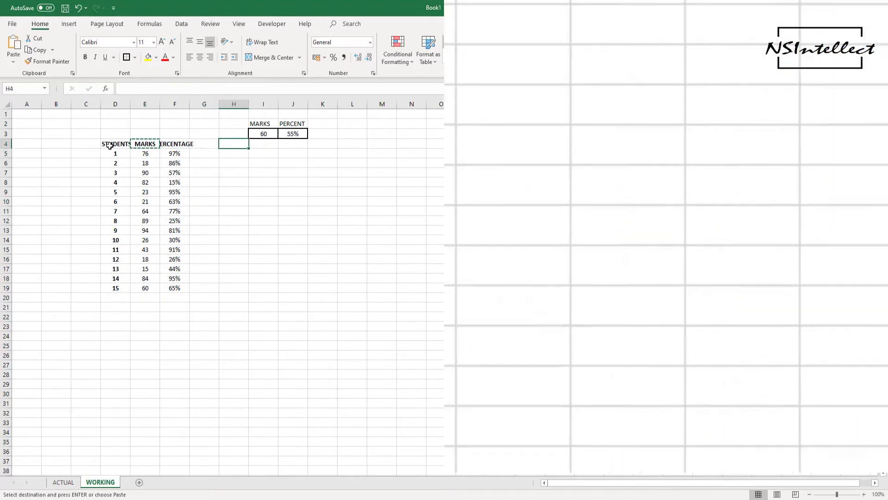
key("Right")
key("Right")
key("Right")
key("Right")
key("ctrl+v")
key("Down")
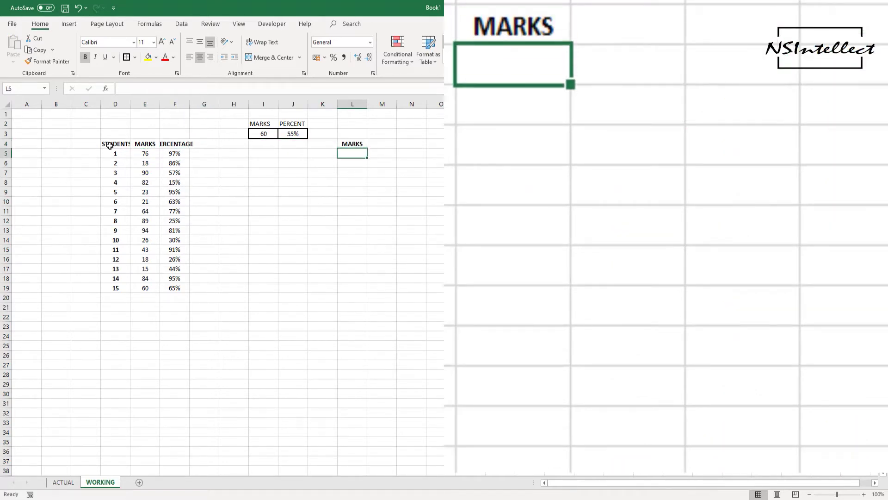
key("Up")
key("F2")
type("A")
key("BackSpace")
key("BackSpace")
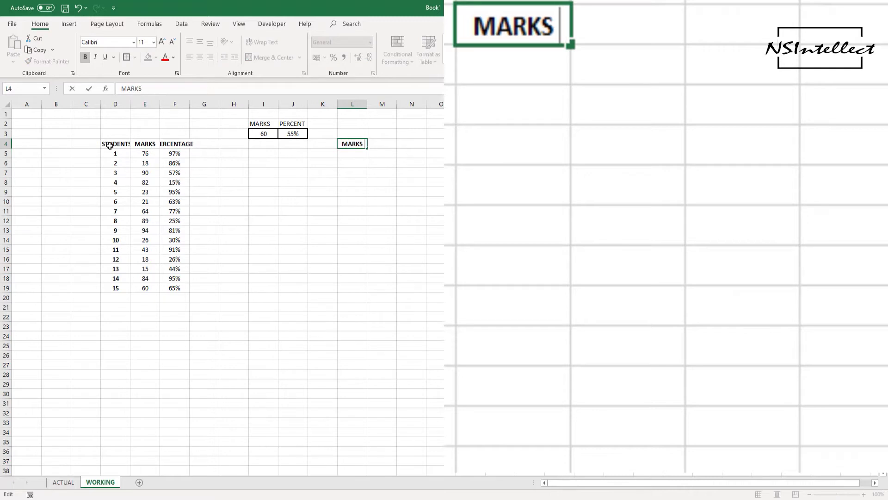
type("GRENN")
key("Up")
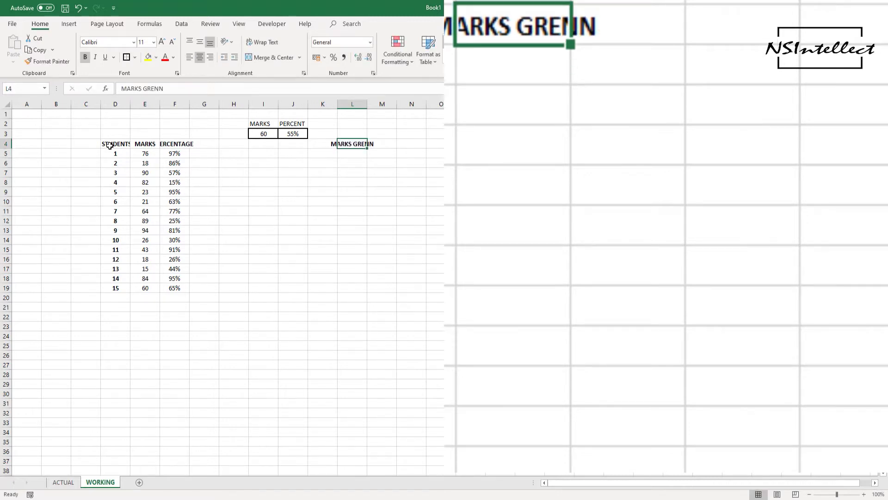
Step: Copy the L4 label into M4 and change it to MARKS RED
key("ctrl+c")
key("Right")
key("Return")
key("Up")
key("F2")
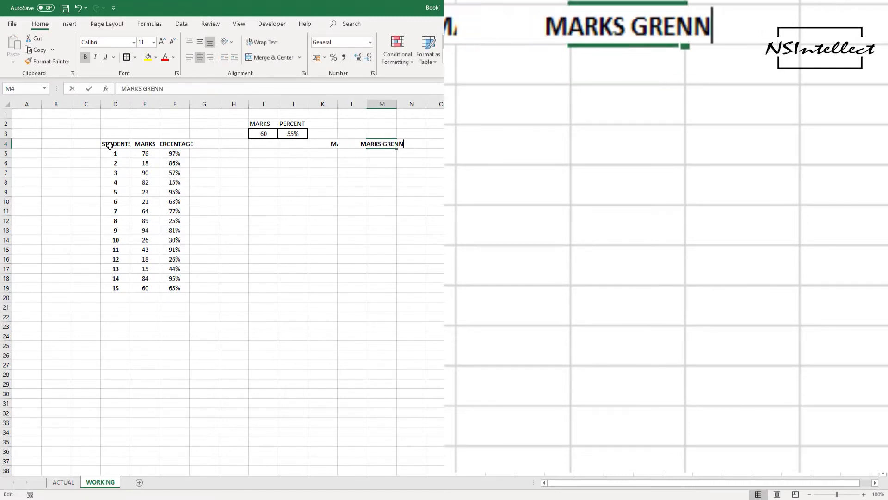
key("shift+Left")
key("shift+Left")
key("shift+Left")
key("shift+Left")
key("shift+Left")
type("RED")
key("Return")
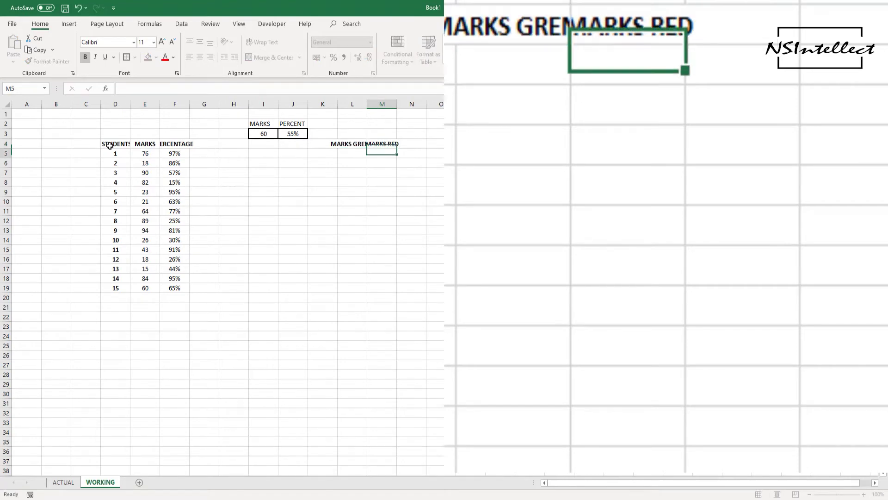
Step: Correct the L4 spelling from MARKS GRENN to MARKS GREEN
key("Up")
key("Left")
key("F2")
key("Left")
key("Left")
key("Left")
key("Right")
key("Right")
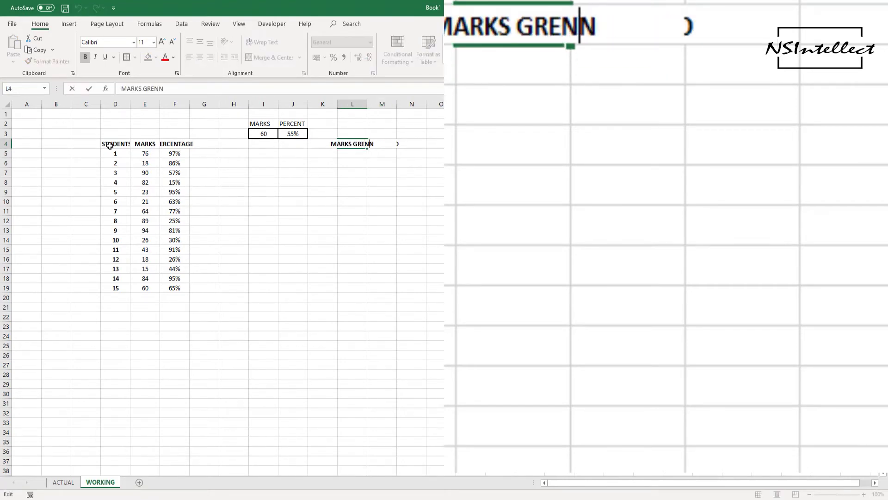
key("BackSpace")
type("E")
key("Return")
key("Up")
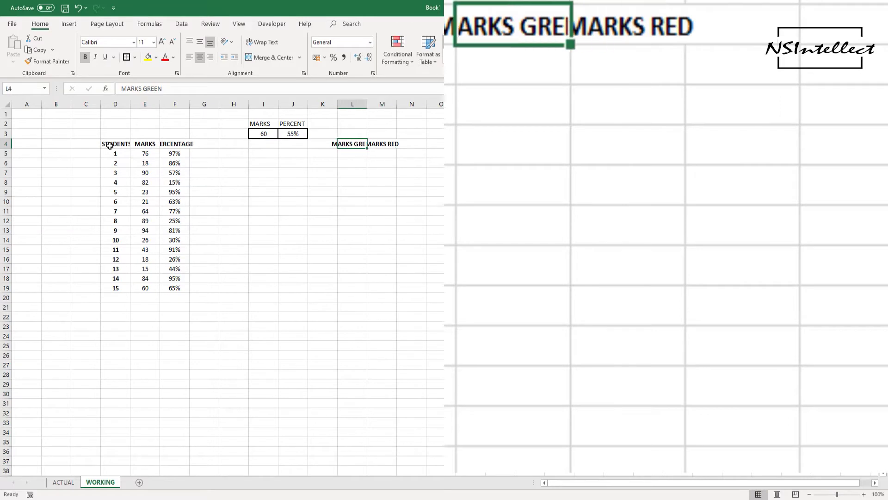
Step: AutoFit the widths of columns L and M to their headers
key("ctrl+space")
key("shift+Right")
key("alt+h")
key("o")
key("i")
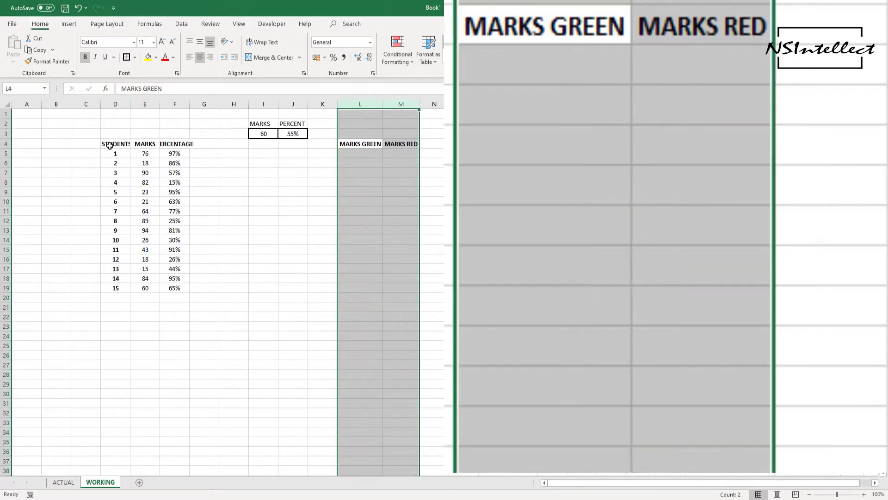
key("Down")
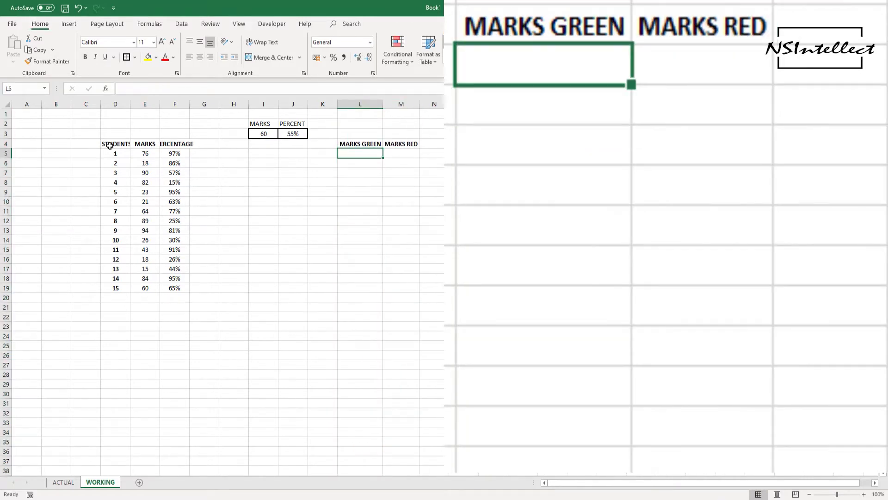
Step: Enter =IF(E5>=$I$3,E5,NA()) in L5, showing 76
type("=IF(")
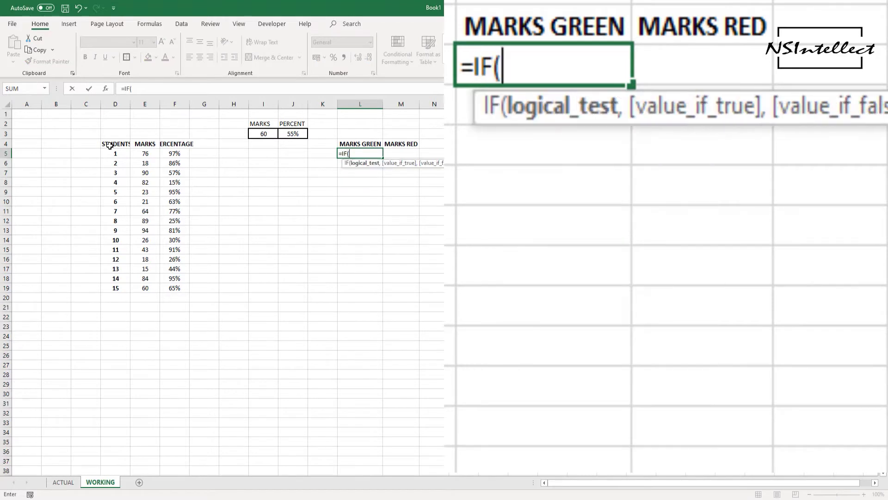
key("Left")
key("Left")
key("Left")
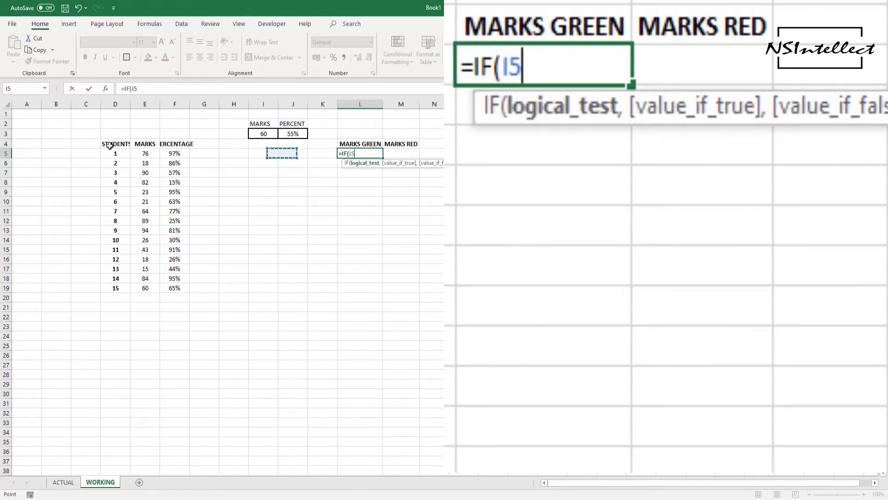
key("Left")
key("Left")
key("Left")
key("Left")
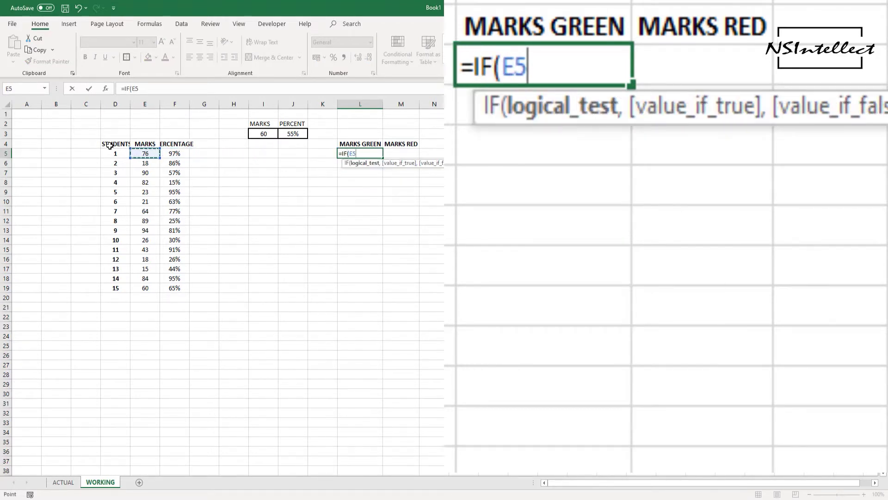
type(">=")
key("Left")
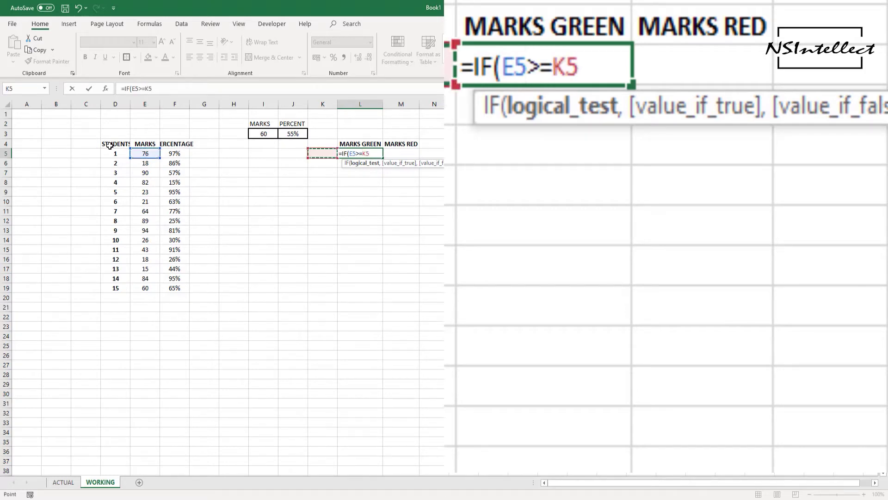
key("Left")
key("Left")
key("Up")
key("Up")
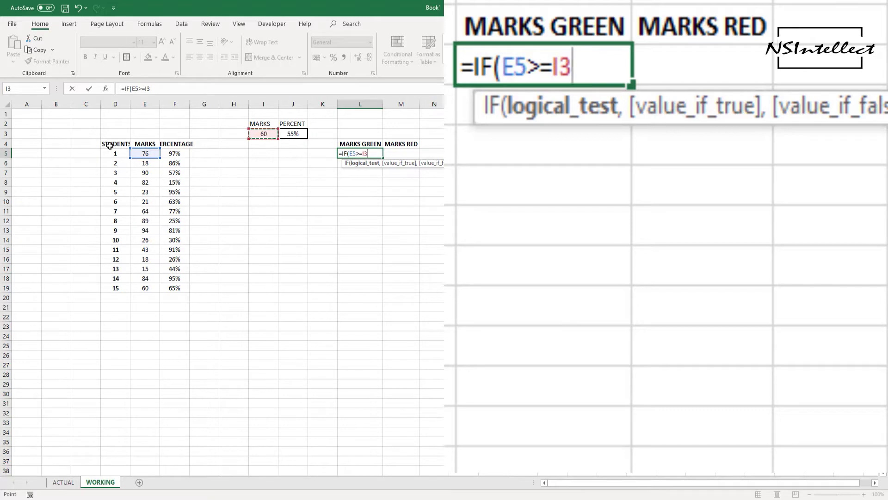
key("F4")
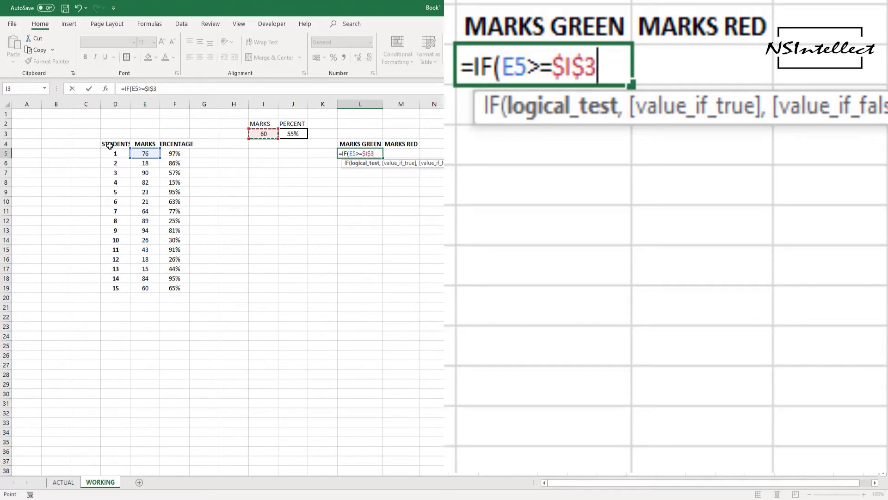
type(",")
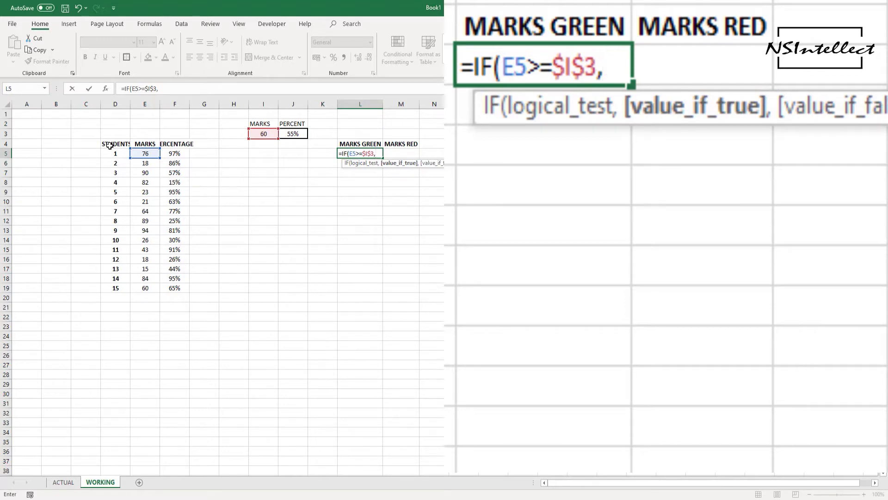
key("Left")
key("Left")
key("Left")
key("Left")
key("Left")
key("Left")
key("Left")
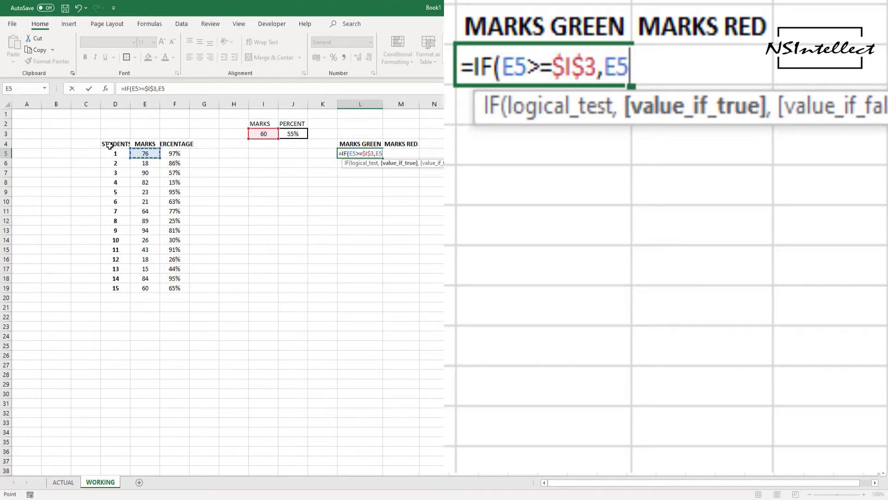
type(",")
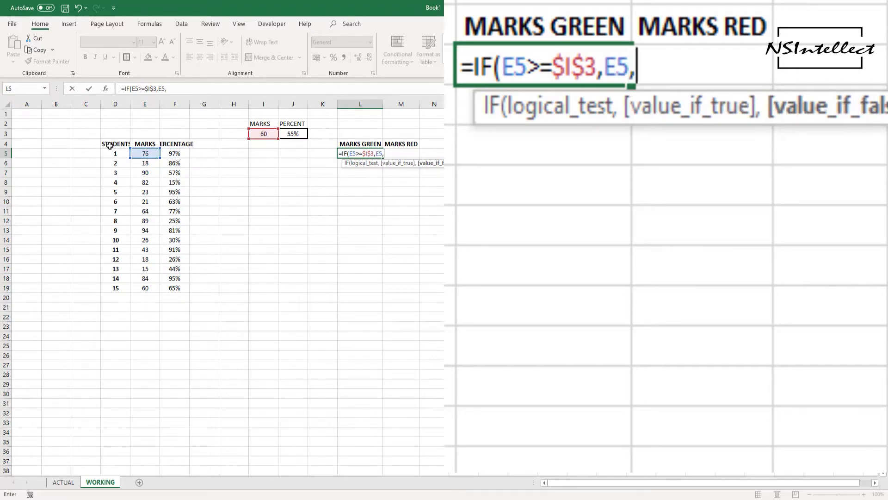
type("NA")
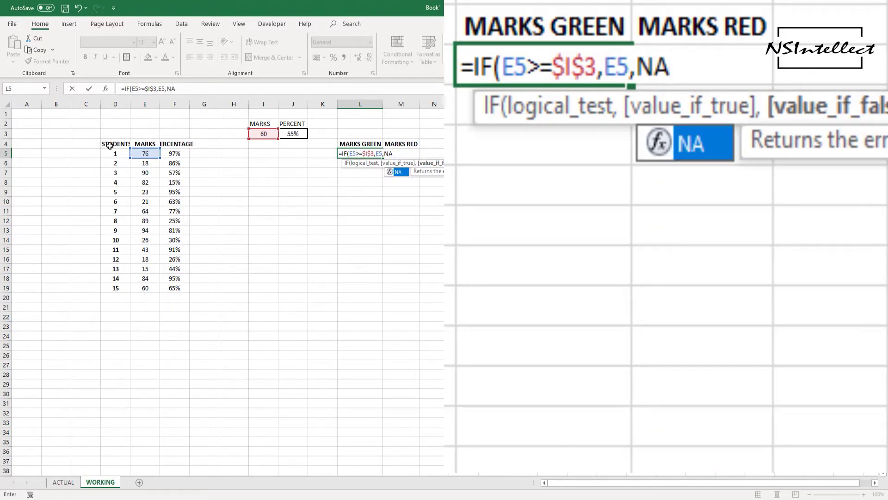
type("()")
key("Return")
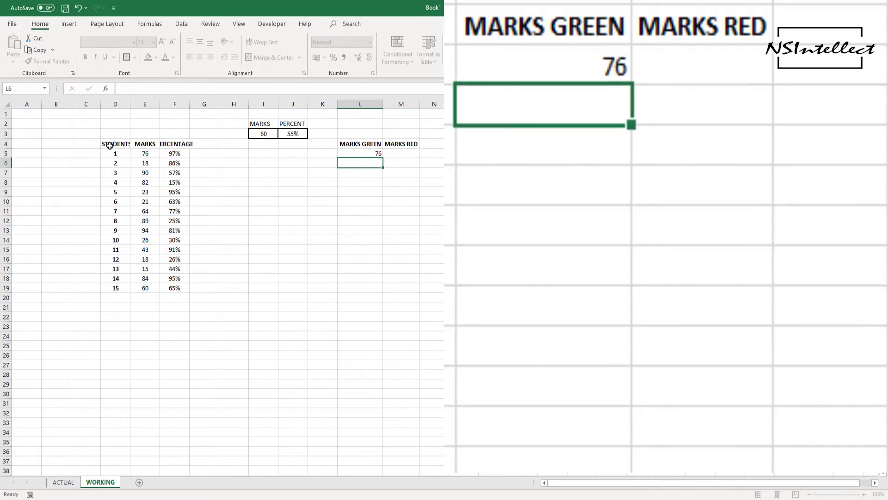
Step: Centre L5 and fill its formula down to L19
key("Up")
key("alt+h")
key("a")
key("c")
key("Down")
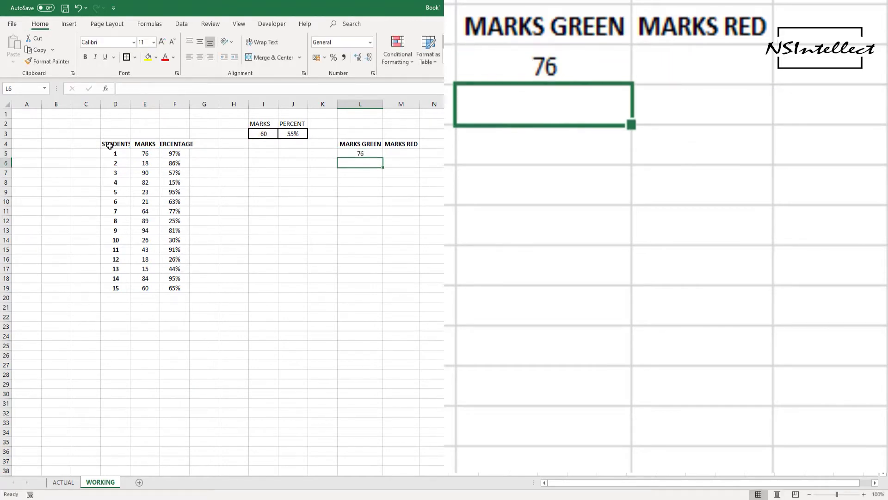
key("Up")
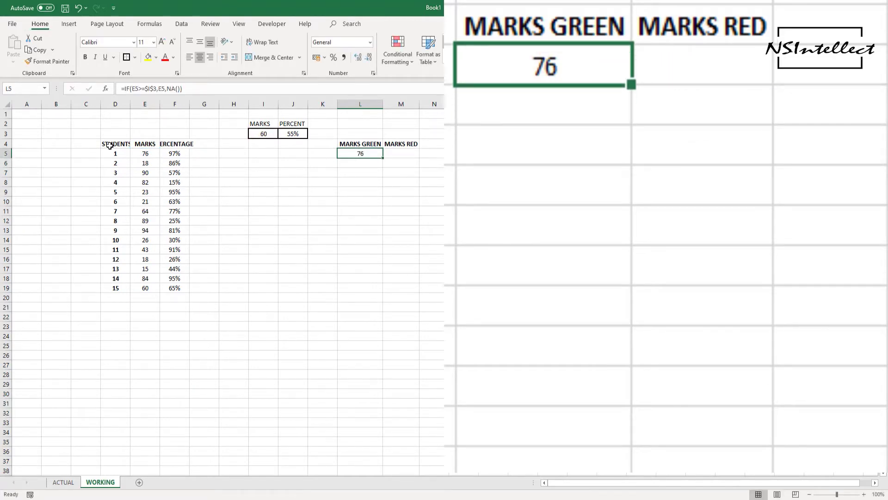
key("shift+Down")
key("shift+Down")
key("shift+Down")
key("shift+Down")
key("shift+Down")
key("shift+Down")
key("shift+Down")
key("shift+Down")
key("shift+Down")
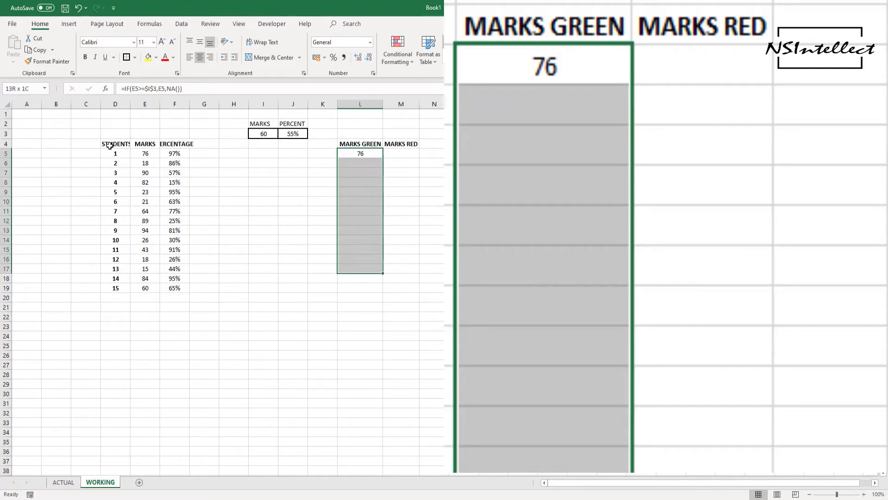
key("shift+Down")
key("shift+Down")
key("ctrl+d")
key("Down")
key("Down")
Step: Check the copied MARKS GREEN formulas in rows 6 and 7 against the marks
key("Up")
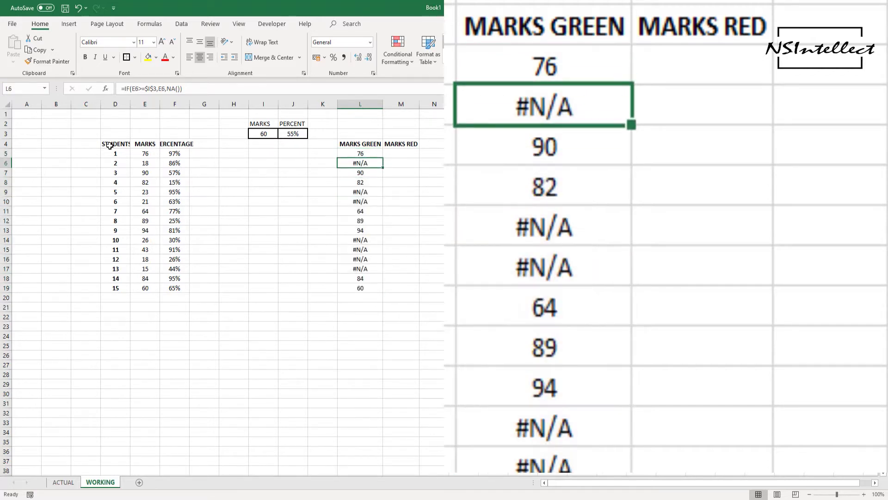
key("Left")
key("Left")
key("Left")
key("Left")
key("Left")
key("Left")
key("Left")
key("Right")
key("Right")
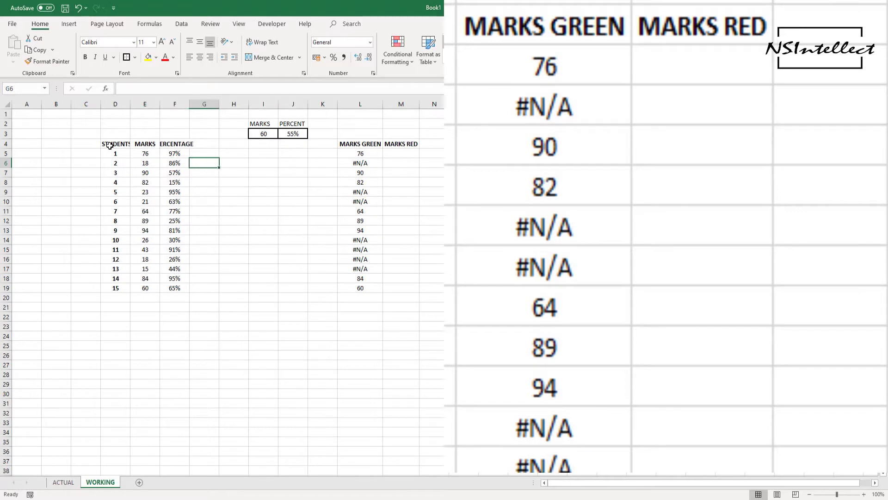
key("Right")
key("Right")
key("Right")
key("Right")
key("Right")
key("Right")
key("Left")
key("Down")
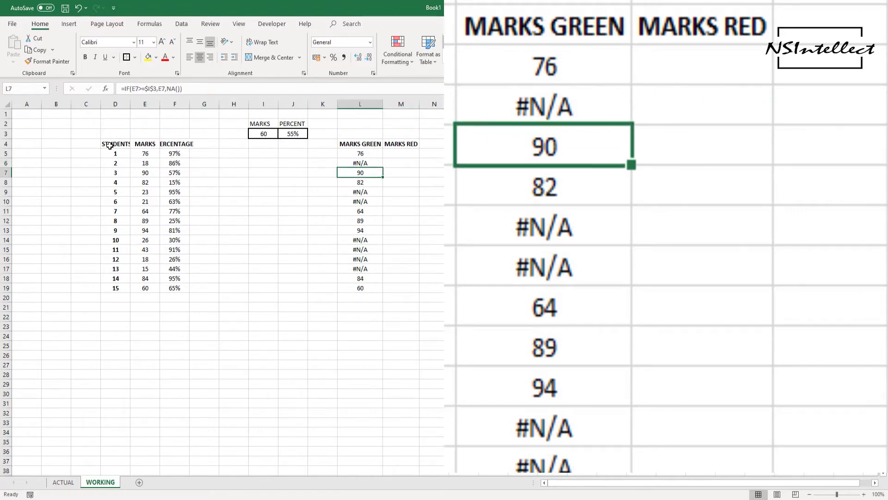
key("Up")
key("Up")
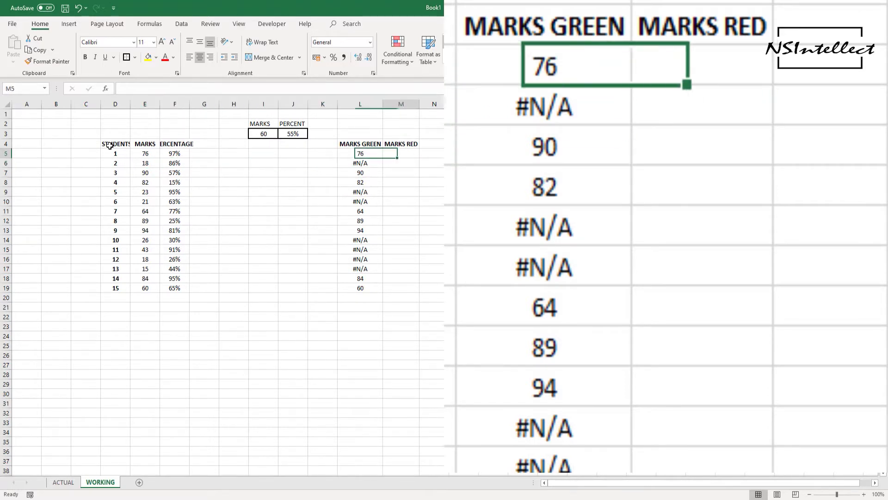
key("Right")
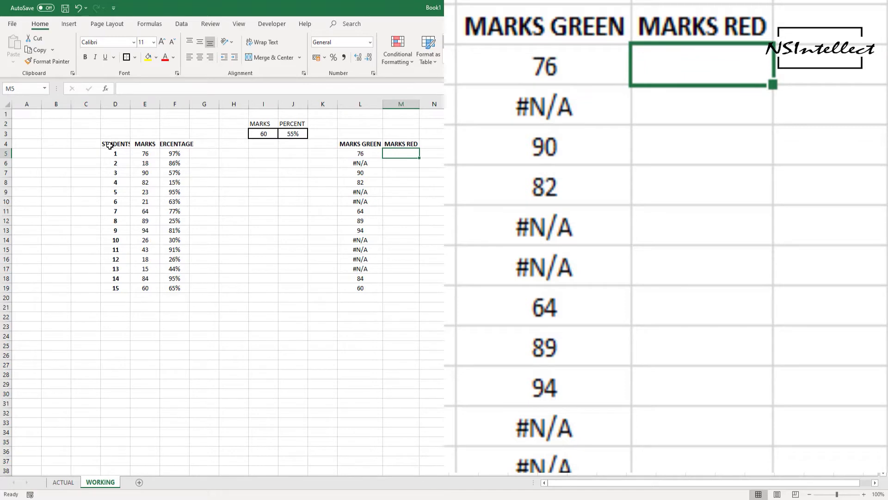
Step: Enter =IF(E5<$I$3,E5,NA()) in M5 for the MARKS RED column
type("=IF(")
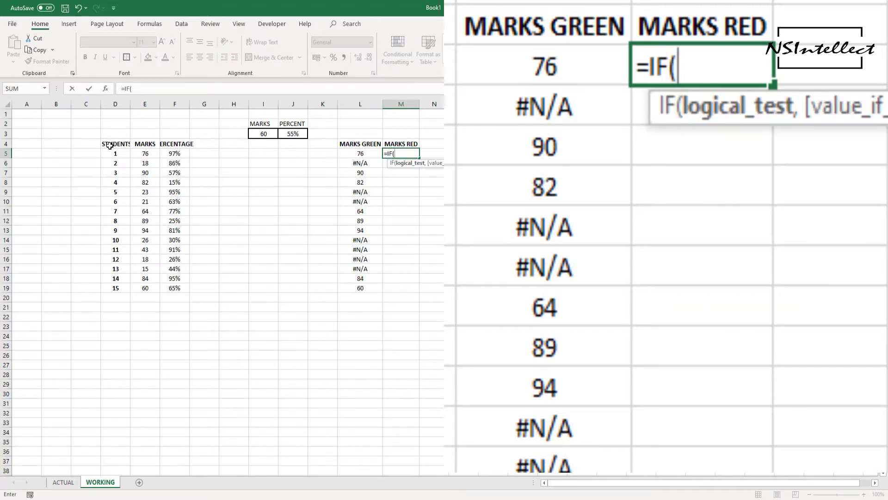
key("Left")
key("Left")
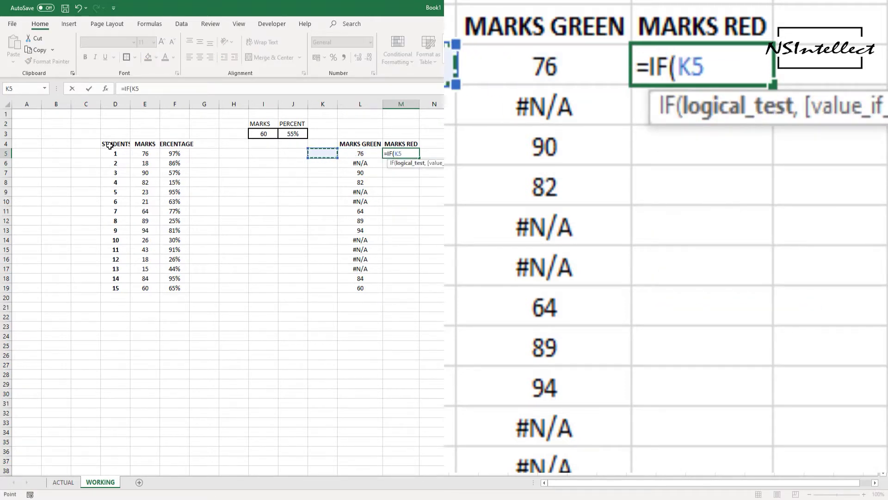
key("Left")
key("Left")
key("Left")
key("Left")
key("Left")
key("Left")
type("<")
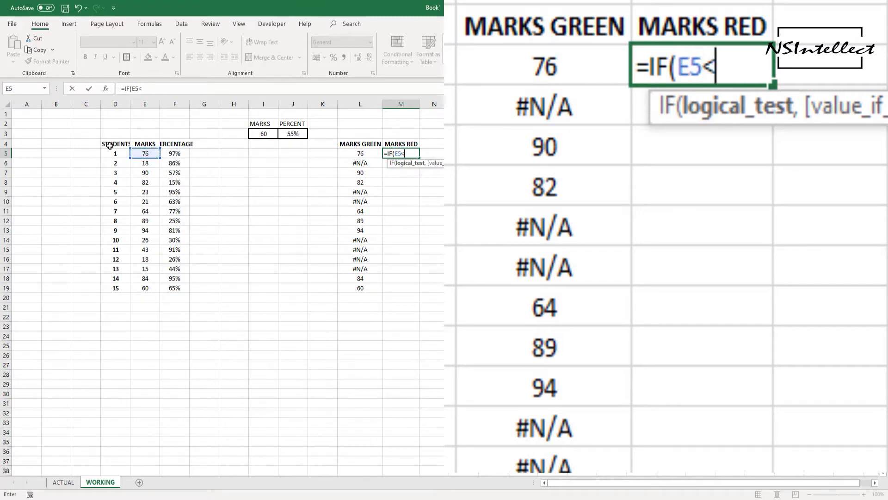
key("Left")
key("Left")
key("Left")
key("Left")
key("Up")
key("Up")
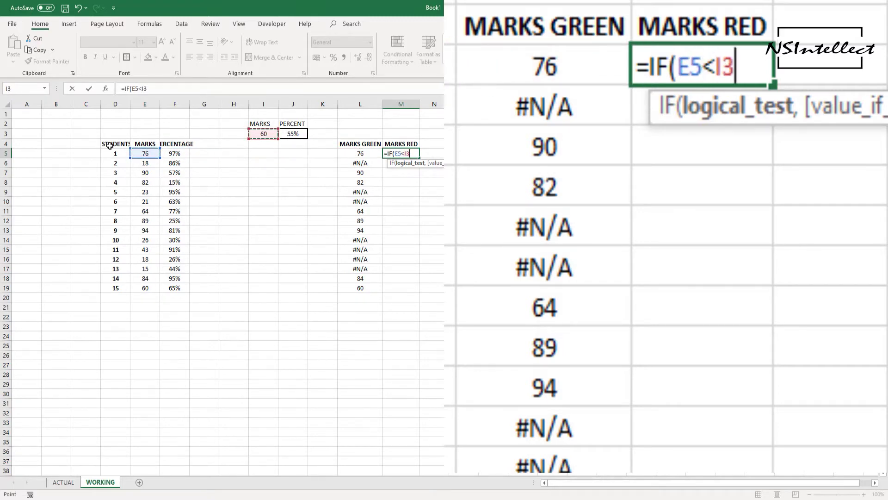
key("F4")
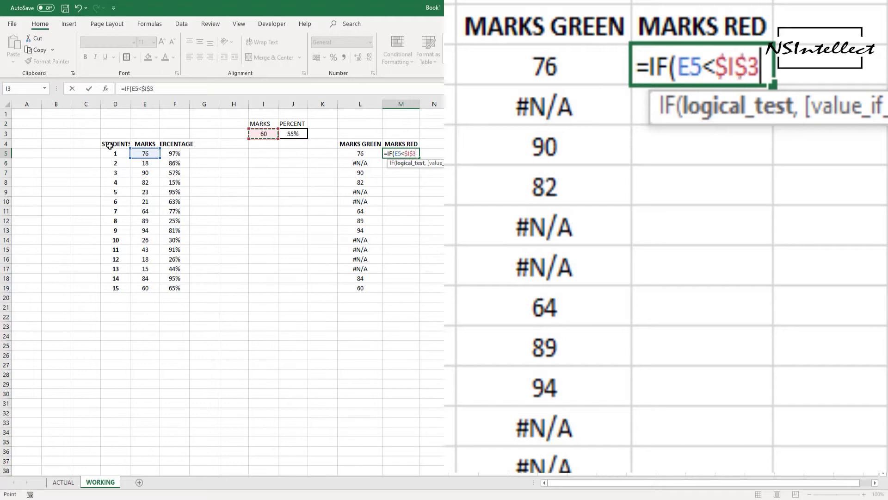
type(",")
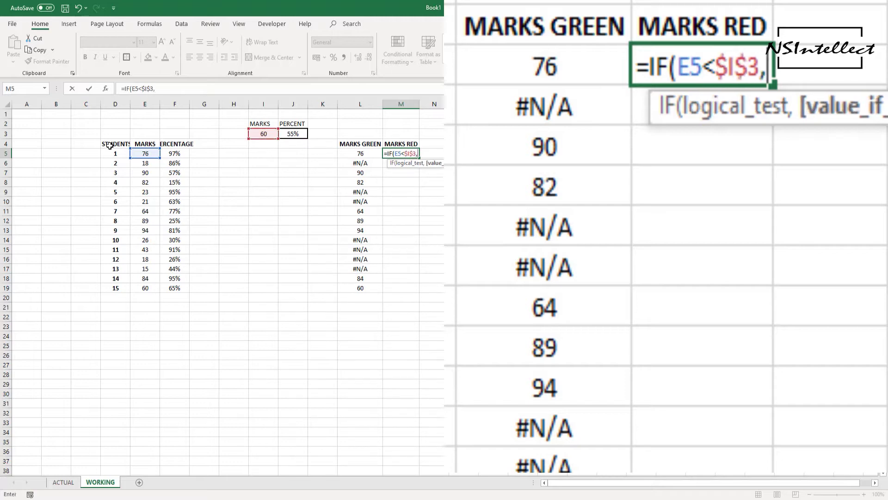
key("Left")
key("Left")
key("Left")
key("Left")
key("Left")
key("Left")
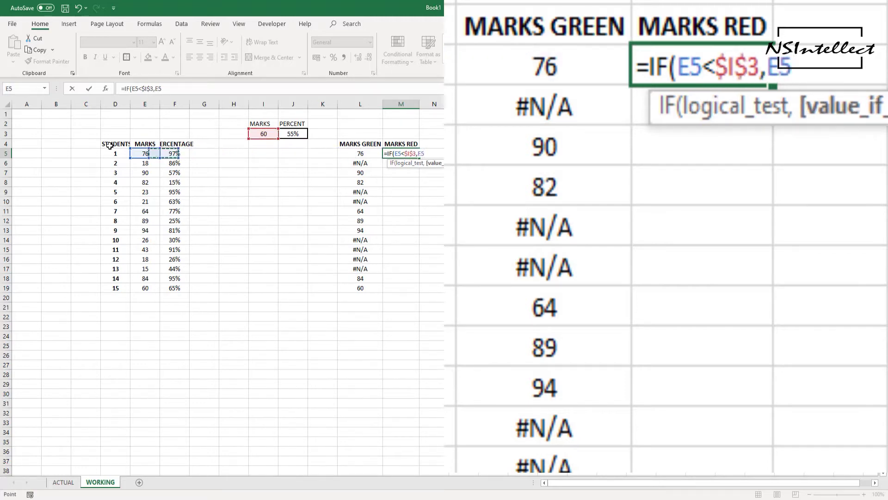
key("Left")
key("Left")
type(",")
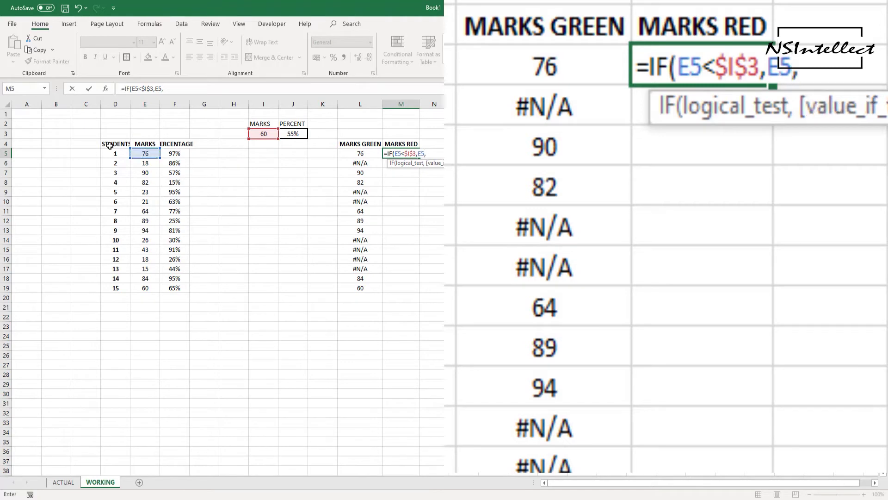
type("NA())")
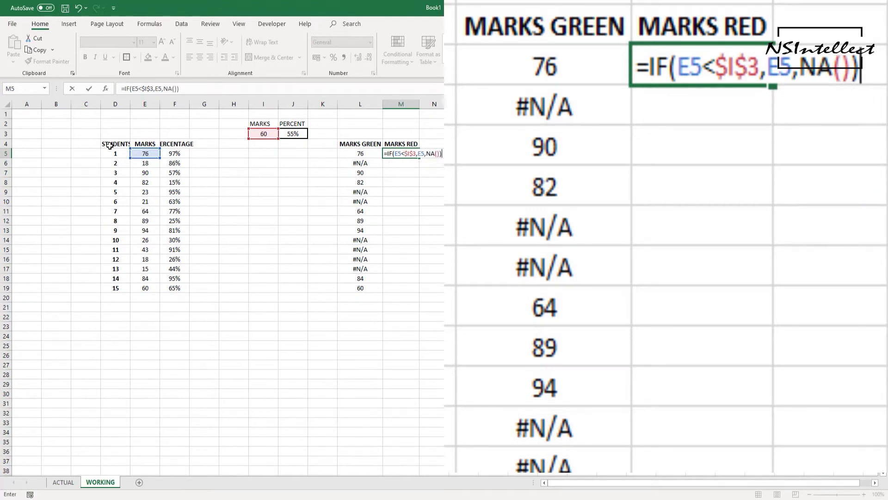
key("Return")
Step: Fill the M5 formula down to M19 and centre the MARKS RED values
key("Left")
key("ctrl+Down")
key("Right")
key("ctrl+shift+Up")
key("ctrl+d")
key("ctrl+Up")
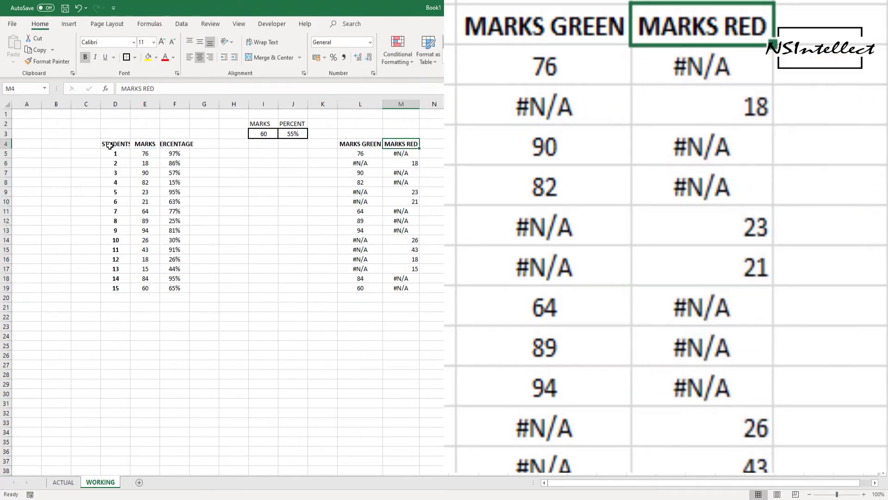
key("Down")
key("ctrl+shift+Down")
key("alt+h")
key("a")
key("c")
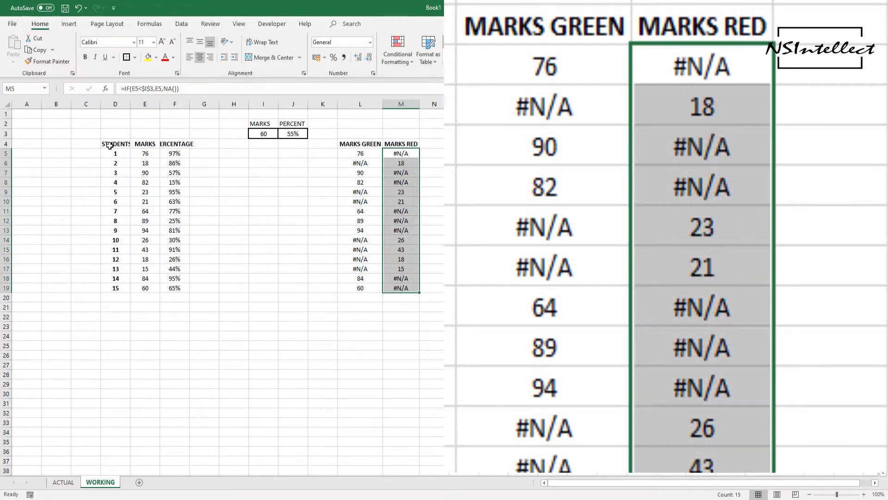
key("shift+BackSpace")
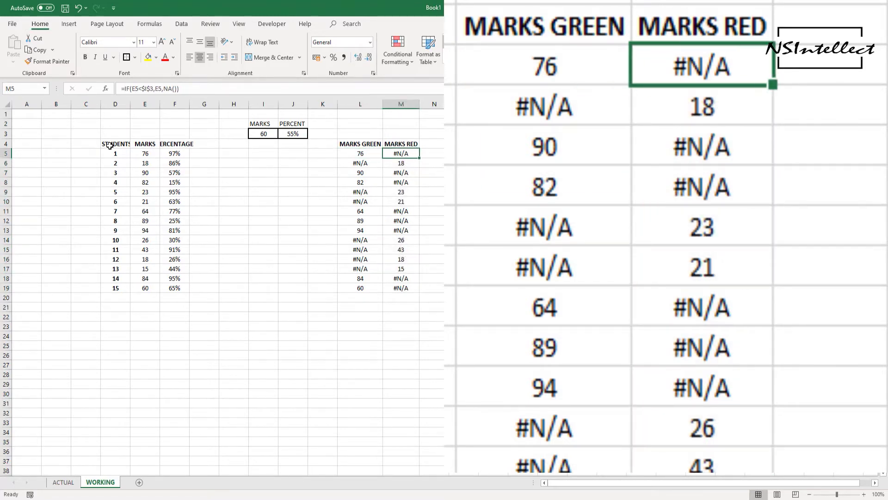
Step: Review the MARKS GREEN and MARKS RED formulas in rows 5 and 6
key("Down")
key("Left")
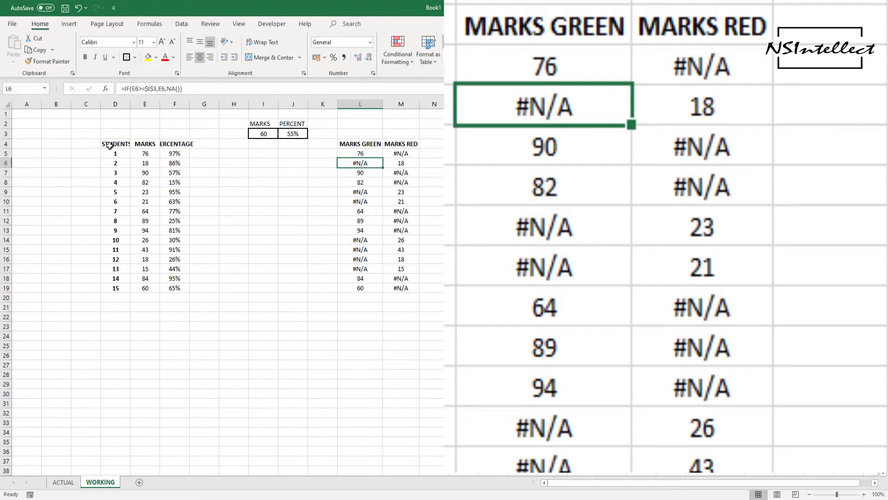
key("Right")
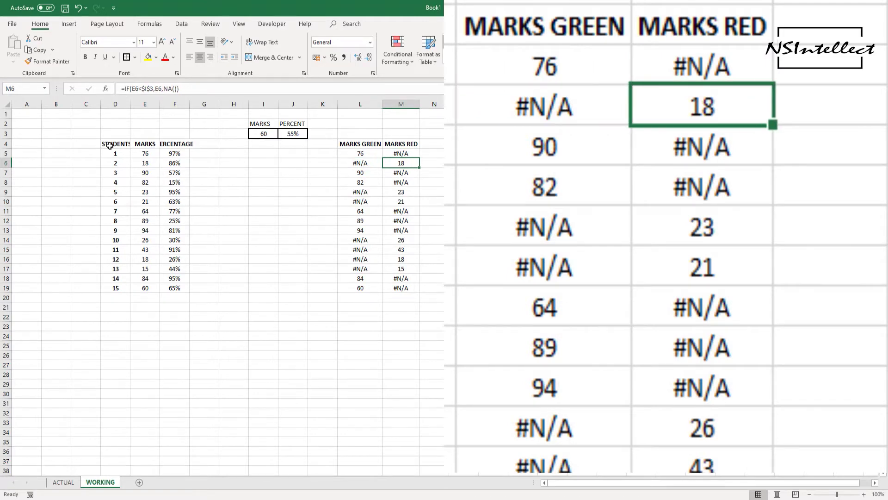
key("Up")
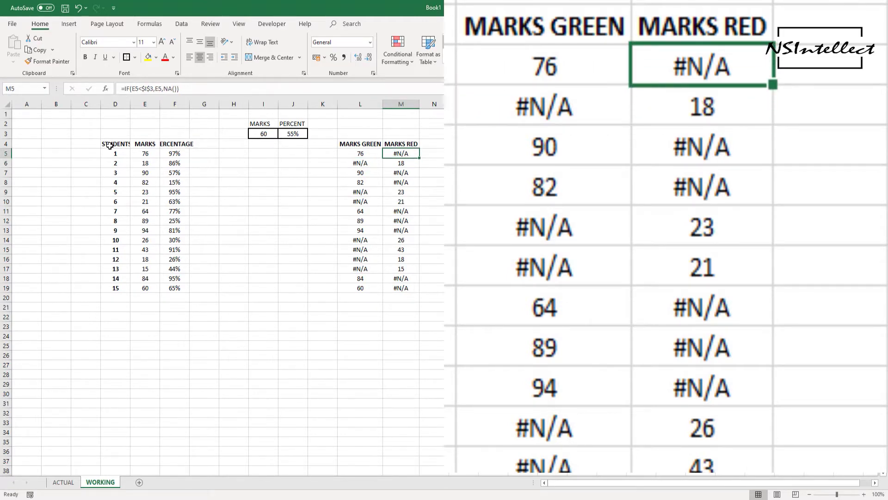
Step: Copy the PERCENTAGE header from F4 into N4 and edit it to PERCENTAGE GREEN
key("Left")
key("Left")
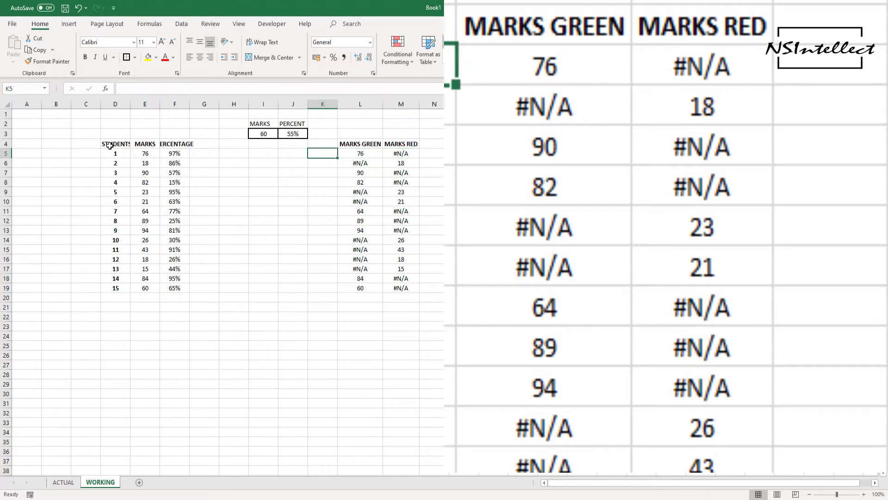
key("Right")
key("Right")
key("Left")
key("Left")
key("Left")
key("Left")
key("Left")
key("Left")
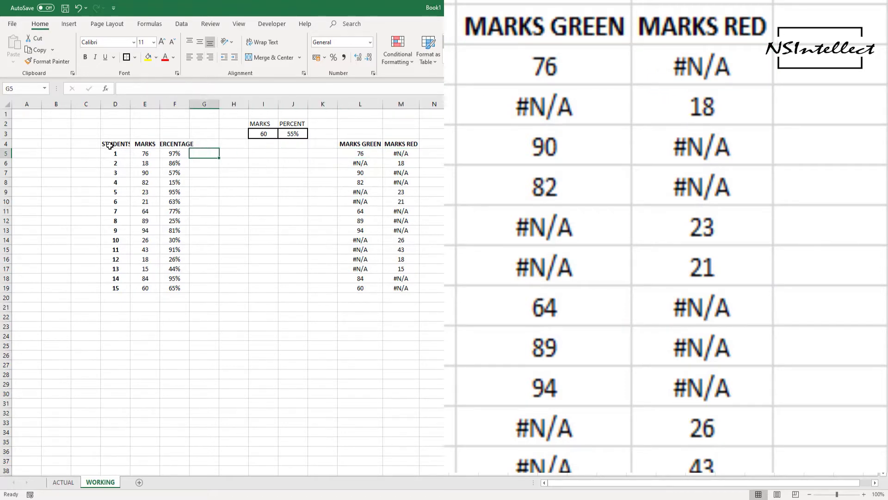
key("Left")
key("Up")
key("ctrl+c")
key("Right")
key("Right")
key("Right")
key("Right")
key("Right")
key("Right")
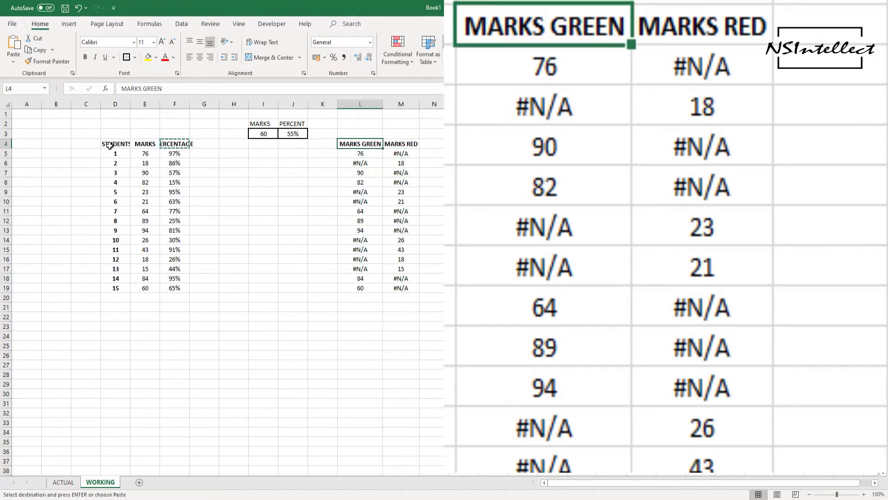
key("Return")
key("F2")
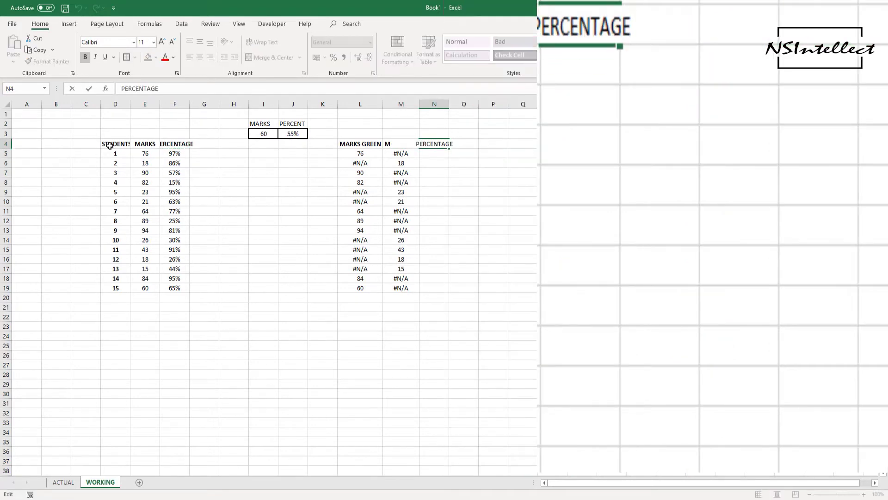
type(" GREEN")
key("Return")
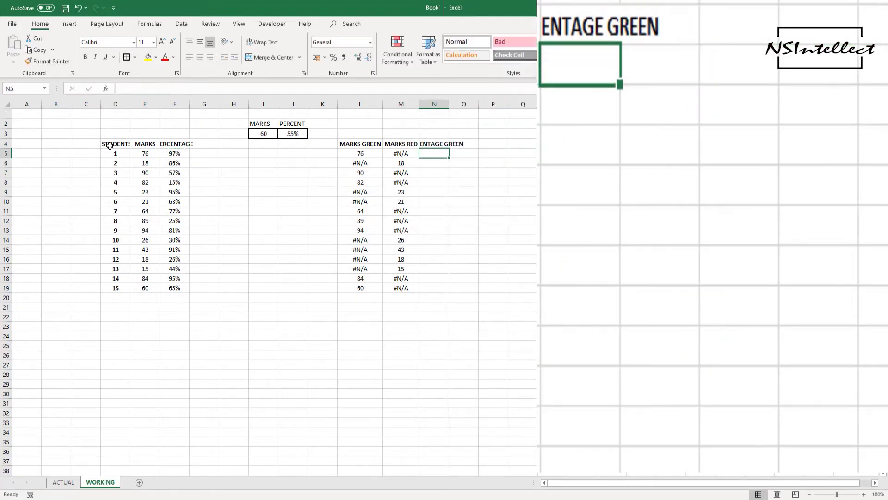
Step: Copy PERCENTAGE GREEN into O4 and change it to PERCENTAGE RED
key("Up")
key("ctrl+c")
key("Right")
key("ctrl+v")
key("Escape")
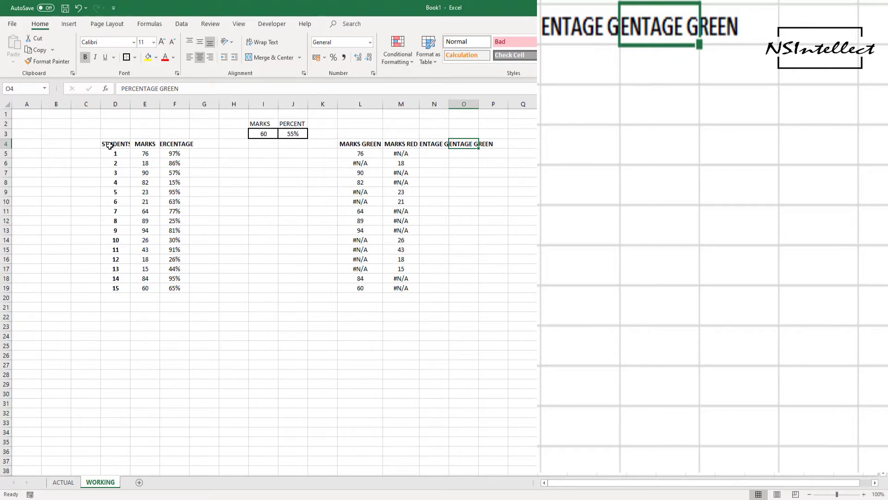
key("F2")
key("BackSpace")
key("BackSpace")
key("BackSpace")
key("BackSpace")
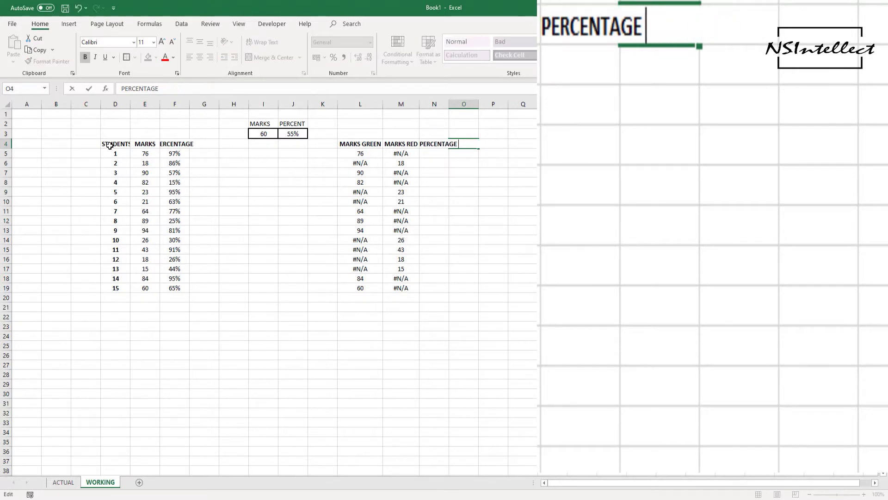
type("RED")
key("ctrl+Return")
Step: AutoFit columns N and O so both headers fit
key("Left")
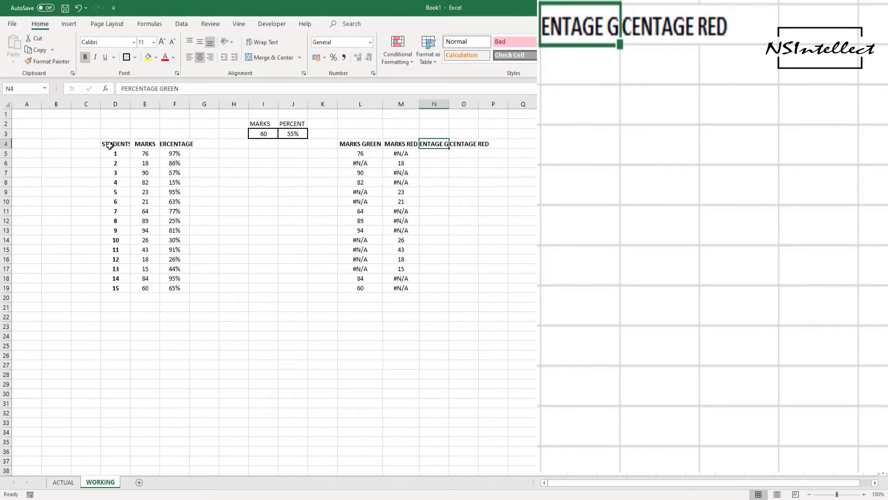
key("ctrl+space")
key("shift+Right")
key("alt+h")
key("o")
key("i")
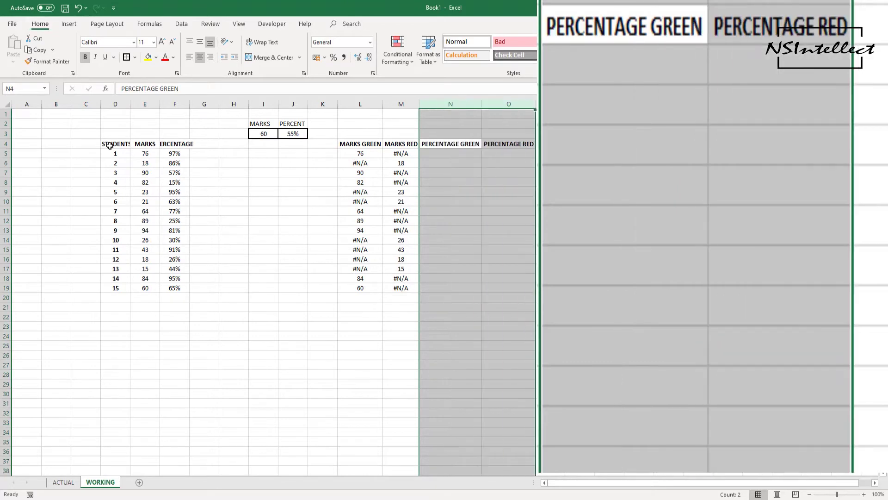
key("Down")
Step: Enter =IF(F5>=$J$3,F5,NA()) in N5
type("=IF(")
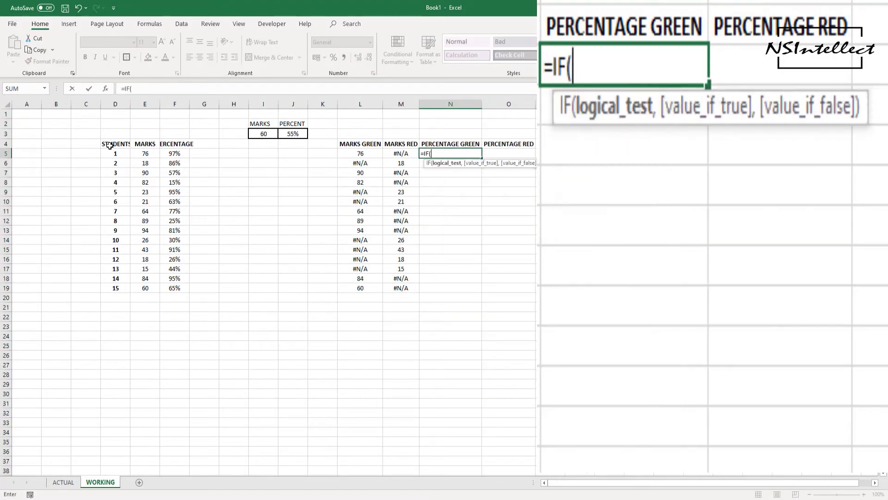
key("Left")
key("Left")
key("Left")
key("Left")
key("Left")
key("Left")
key("Left")
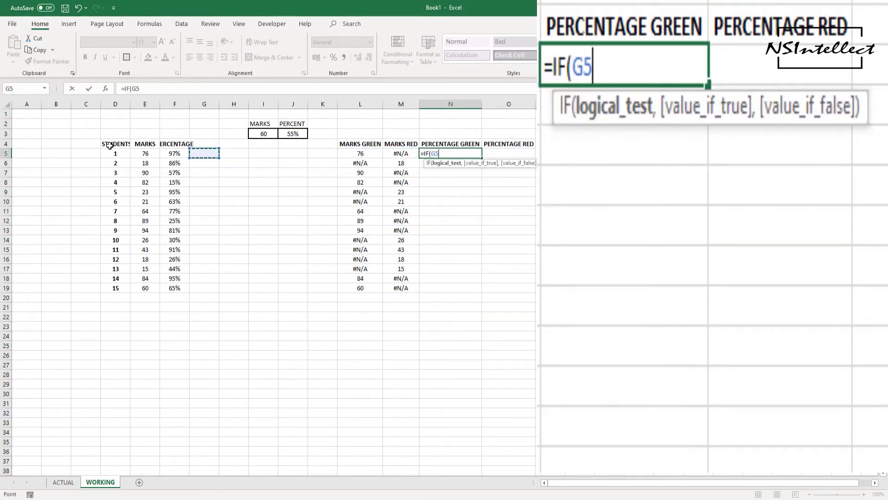
key("Left")
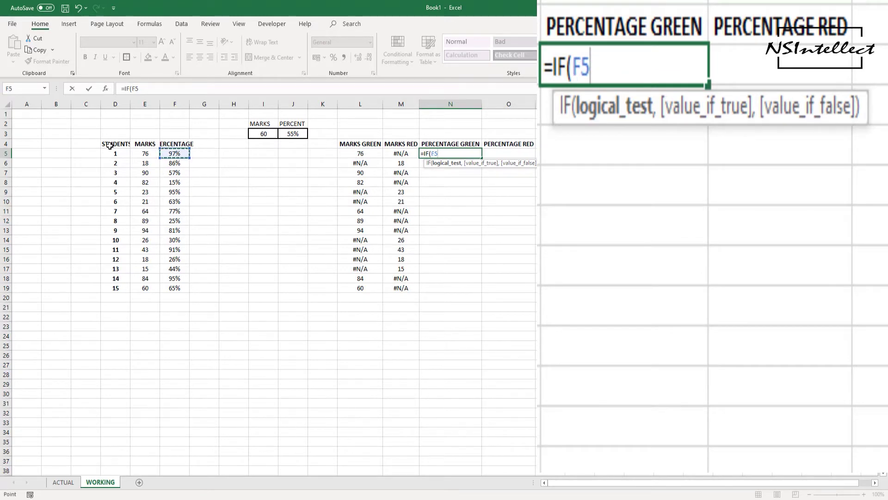
type(">")
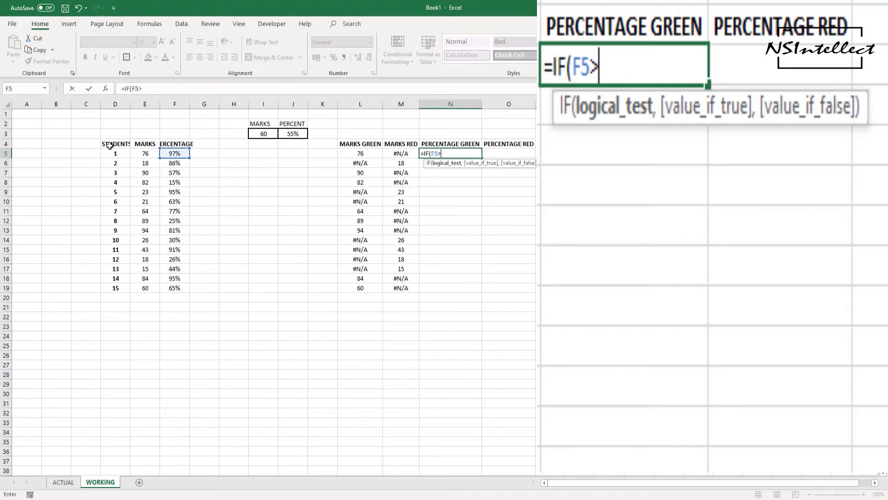
type("=")
key("Left")
key("Left")
key("Left")
key("Left")
key("Up")
key("Up")
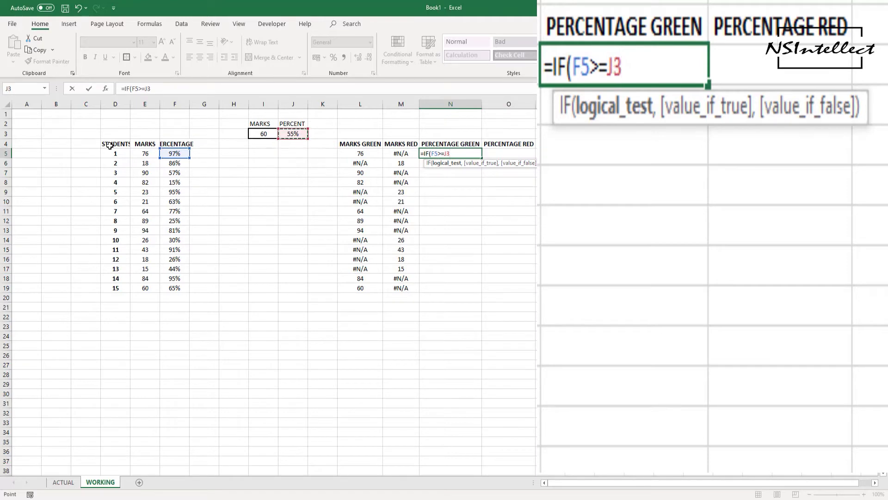
key("F4")
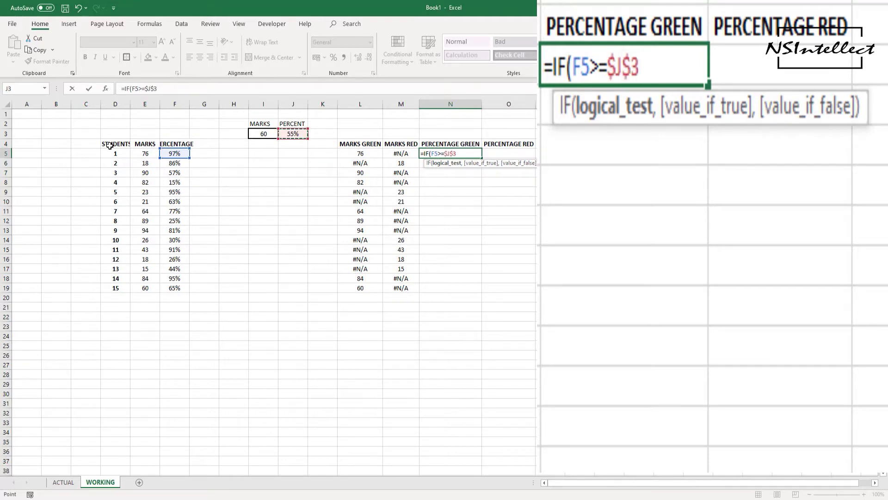
type(",")
key("Left")
key("Left")
key("Left")
key("Left")
key("Left")
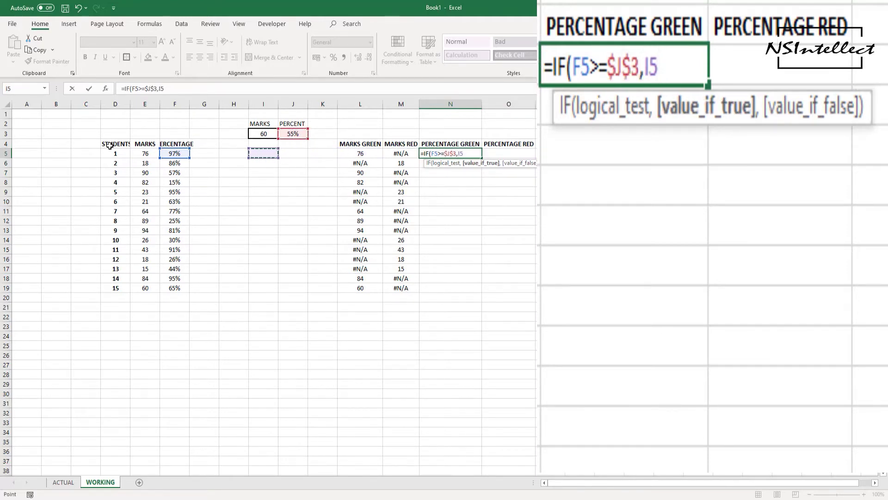
key("Left")
key("Left")
key("Left")
type(",")
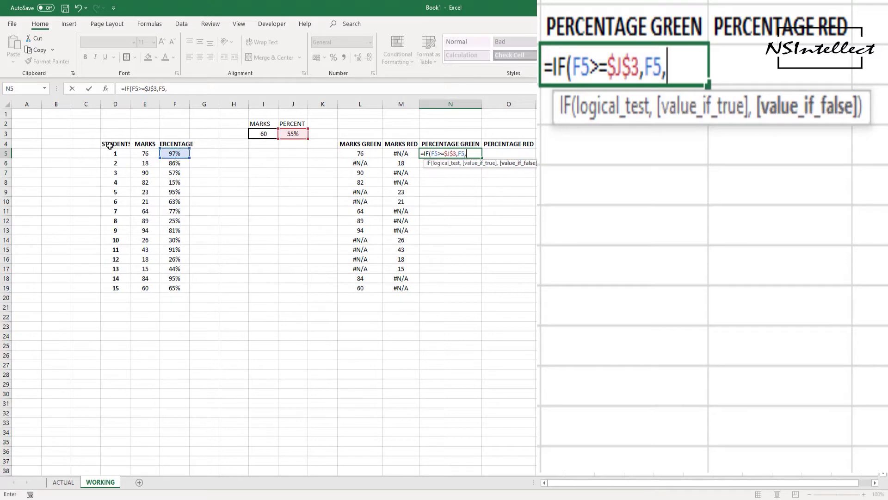
type("NA()")
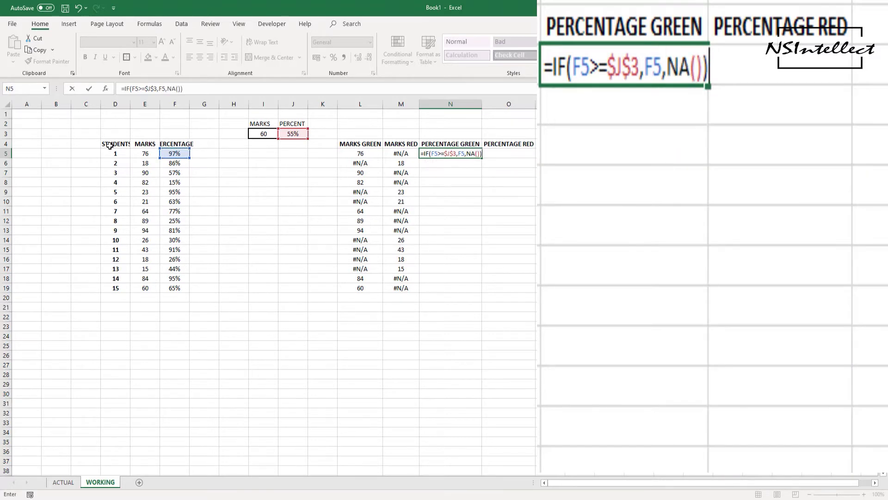
key("Return")
Step: Fill the formula down to N19, then format the results as centred percentages
key("shift+Down")
key("shift+Down")
key("shift+Down")
key("shift+Down")
key("shift+Down")
key("shift+Down")
key("shift+Down")
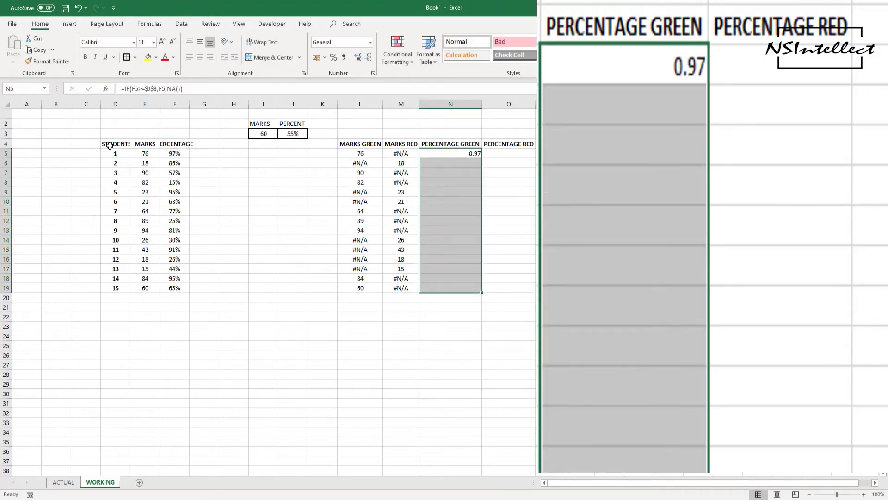
key("ctrl+d")
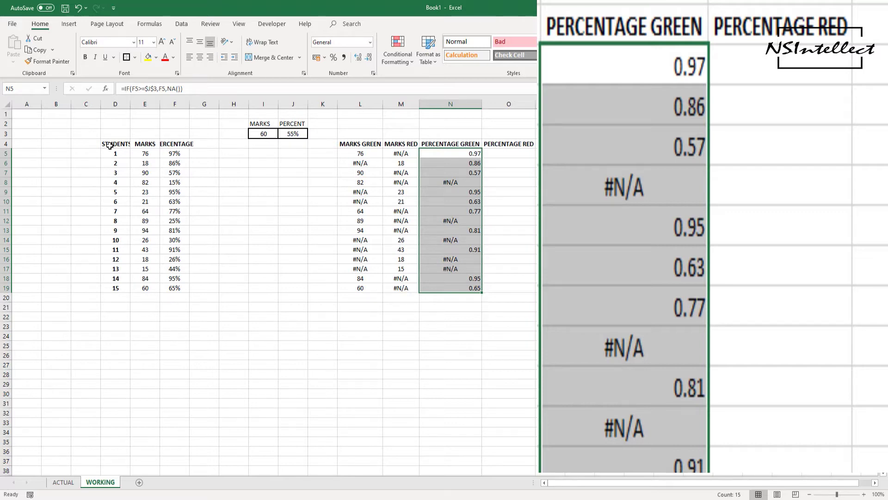
key("ctrl+shift+5")
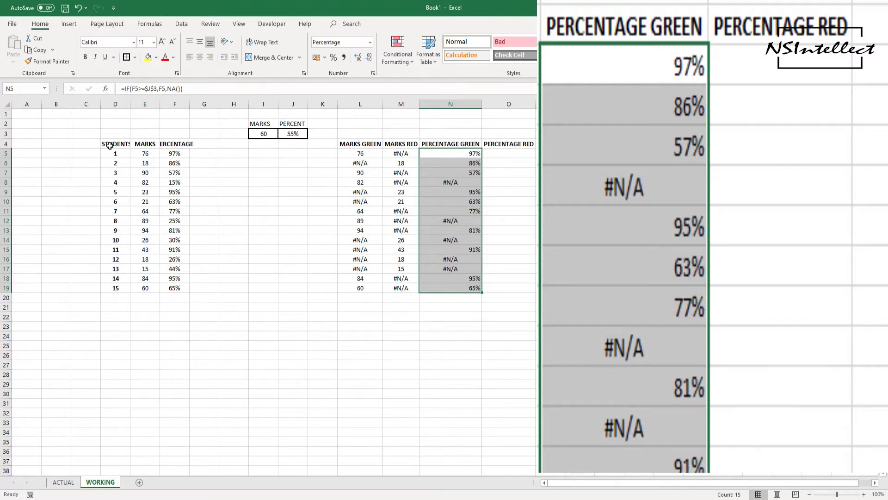
key("alt+h")
key("a")
key("c")
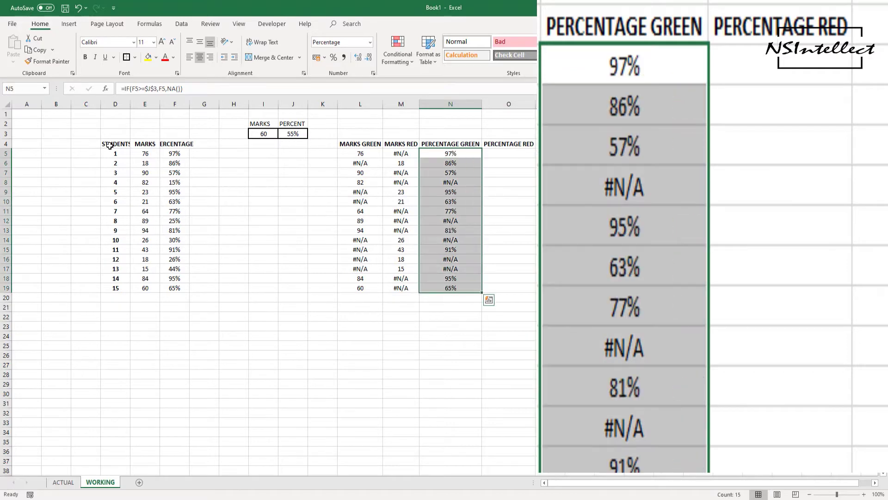
key("Right")
key("Left")
key("Right")
key("Left")
Step: Enter =IF(F5<$J$3,F5,NA()) in O5
key("Right")
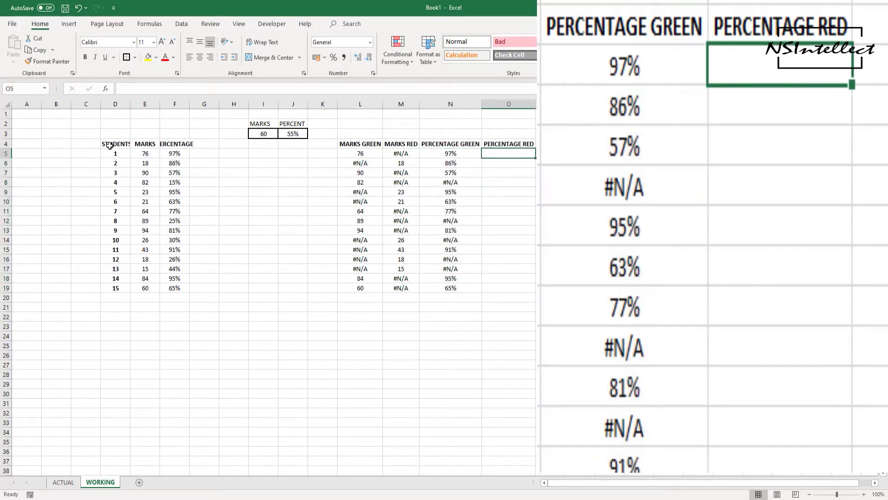
type("=IF(")
key("Left")
key("Left")
key("Left")
key("Left")
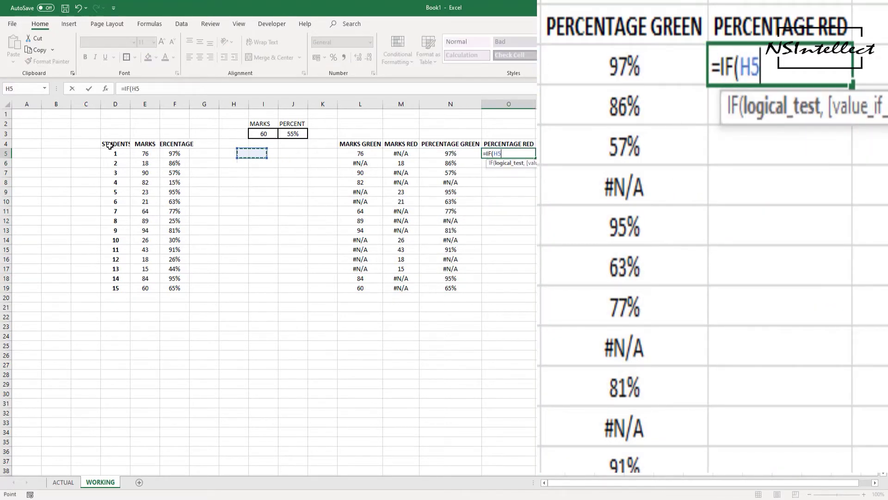
key("Left")
key("Left")
type("<")
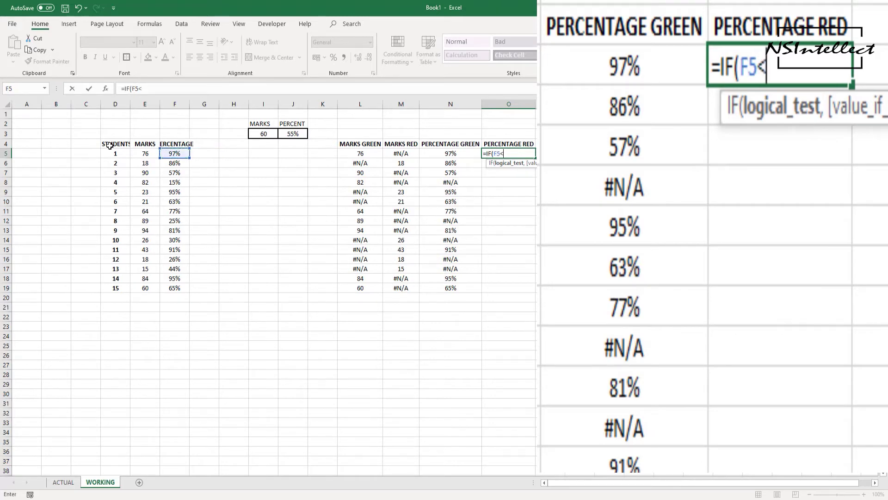
key("Left")
key("Left")
key("Left")
key("Left")
key("Left")
key("Up")
key("Up")
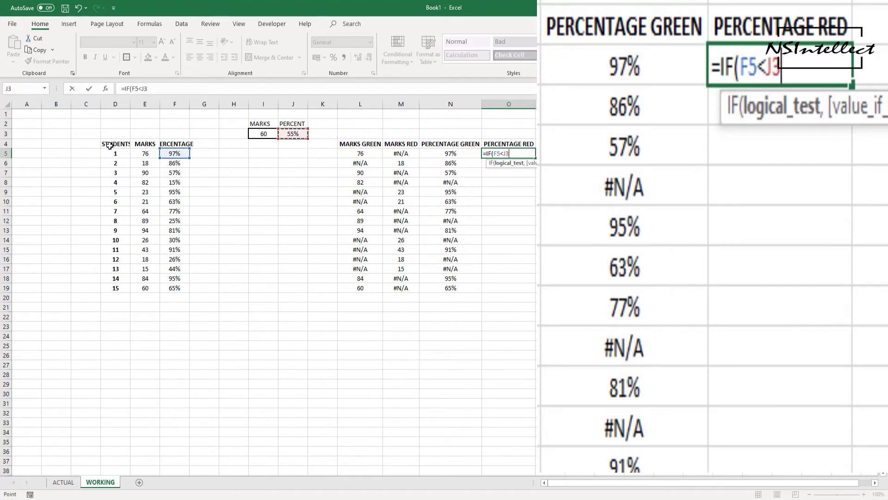
key("F4")
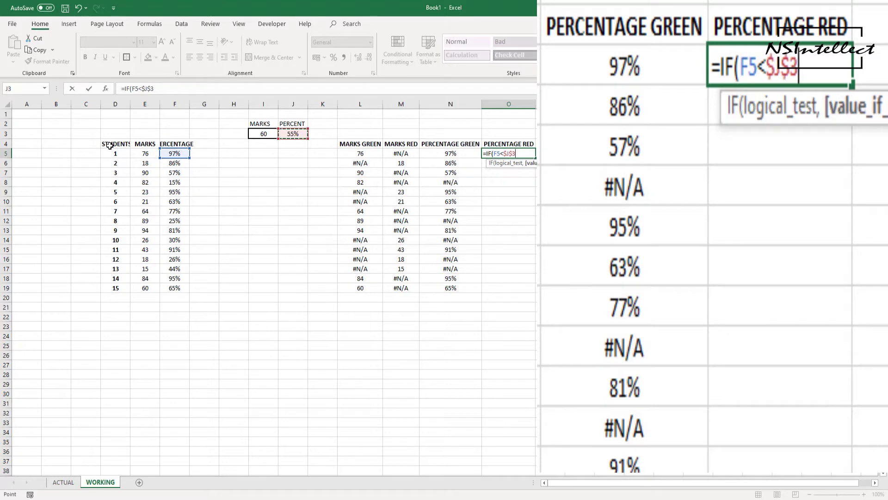
type(",")
key("Left")
key("Left")
key("Left")
key("Left")
key("Left")
key("Left")
key("Left")
key("Left")
key("Left")
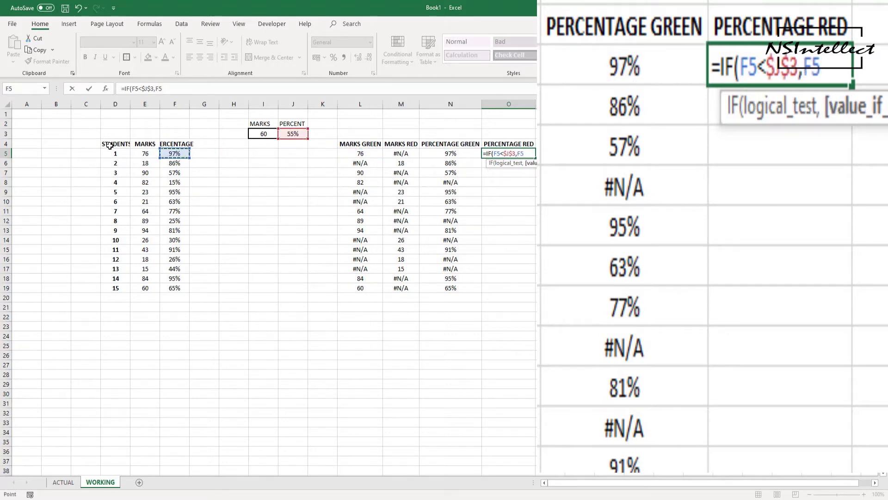
type(",NA")
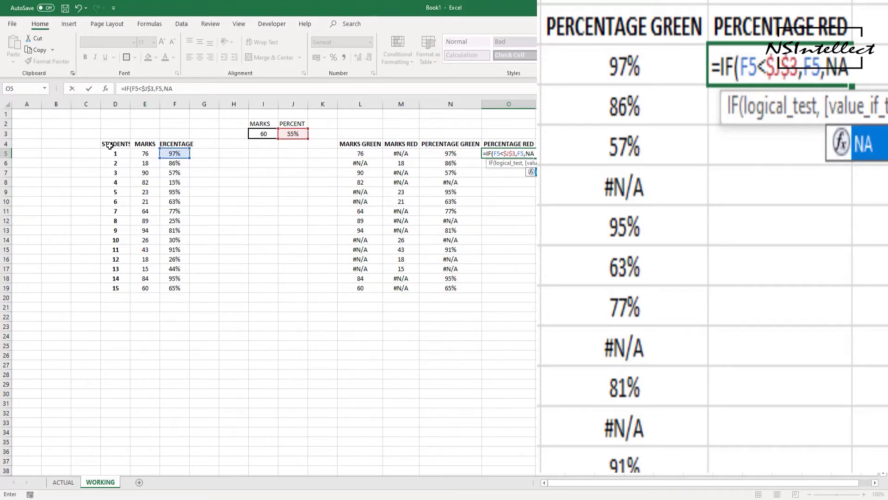
type("()")
key("ctrl+Return")
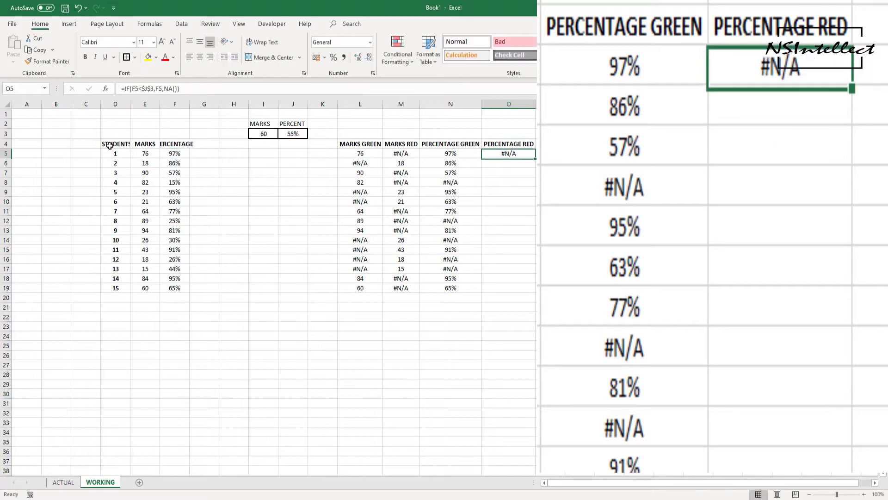
Step: Fill the formula down through O19 and apply Percent Style
key("Down")
key("Down")
key("Down")
key("ctrl+shift+Up")
key("ctrl+d")
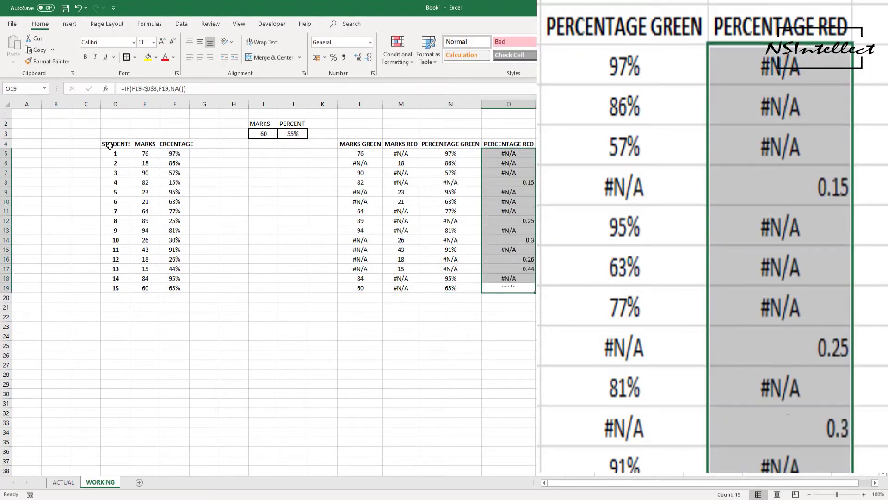
key("Return")
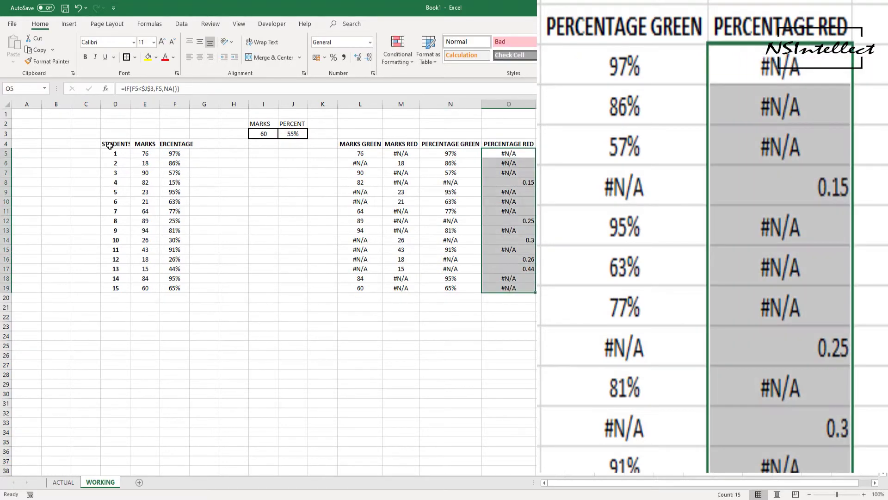
key("ctrl+shift+5")
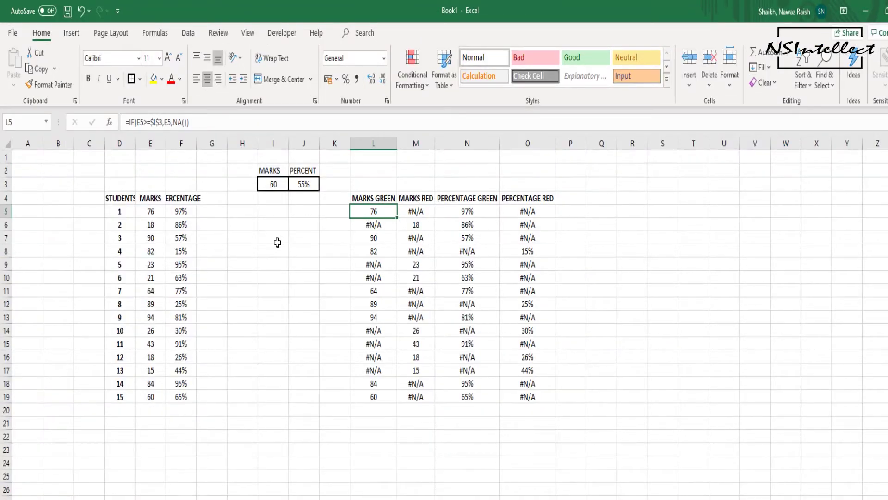
Step: Insert an empty Stacked Column chart and drag it over columns Q–X
left_click(277, 243)
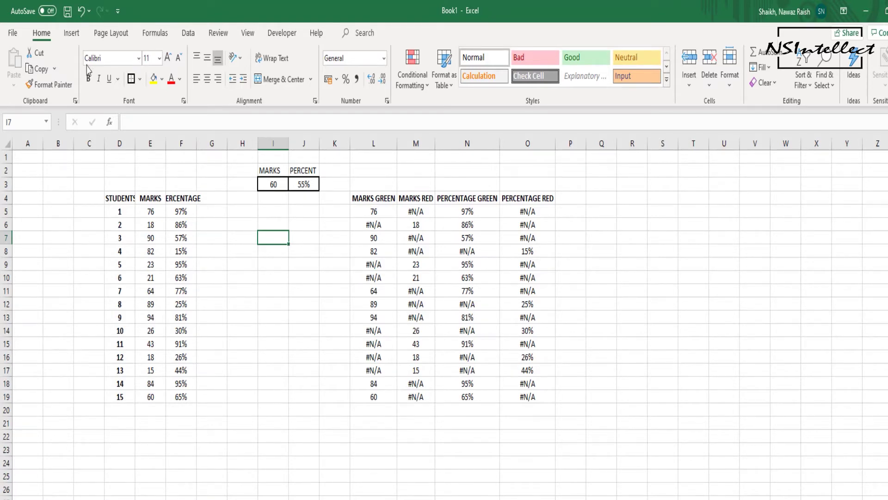
left_click(78, 34)
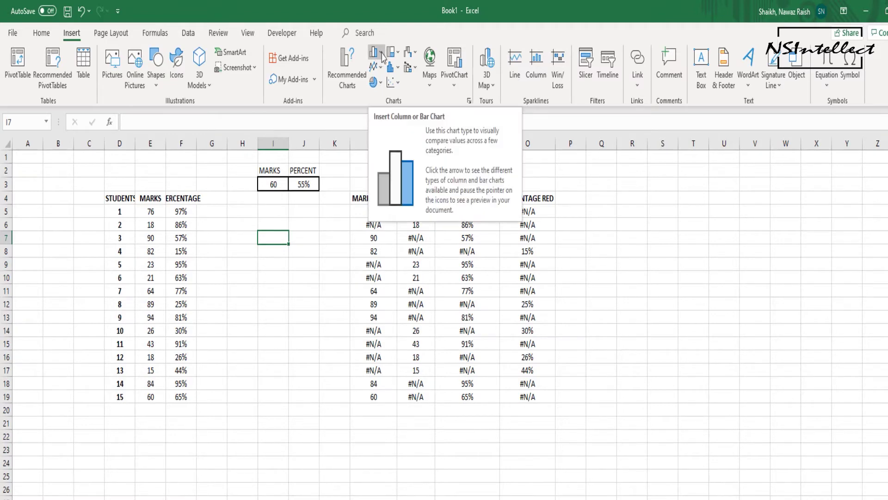
left_click(382, 54)
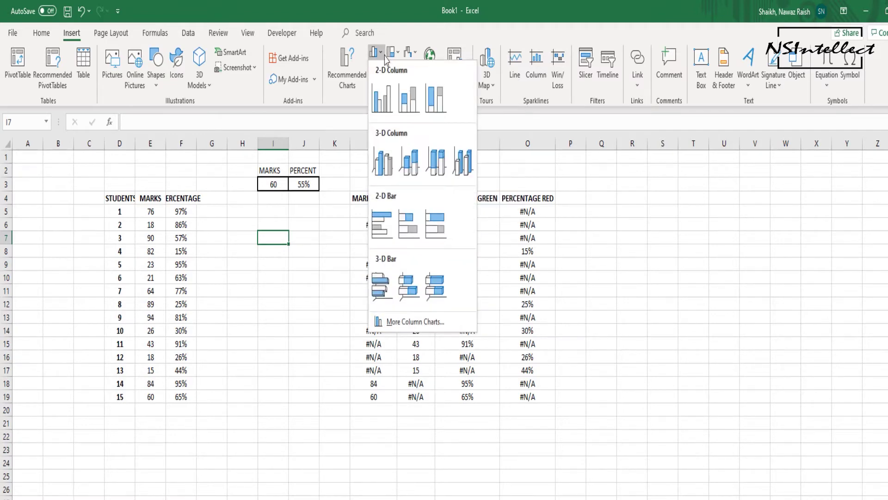
left_click(409, 102)
left_click_drag(562, 329, 794, 222)
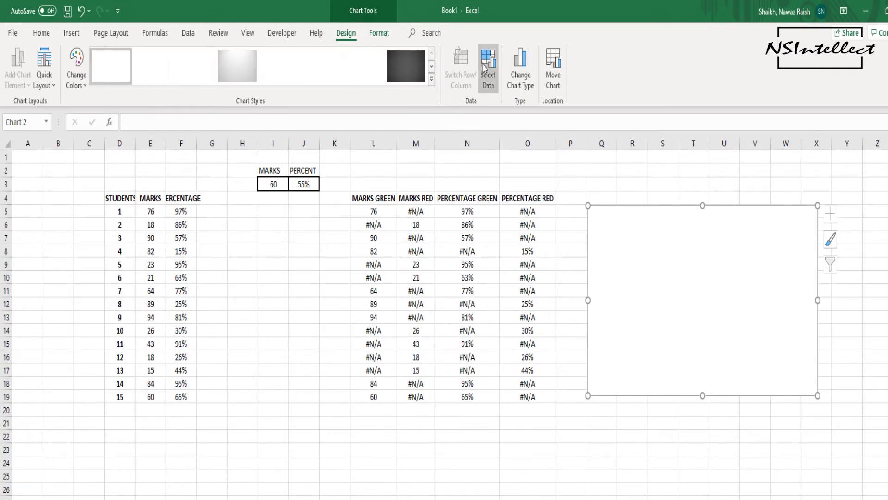
Step: In Select Data, add a series named from E4 with values L5:L19
left_click(489, 79)
left_click_drag(353, 218, 755, 179)
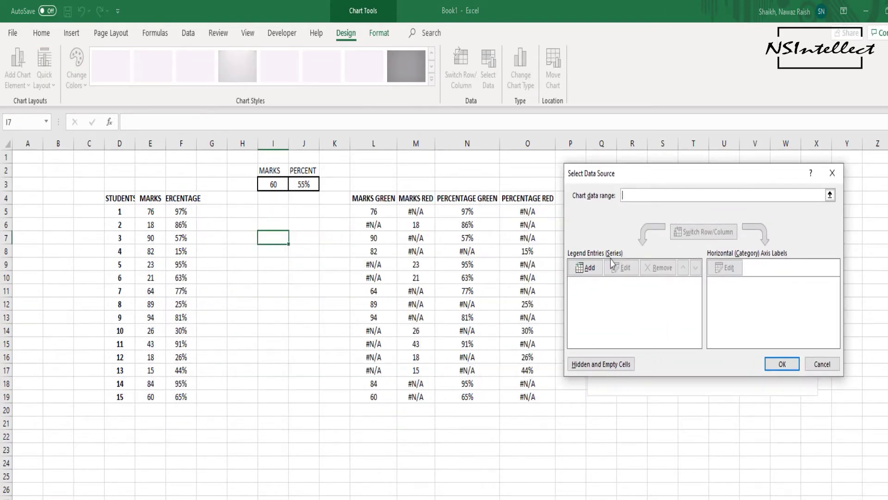
left_click(586, 269)
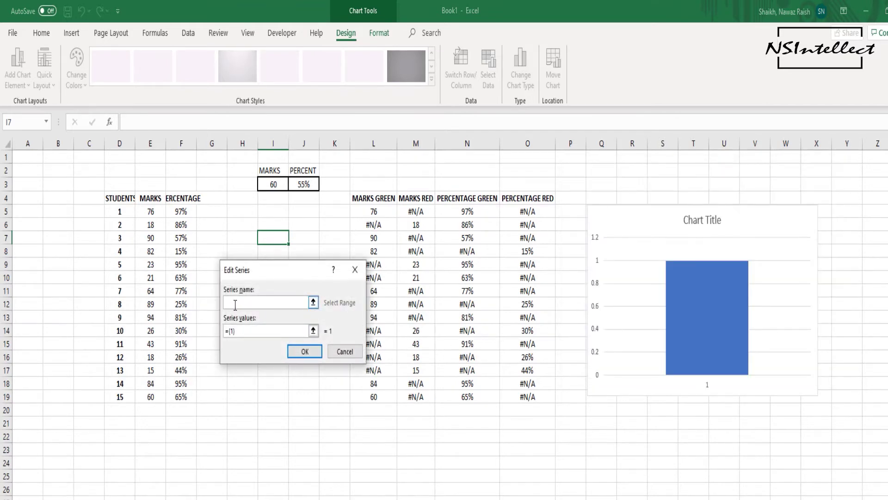
left_click(153, 199)
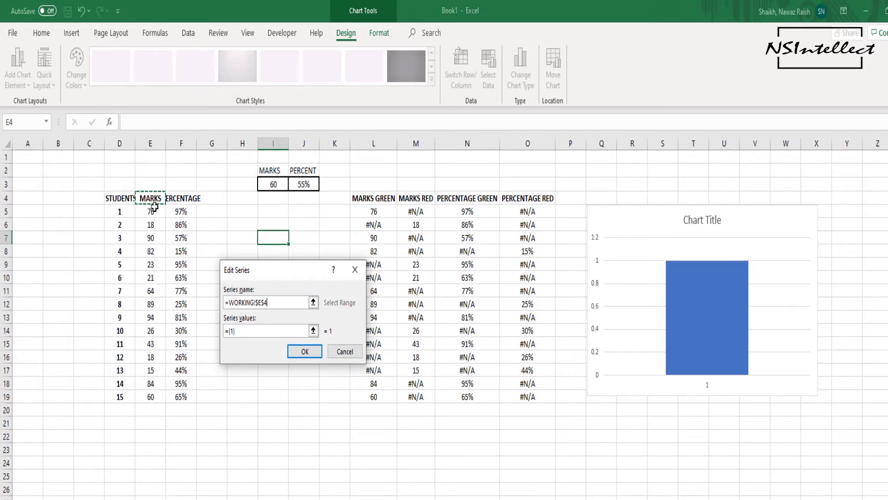
left_click(230, 333)
key("BackSpace")
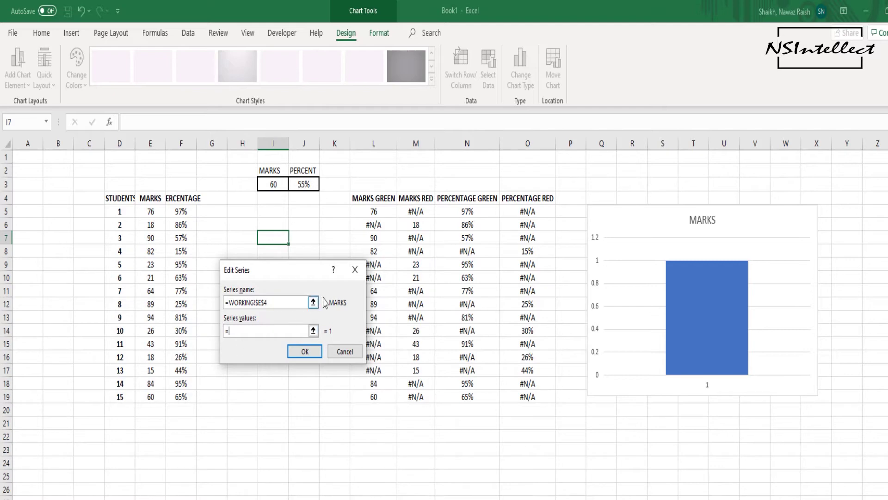
left_click_drag(300, 270, 261, 255)
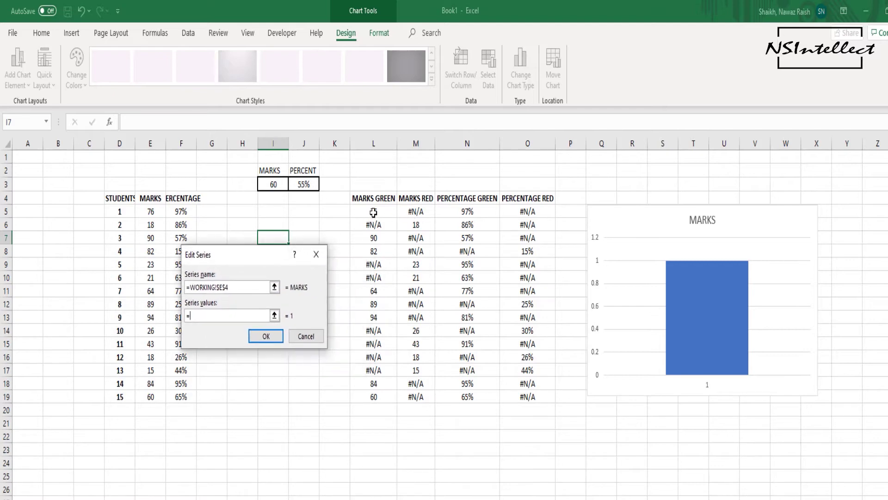
left_click_drag(374, 213, 365, 400)
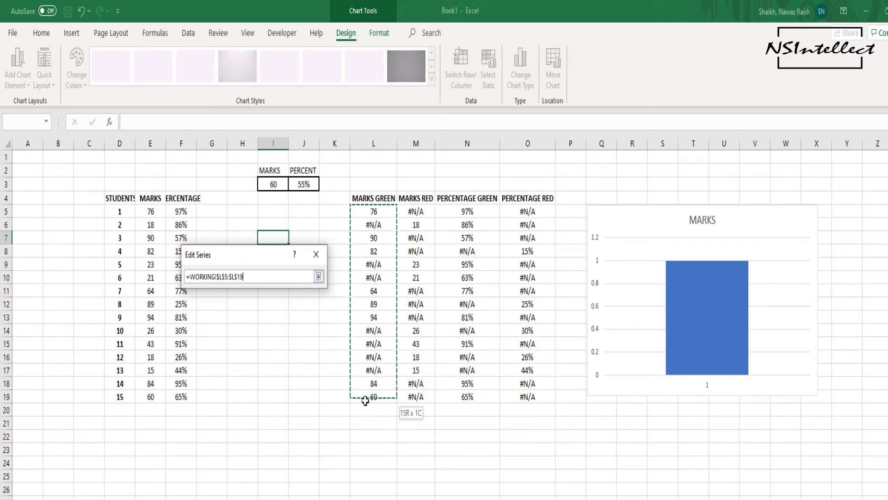
left_click_drag(365, 400, 370, 396)
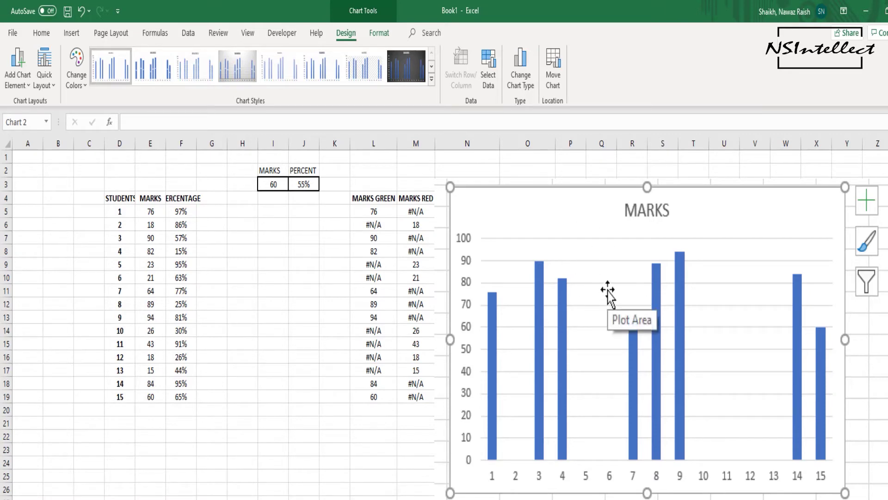
mouse_move(679, 354)
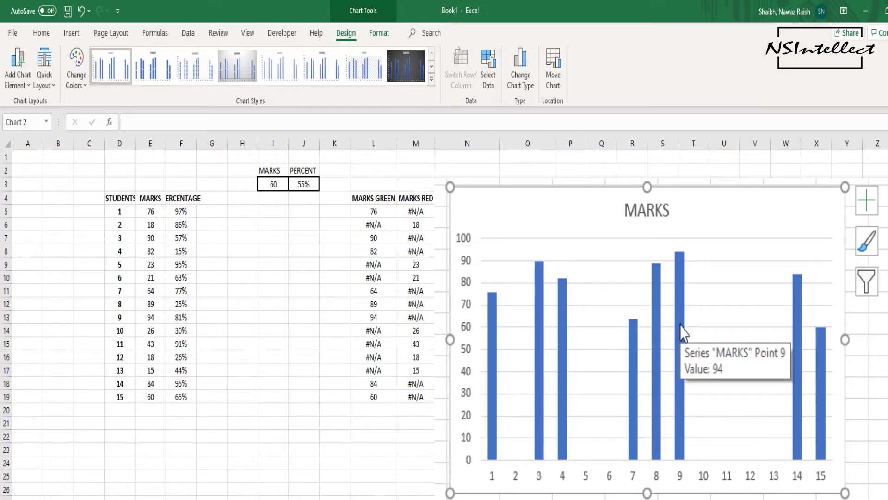
Step: Fill the MARKS bars green with No Outline via the Format tab
left_click(680, 317)
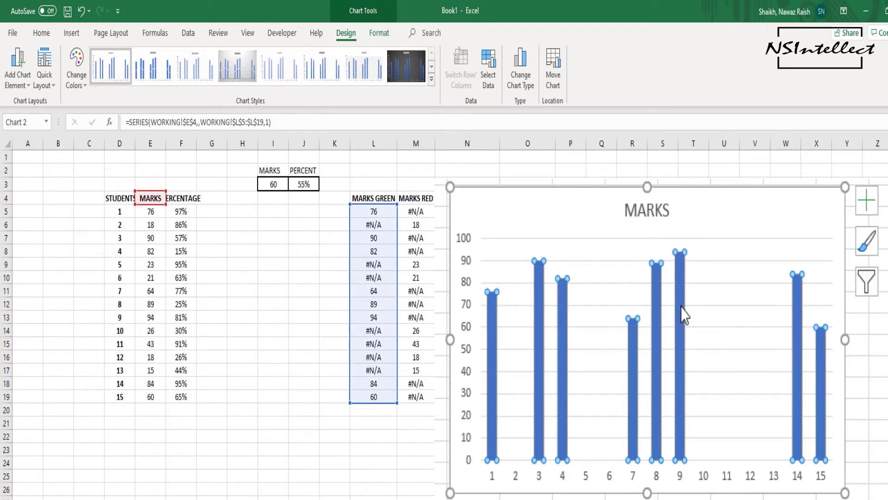
left_click(379, 33)
left_click(370, 52)
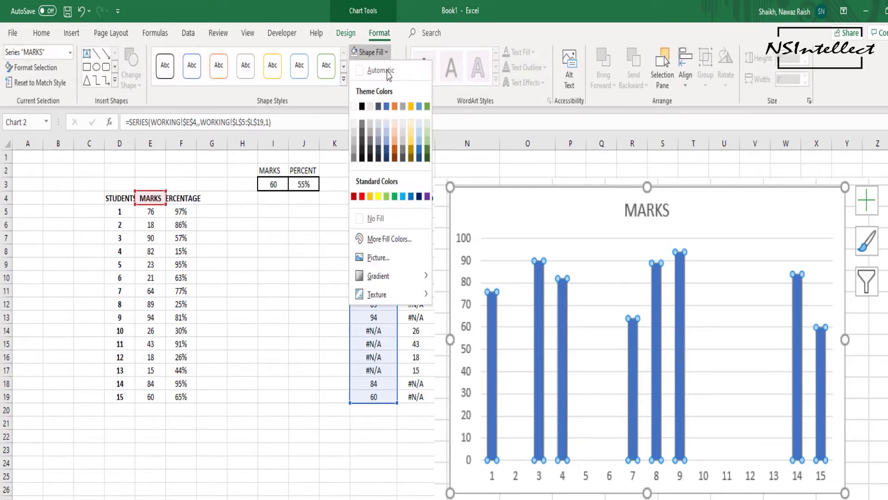
left_click(387, 196)
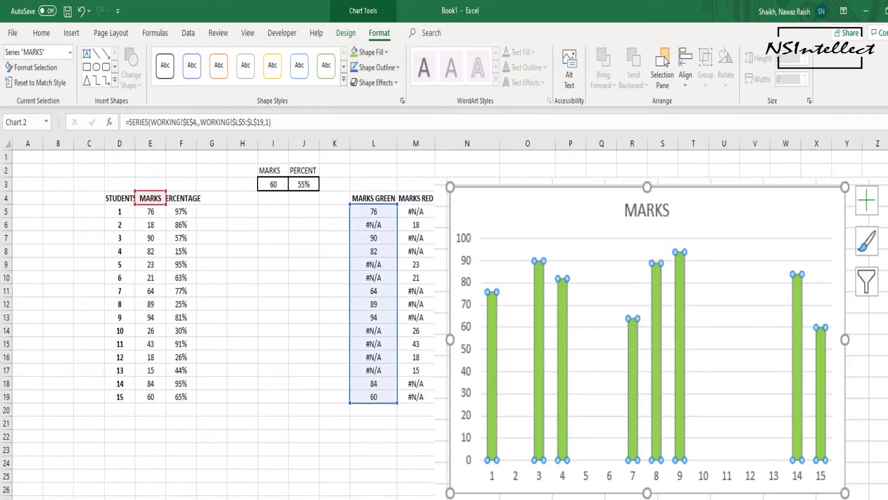
left_click(393, 67)
left_click(369, 234)
left_click(740, 219)
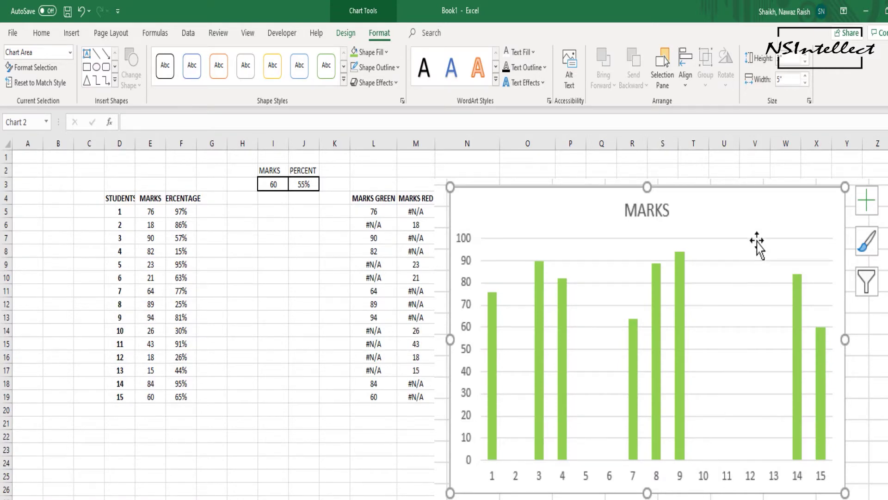
left_click(346, 33)
Step: Add a second series named from E4 with values M5:M19, then confirm both dialogs
left_click(488, 67)
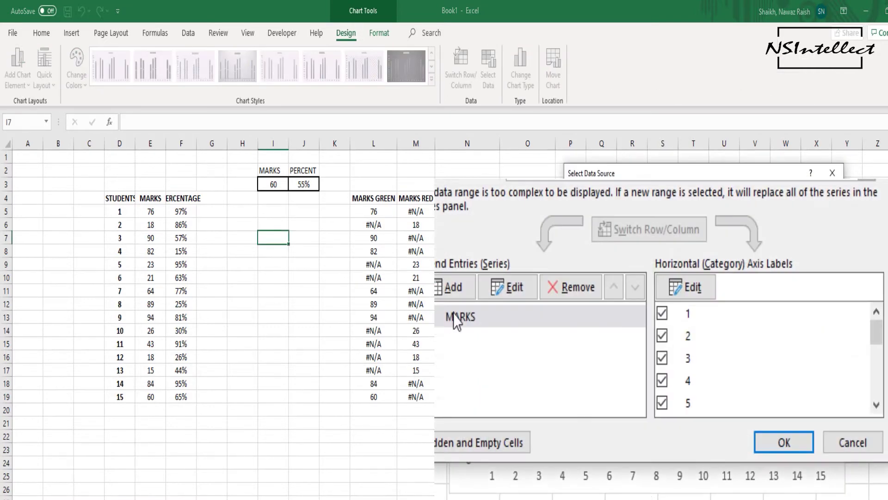
left_click(456, 289)
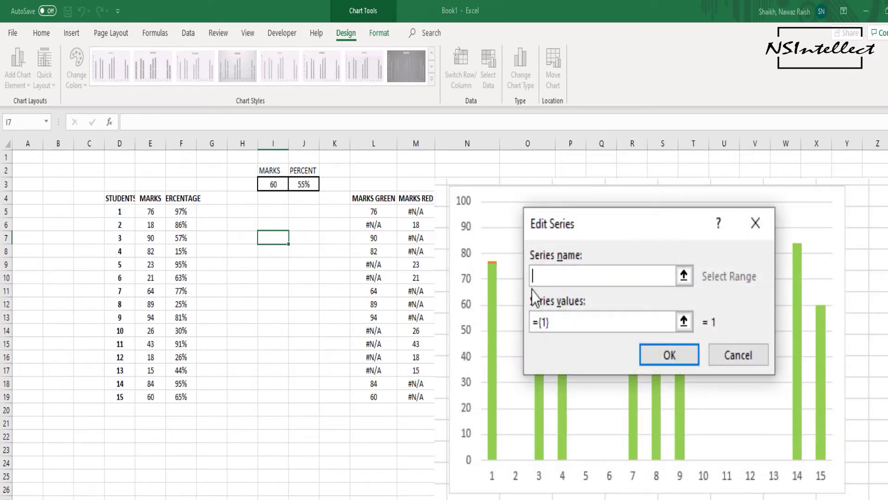
left_click(150, 198)
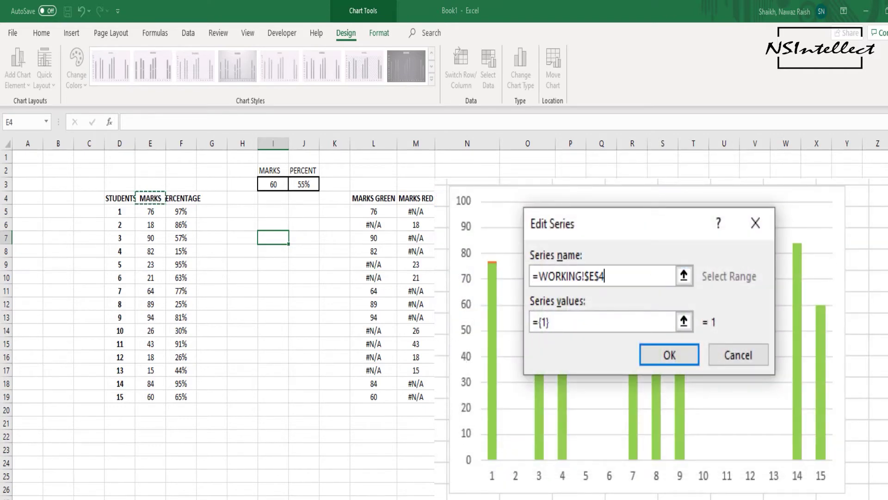
left_click(555, 327)
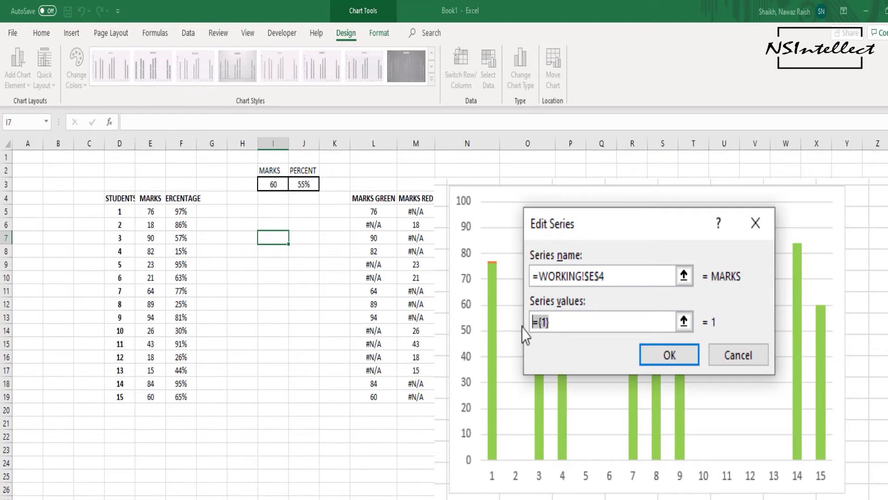
key("BackSpace")
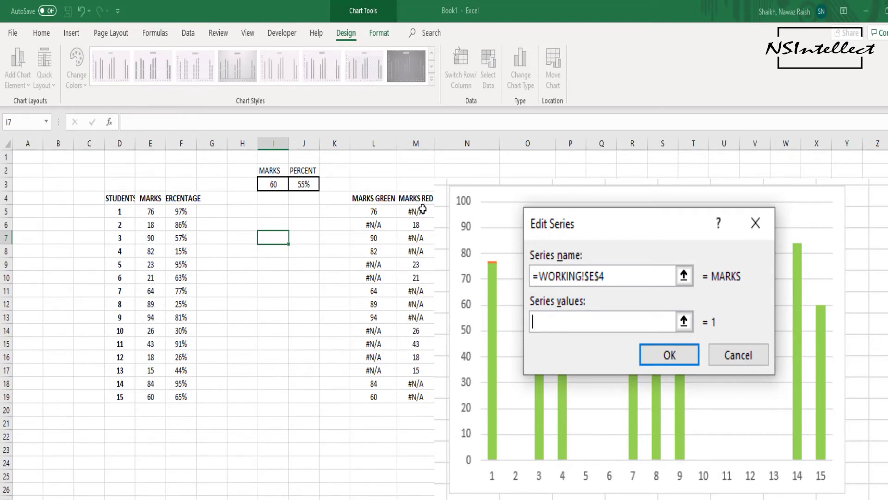
left_click_drag(423, 209, 418, 397)
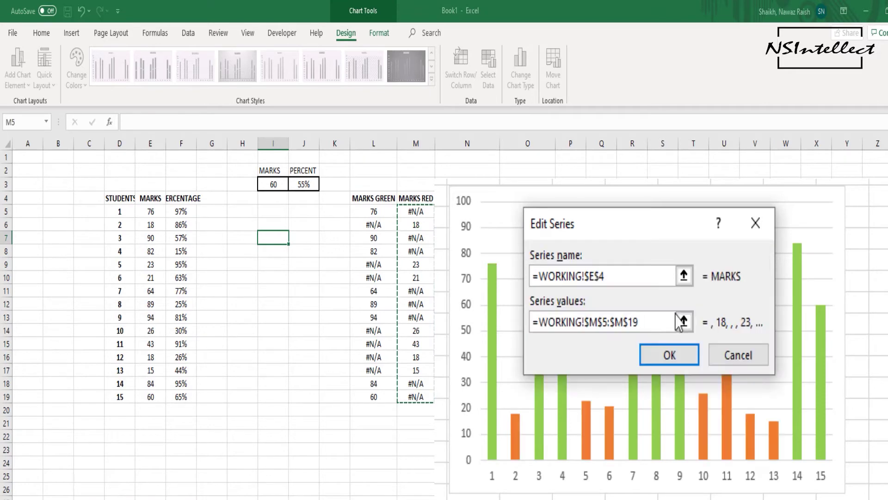
left_click(670, 363)
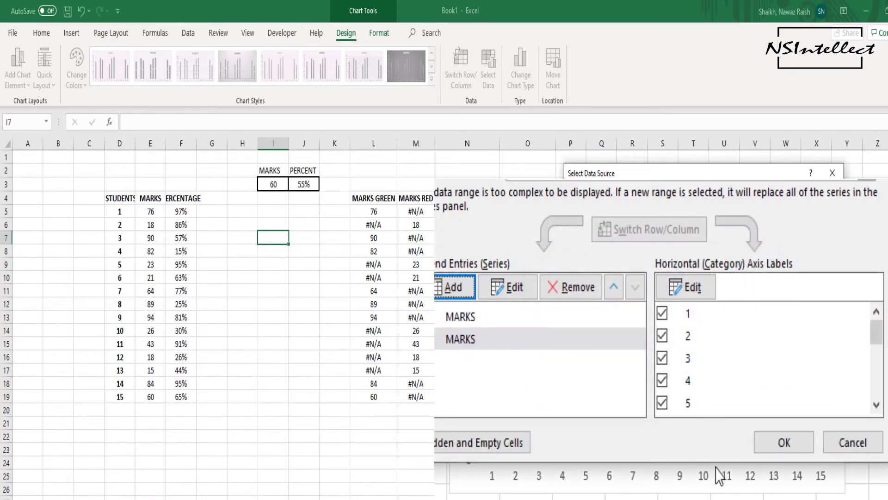
left_click(793, 444)
mouse_move(727, 389)
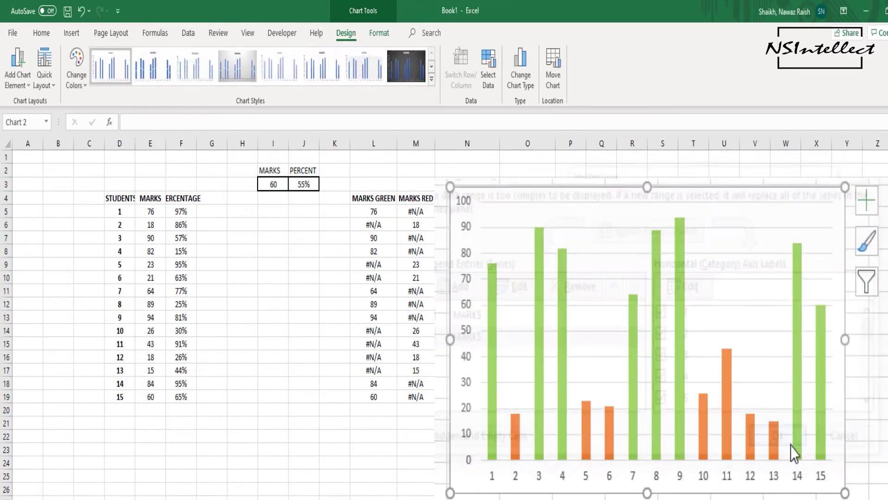
Step: Fill the below-target MARKS RED bars red with No Outline
left_click(728, 370)
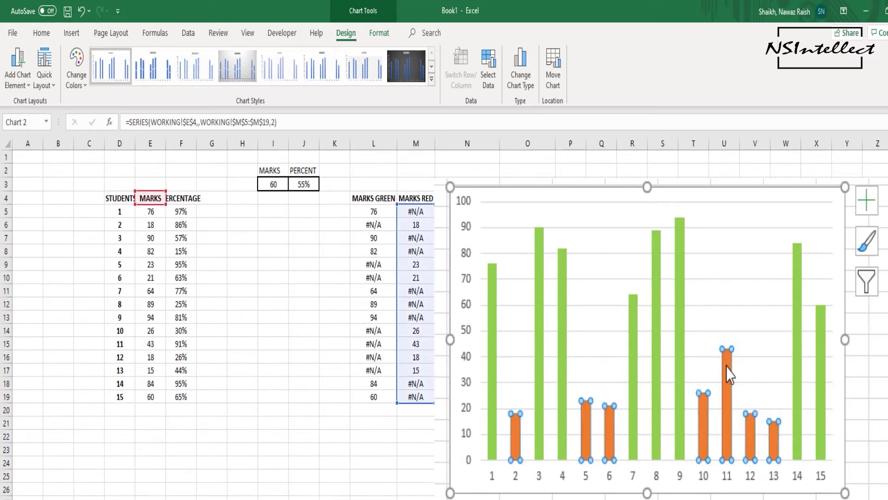
left_click(378, 33)
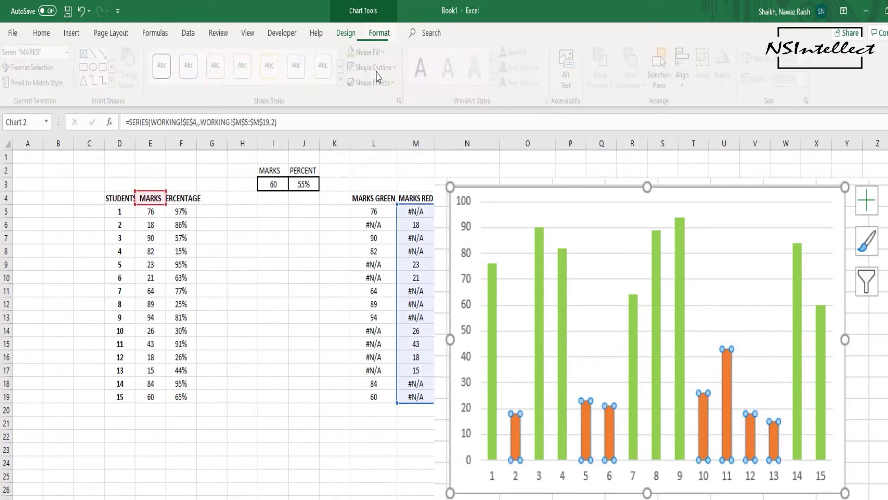
left_click(386, 52)
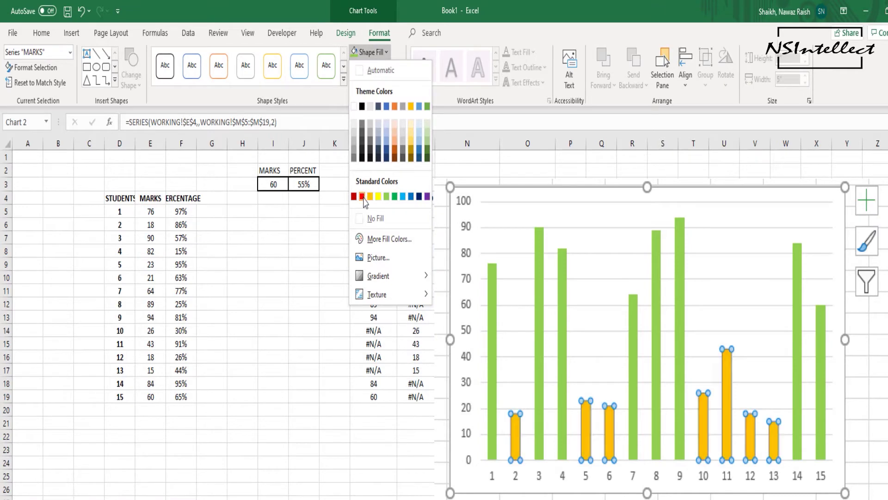
left_click(366, 145)
left_click(386, 68)
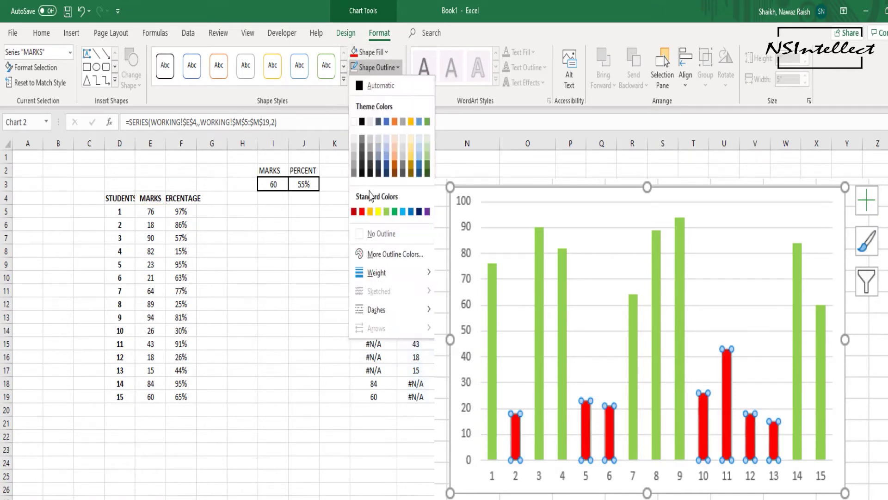
left_click(371, 235)
left_click(787, 456)
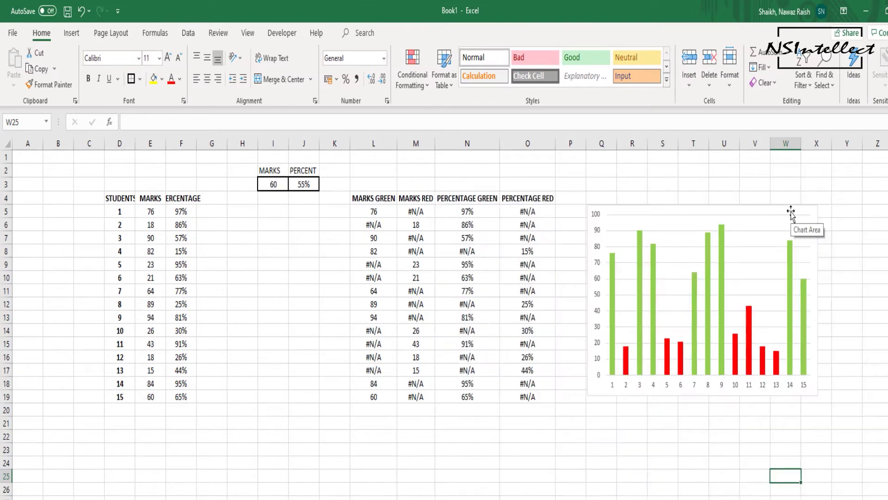
Step: Move the chart over the helper table columns and select its gridlines
left_click_drag(791, 212, 492, 436)
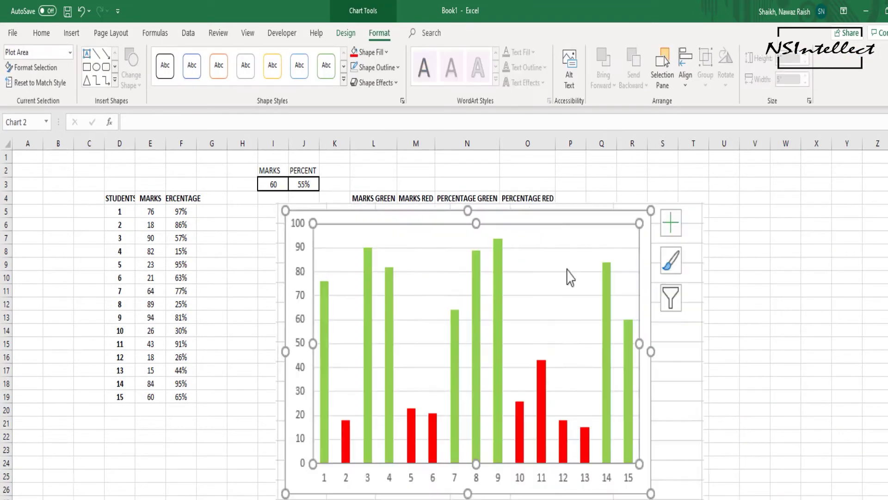
left_click(567, 272)
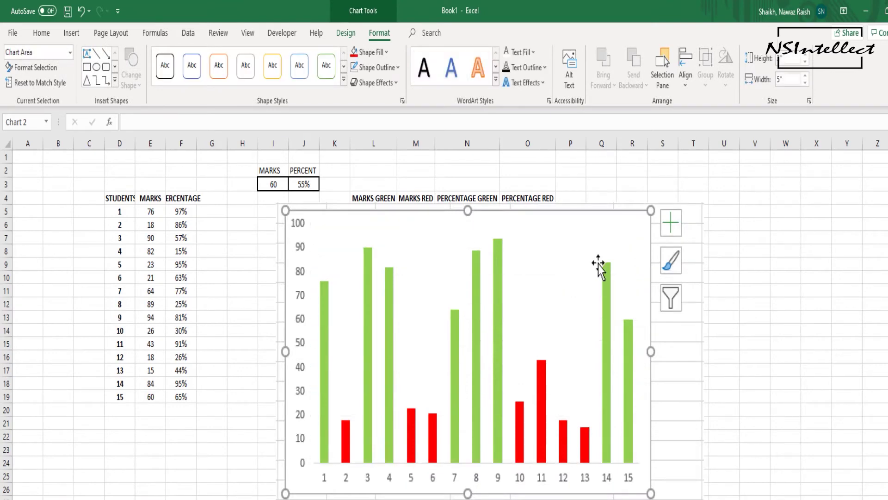
left_click(608, 341)
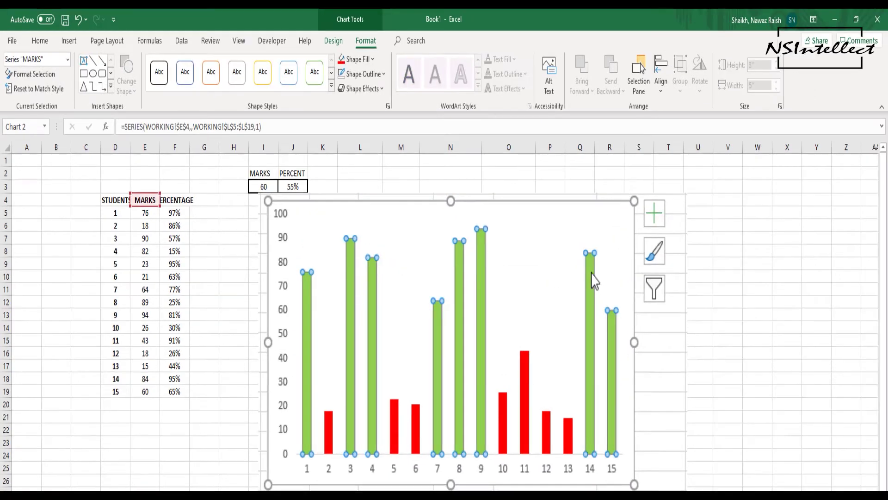
mouse_move(606, 312)
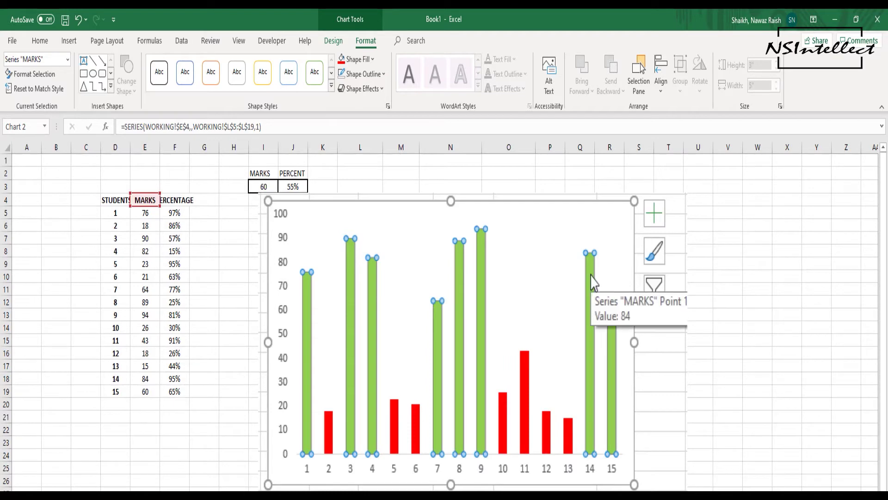
Step: Set the MARKS series Gap Width to 44% in Format Data Series, then select the chart area
right_click(592, 280)
left_click(624, 483)
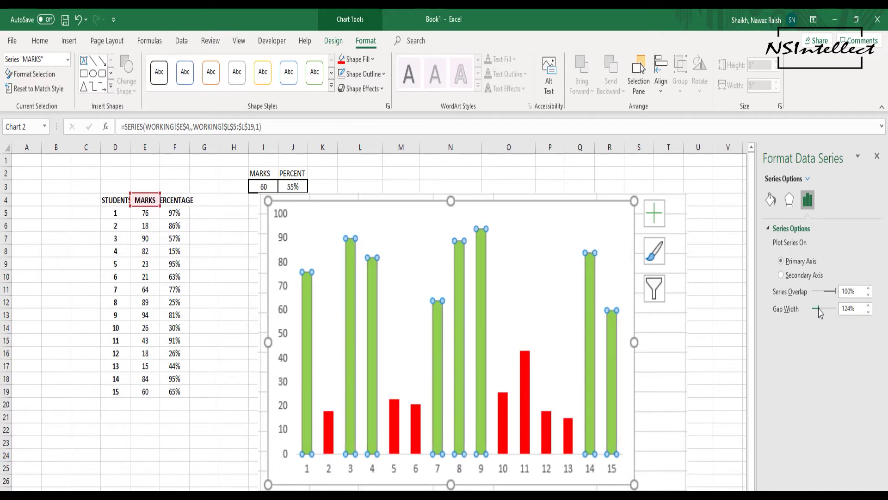
left_click_drag(818, 309, 815, 309)
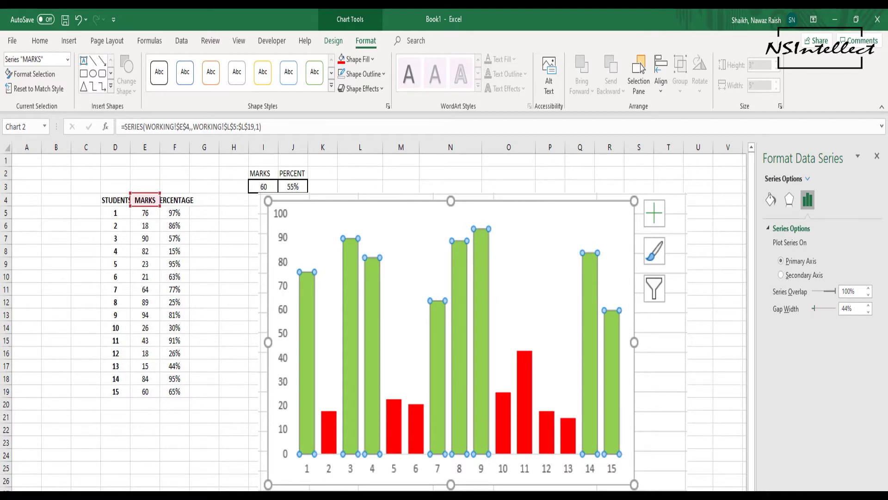
left_click(601, 320)
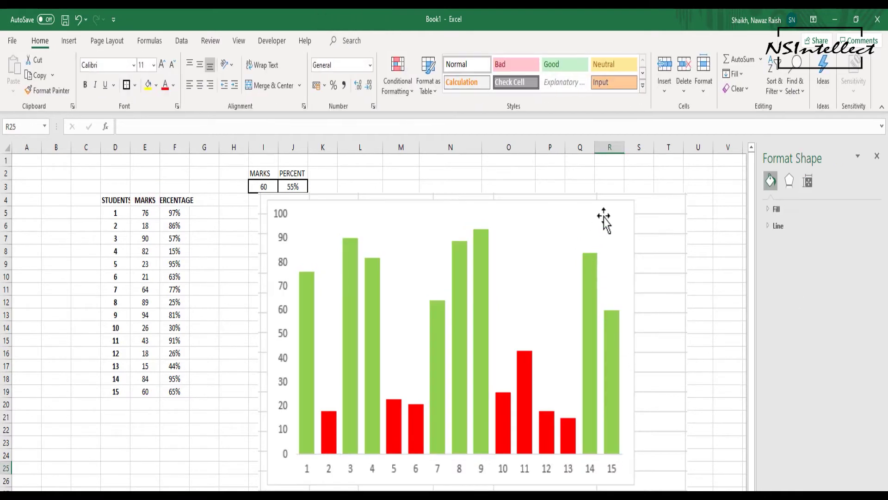
key("Escape")
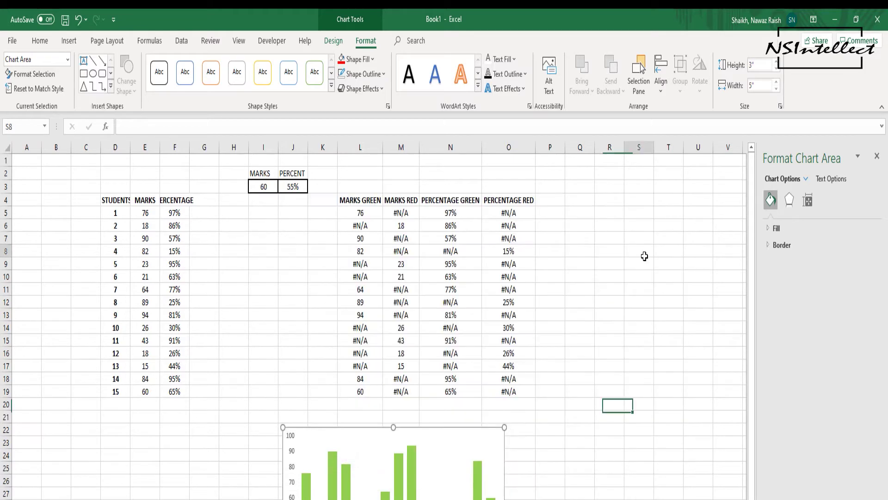
Step: From an empty cell, insert a blank 2-D Stacked Bar chart
left_click(641, 252)
left_click(69, 41)
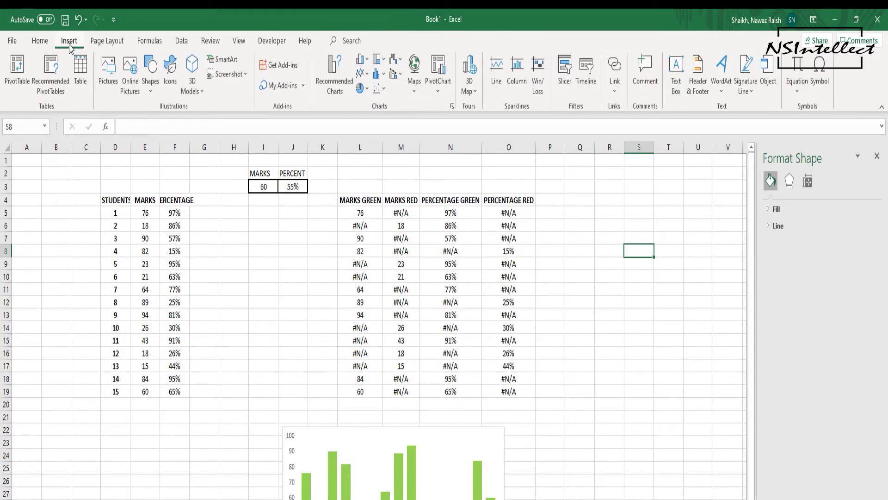
left_click(365, 60)
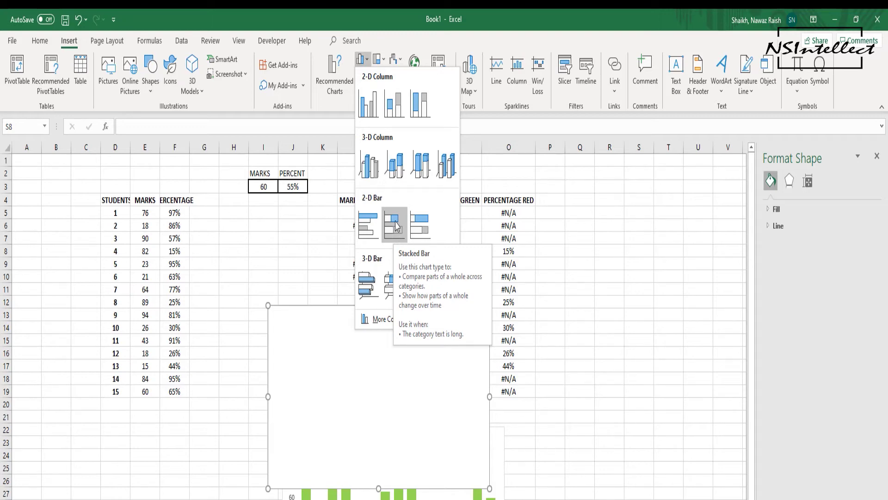
left_click(397, 226)
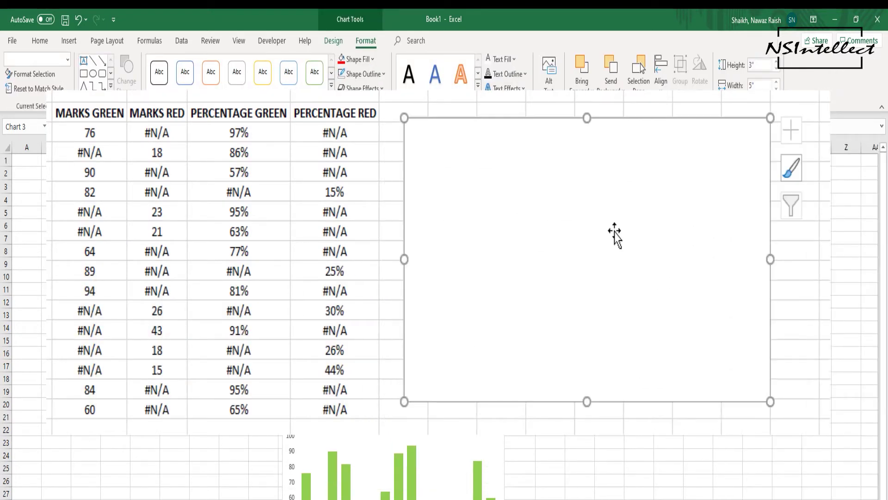
Step: Add a series named from cell F4 with the PERCENTAGE GREEN values N5:N19
left_click(341, 42)
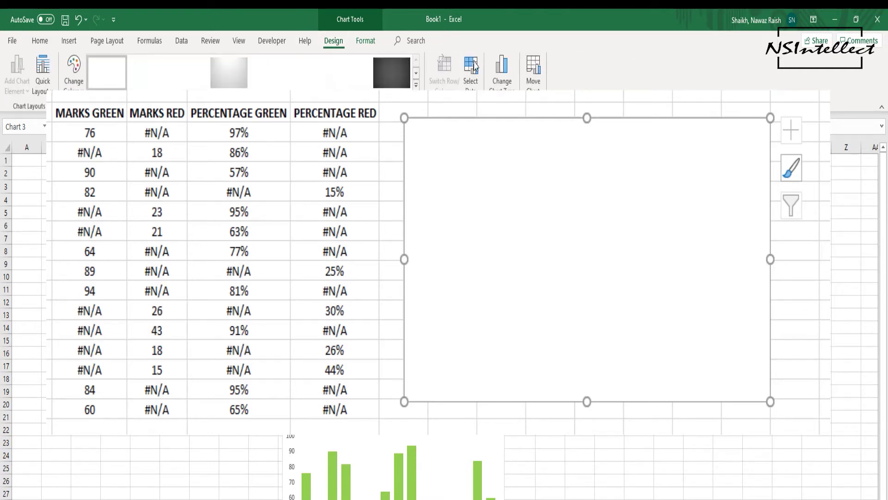
left_click(470, 76)
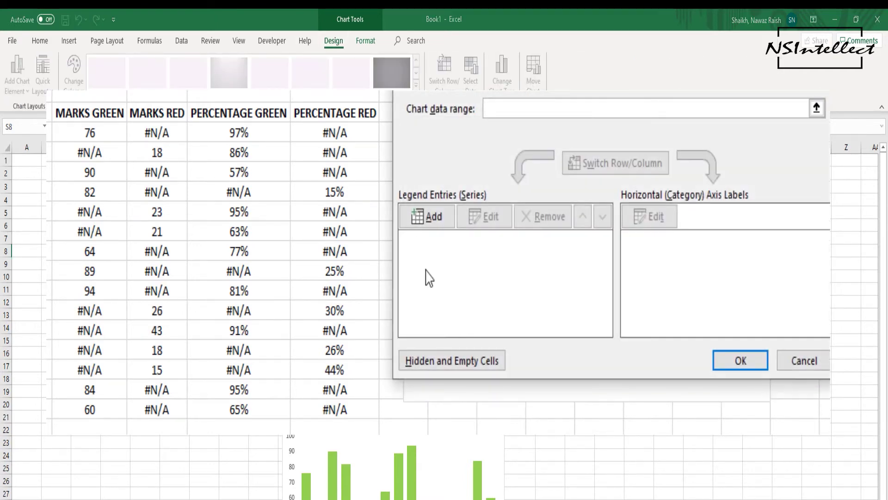
left_click(428, 216)
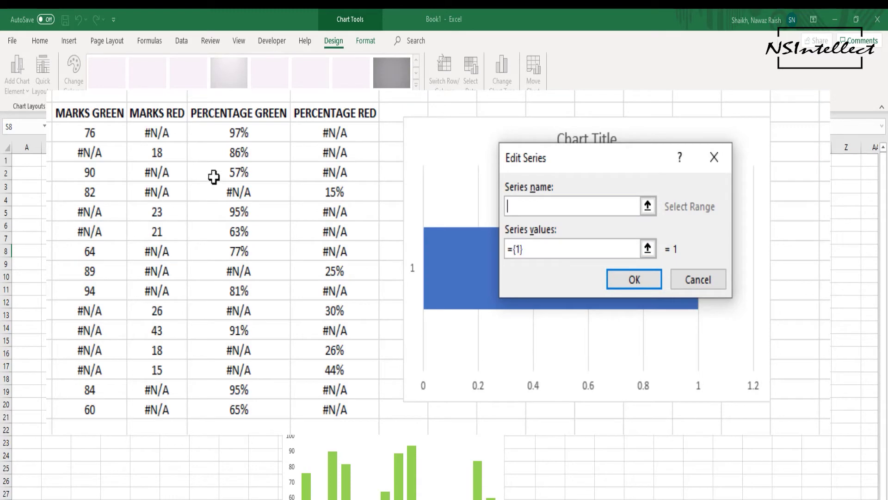
left_click(175, 200)
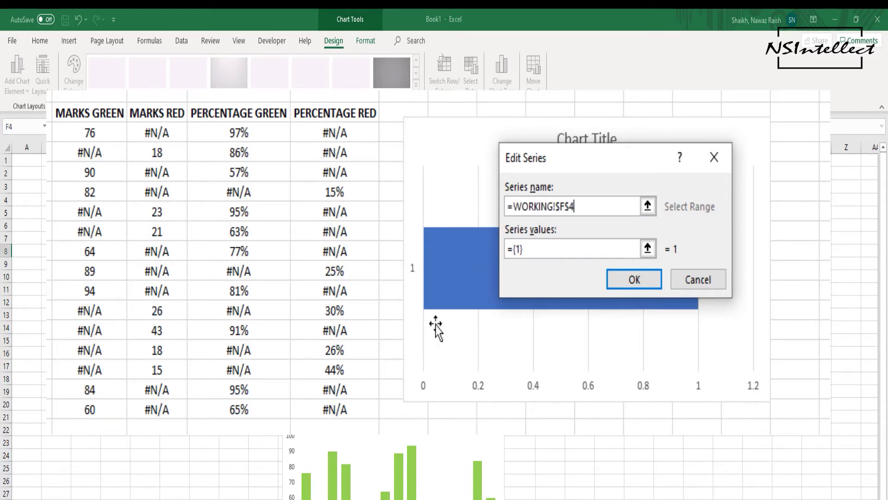
left_click_drag(545, 250, 508, 249)
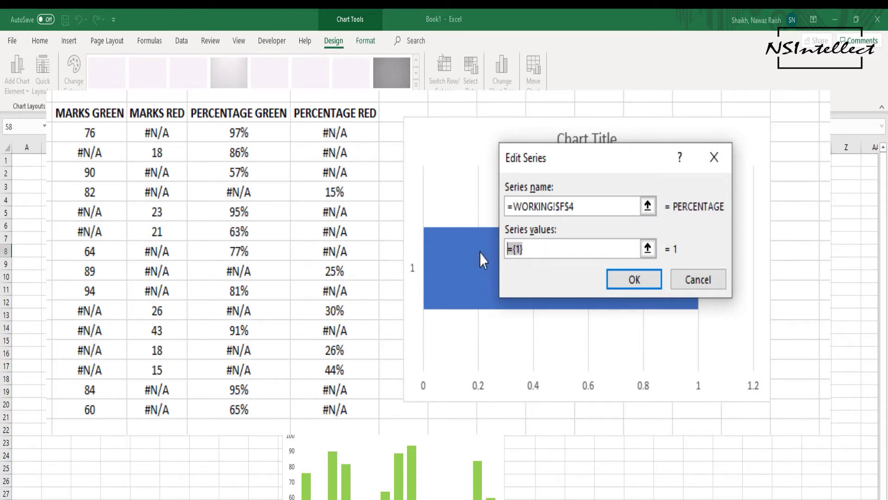
key("BackSpace")
left_click_drag(240, 134, 245, 405)
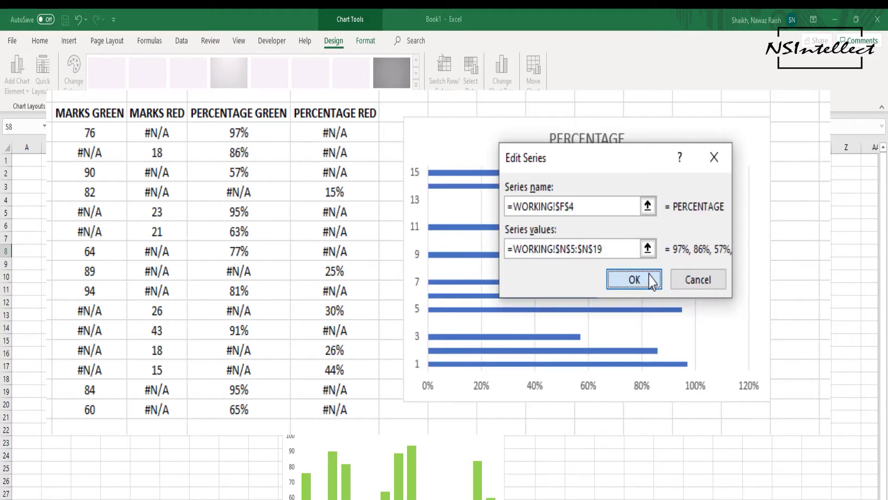
left_click(632, 279)
left_click(740, 361)
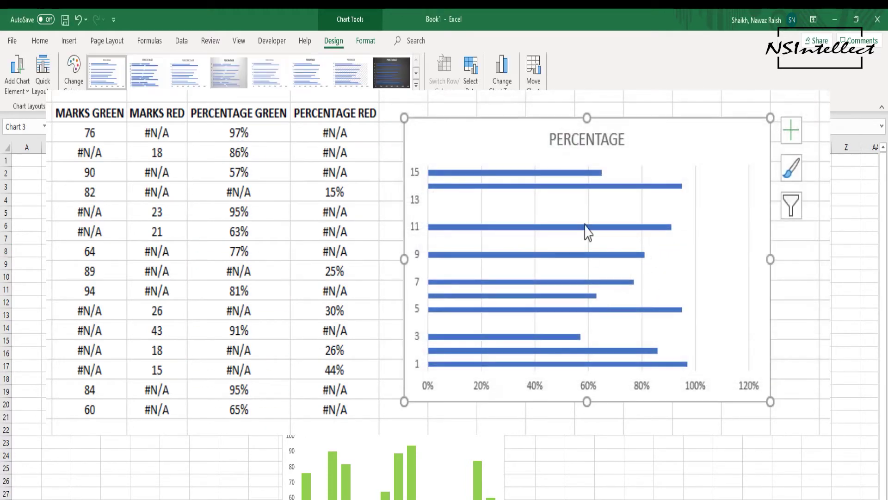
Step: Colour the percentage bars light green and remove their outline
left_click(576, 174)
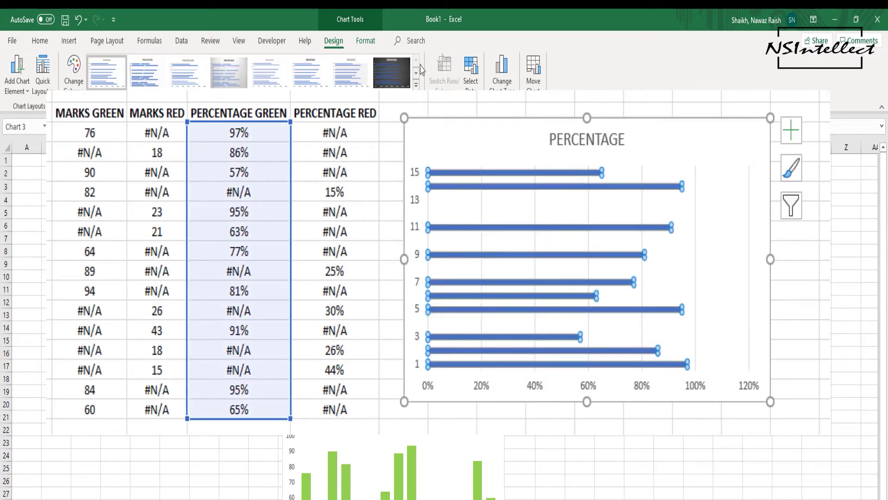
left_click(366, 40)
left_click(372, 60)
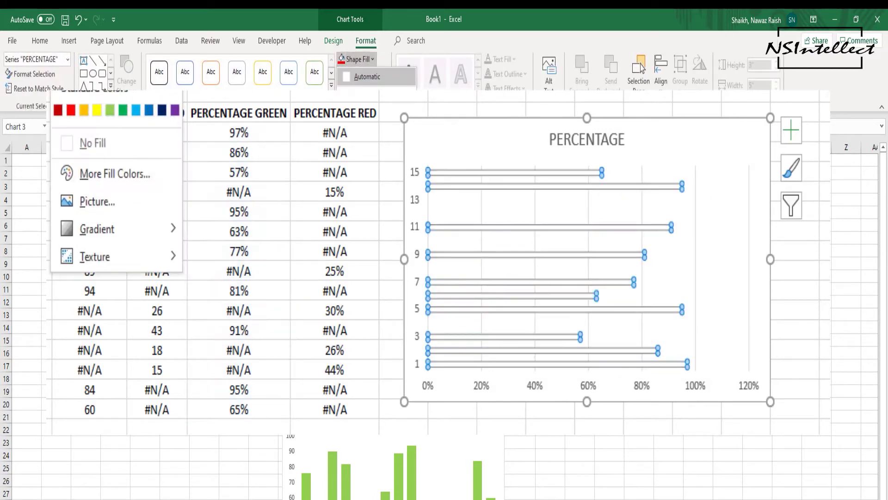
left_click(110, 110)
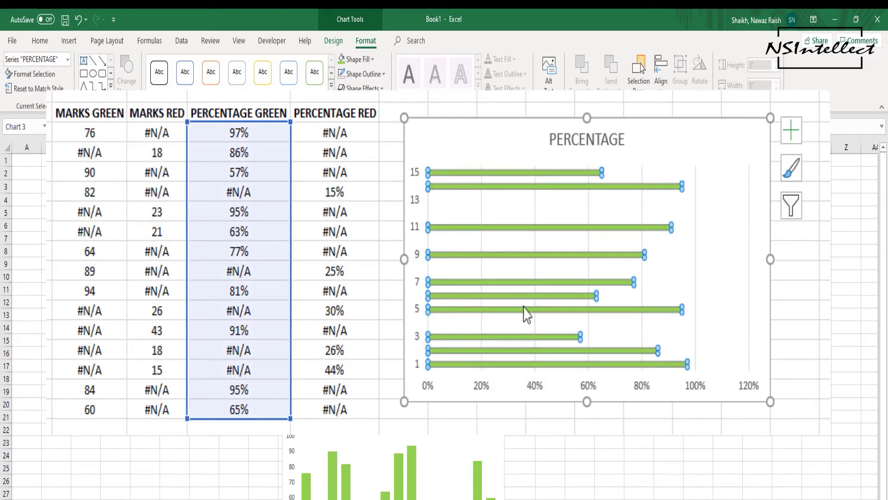
left_click(361, 74)
left_click(95, 164)
key("Escape")
left_click(729, 136)
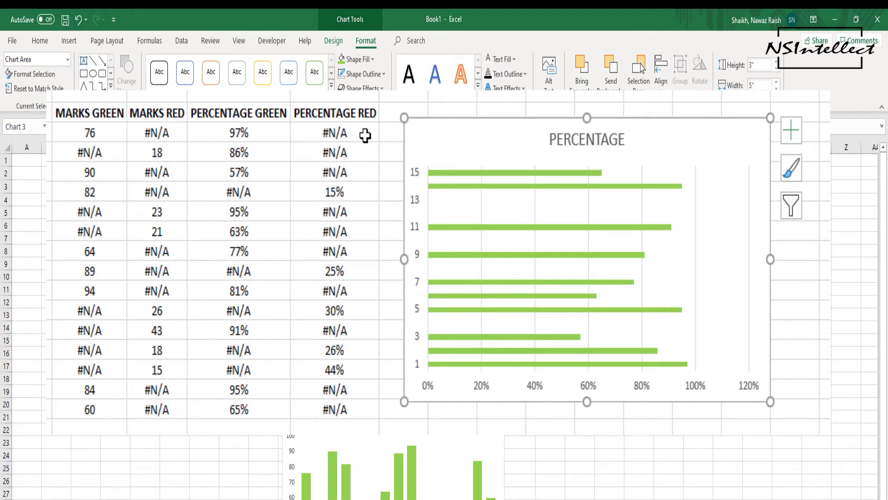
Step: Add a second series named from F4 using the PERCENTAGE RED values O5:O19
left_click(333, 41)
left_click(471, 69)
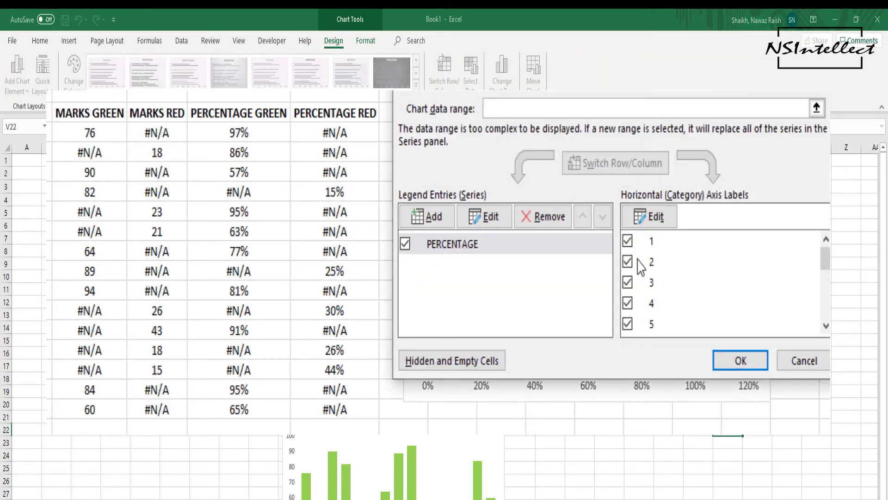
left_click(428, 216)
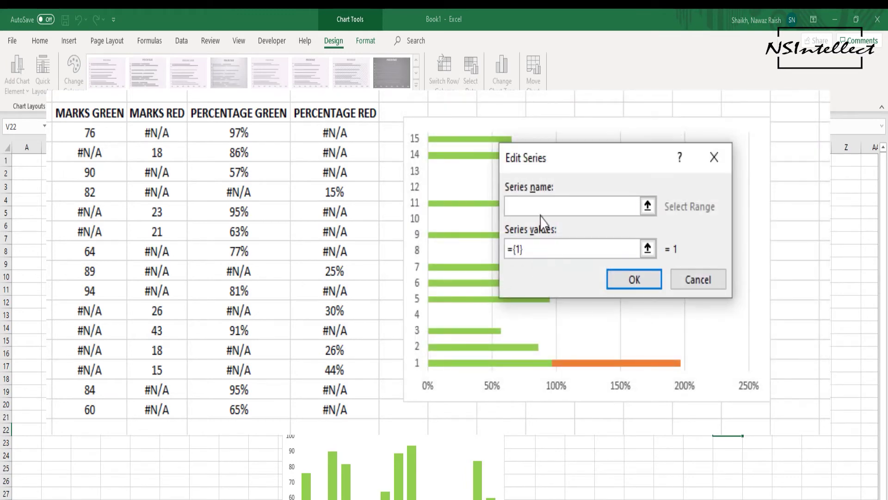
left_click(278, 307)
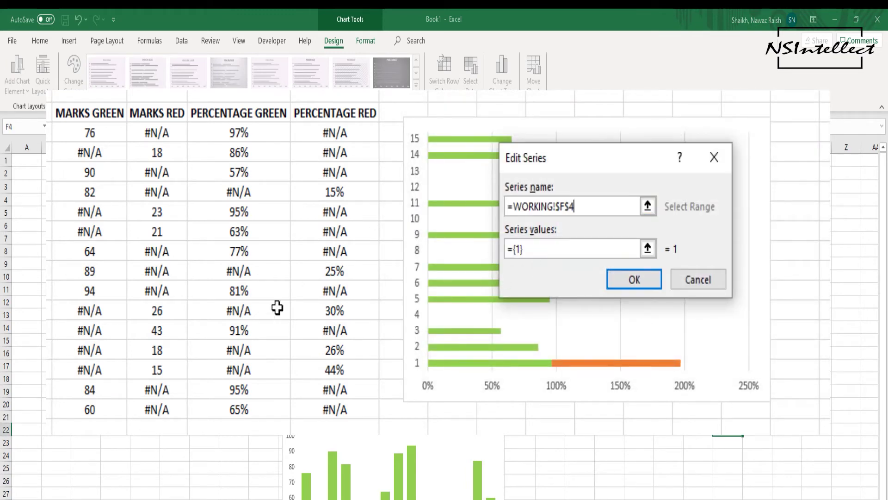
left_click(547, 255)
key("BackSpace")
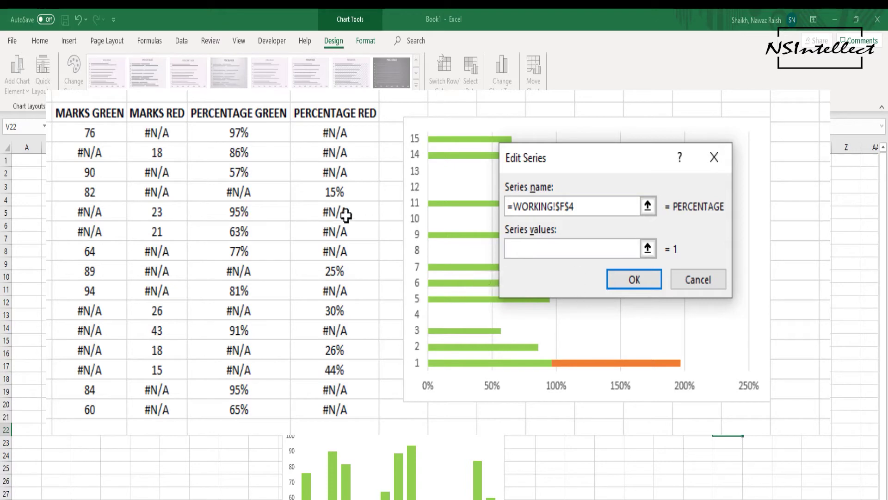
left_click_drag(346, 136, 345, 409)
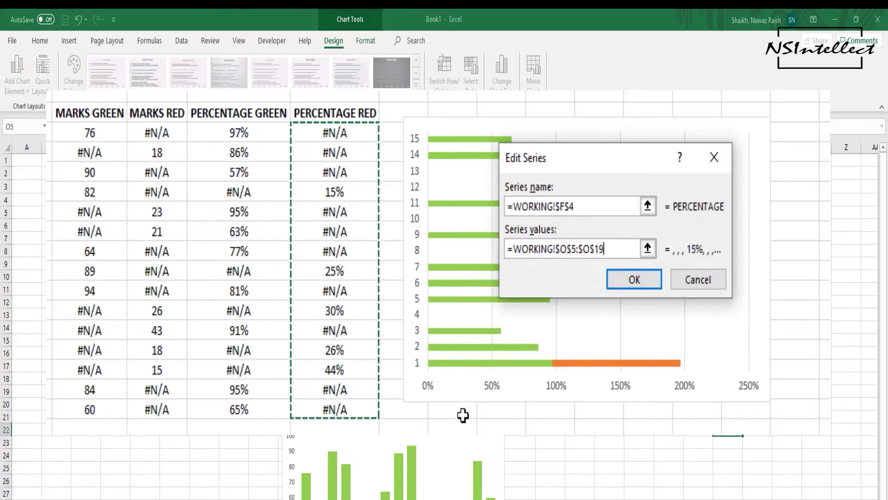
left_click(629, 287)
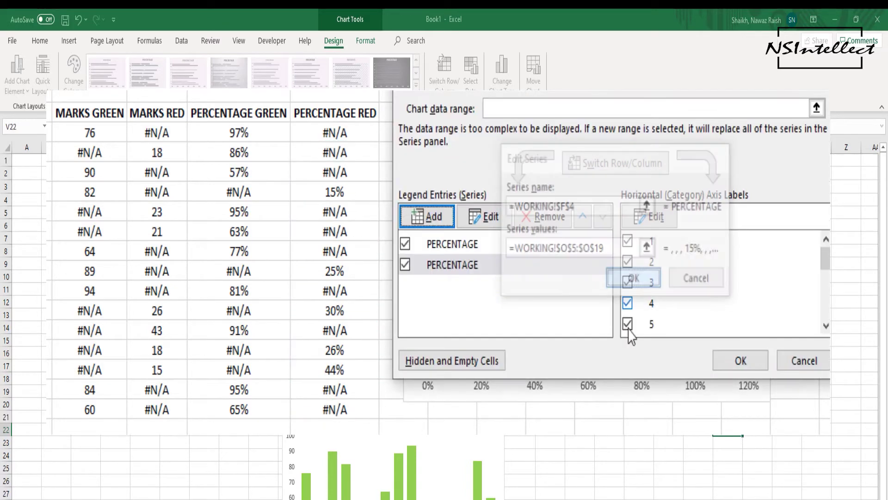
left_click(738, 362)
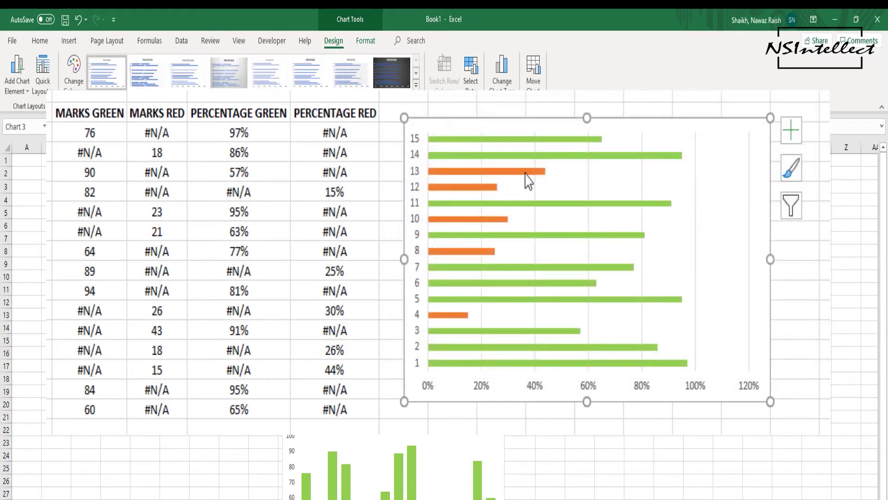
Step: Fill the orange below-target bars with red
left_click(526, 172)
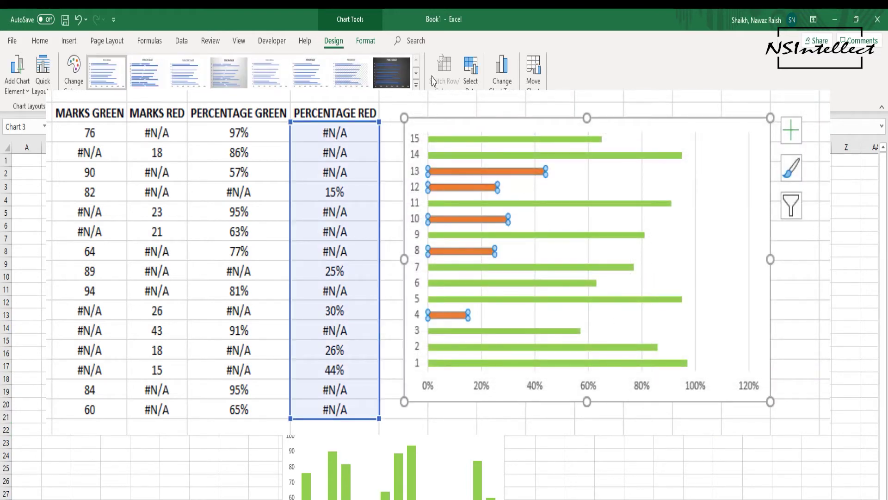
left_click(365, 41)
left_click(357, 59)
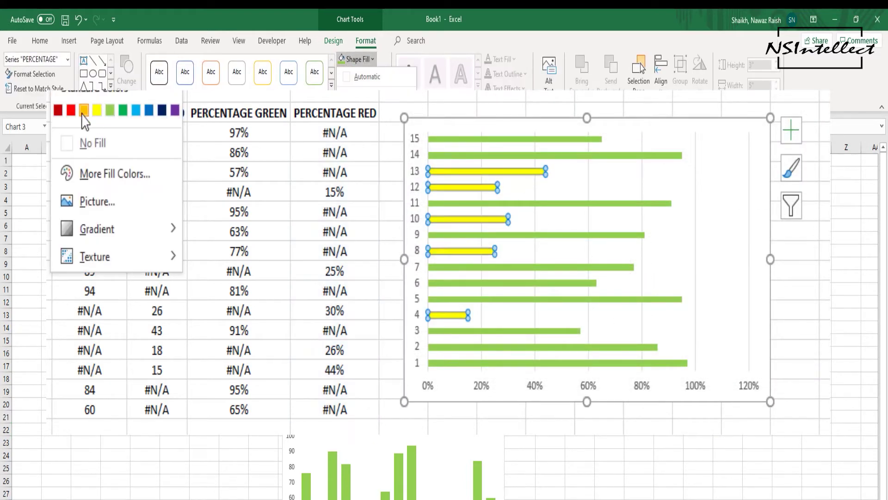
left_click(71, 110)
left_click(716, 290)
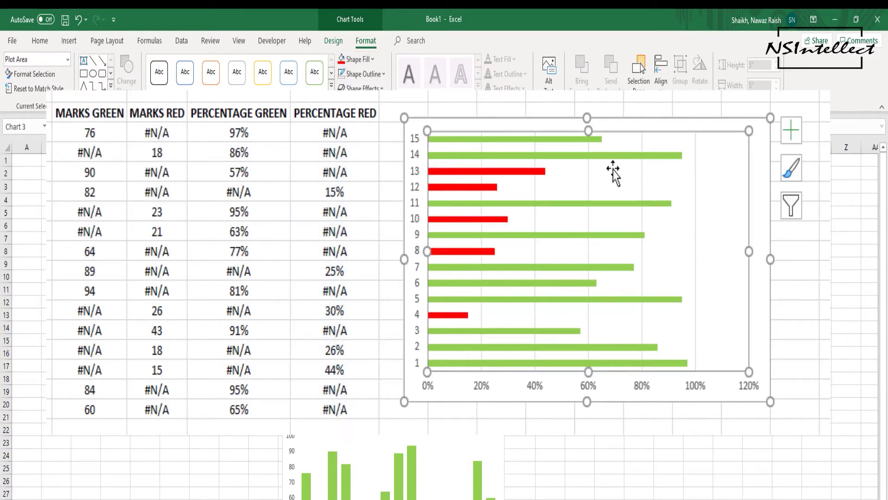
mouse_move(555, 155)
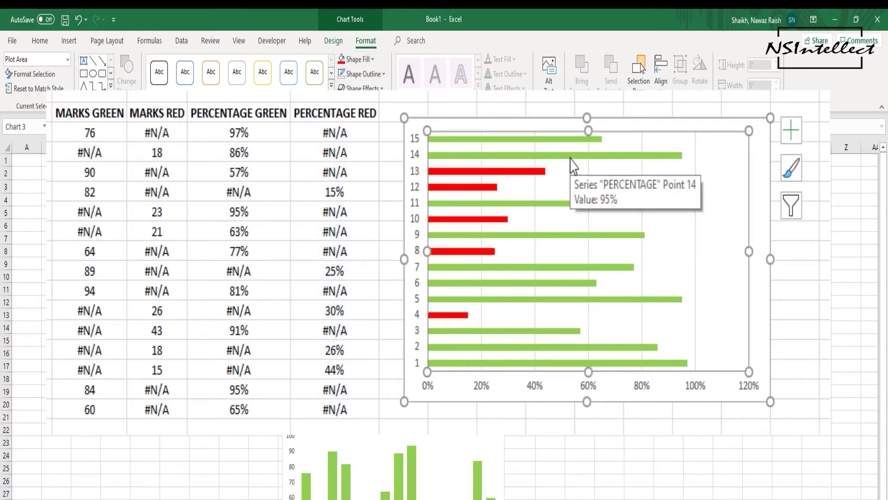
Step: Set the green series gap width to 79 so the bars become thicker
left_click(572, 156)
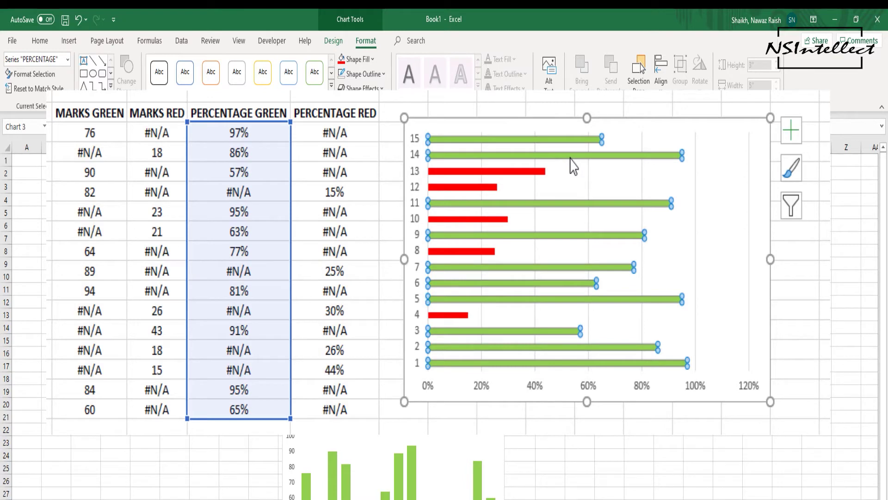
right_click(572, 159)
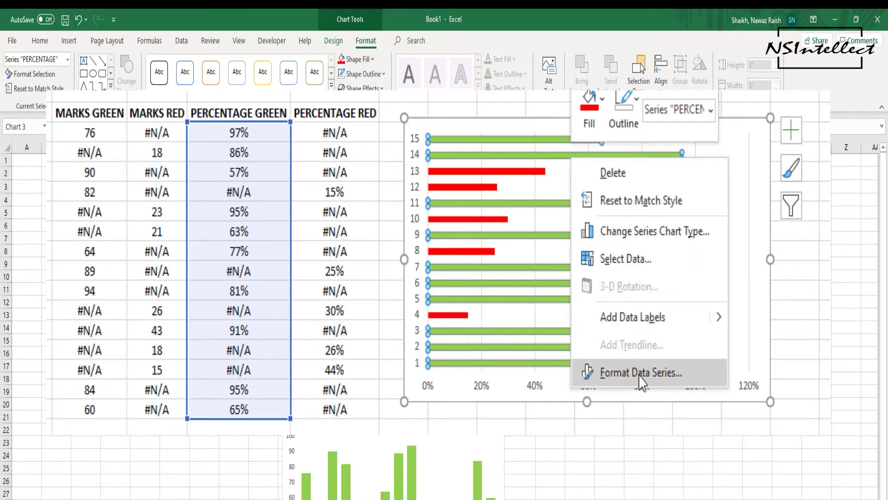
left_click(602, 373)
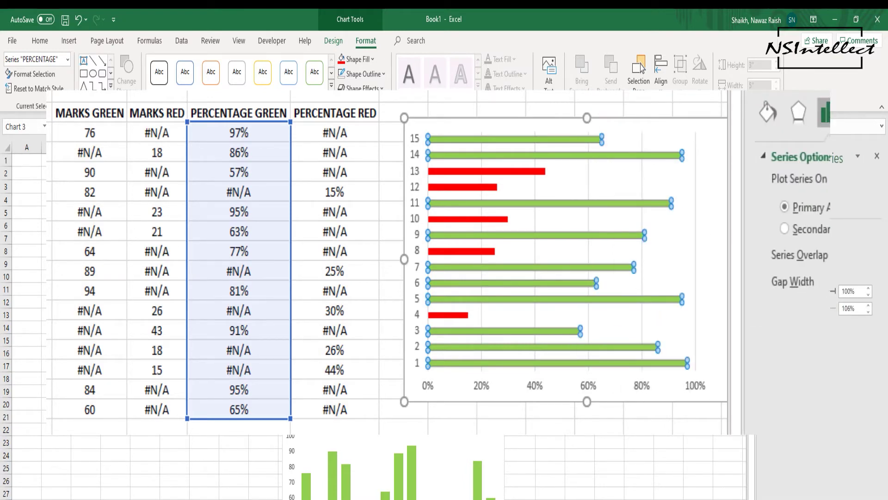
type("79")
key("Return")
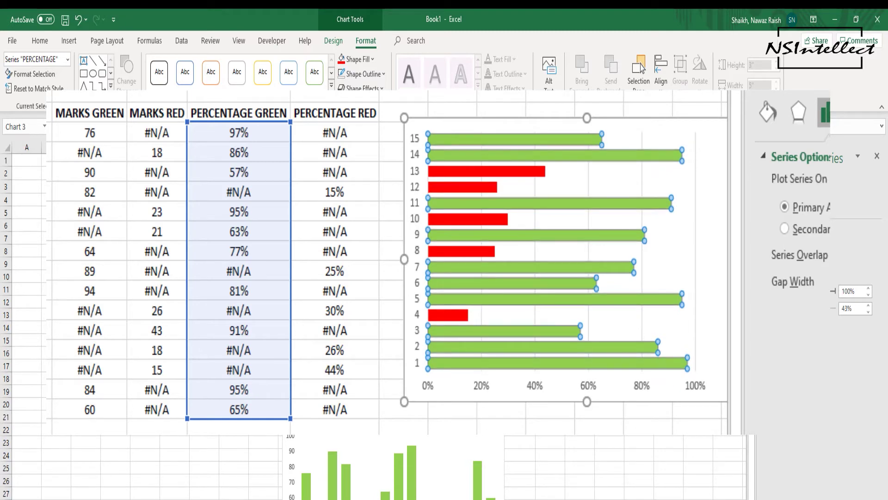
left_click(877, 156)
left_click(712, 484)
left_click(710, 396)
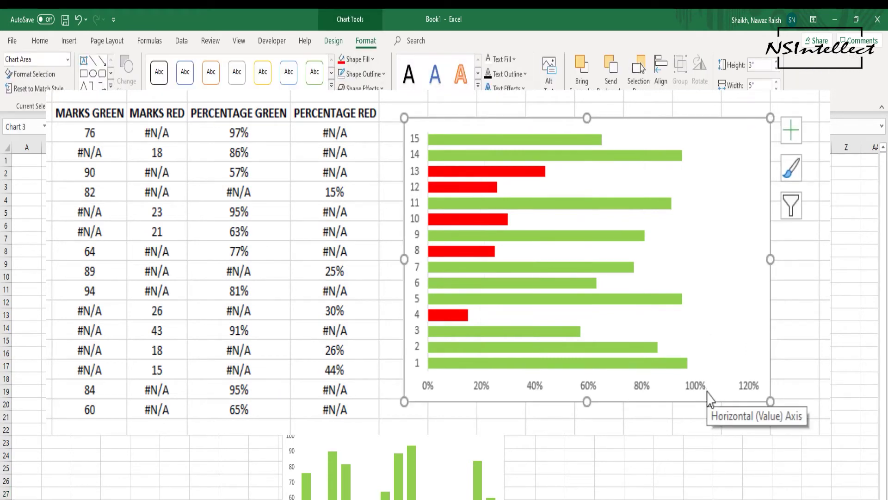
left_click(701, 173)
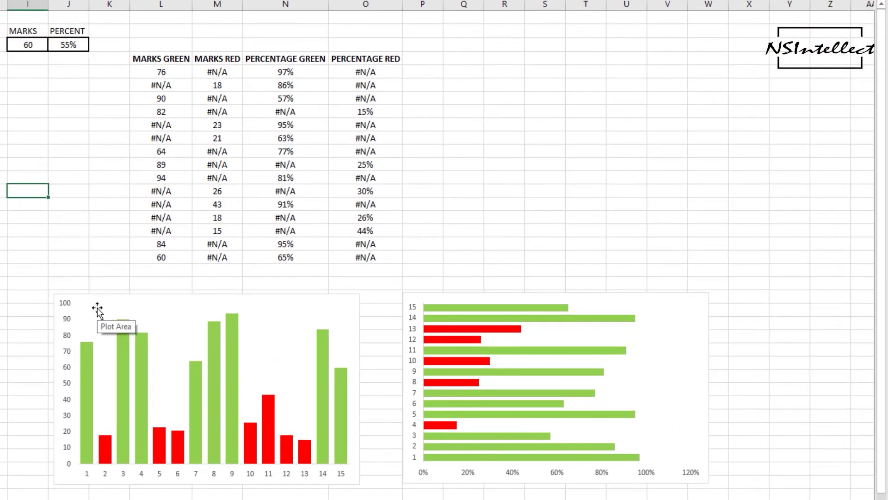
Step: Enter 75 as the MARKS target in I3 and 85 as the PERCENT target in J3
left_click(29, 46)
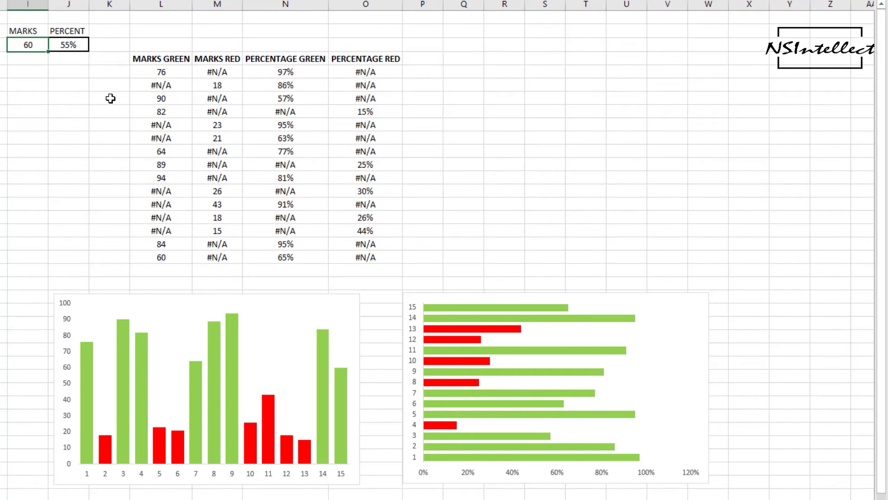
type("75")
key("Return")
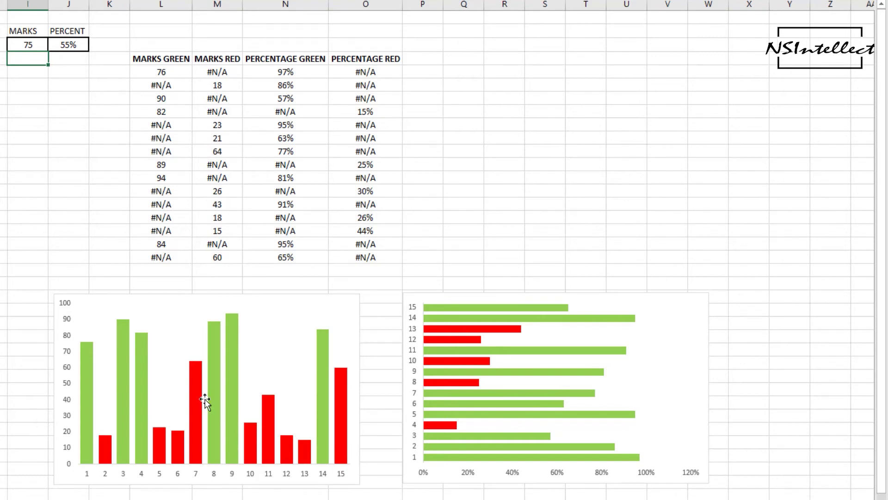
mouse_move(196, 409)
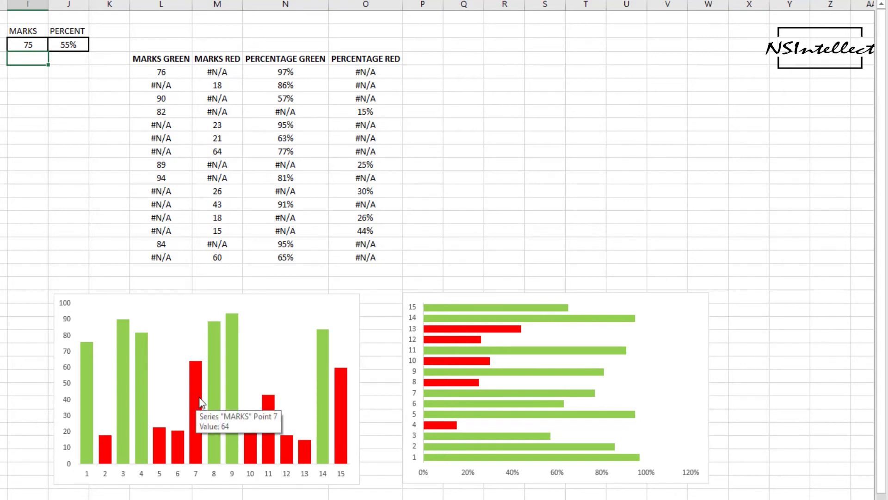
left_click(68, 45)
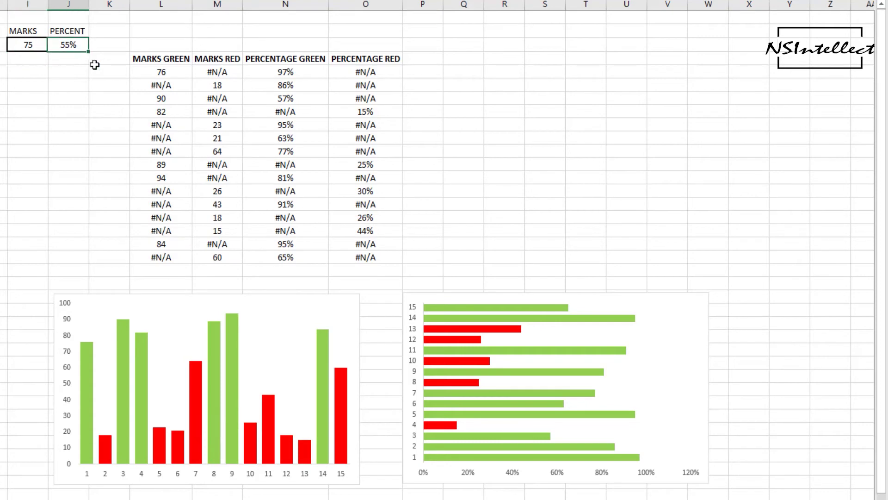
type("85")
key("Return")
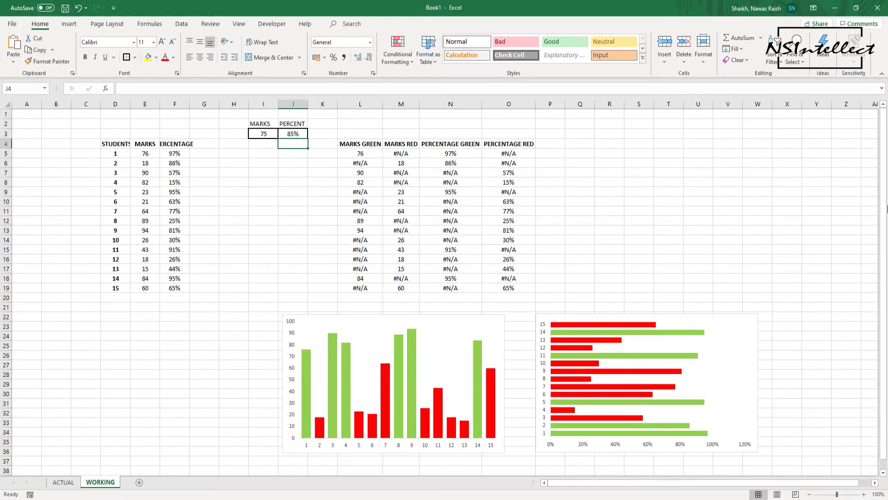
Step: Paste the grey textured picture onto the WORKING sheet and position it below the target cells
left_click(63, 482)
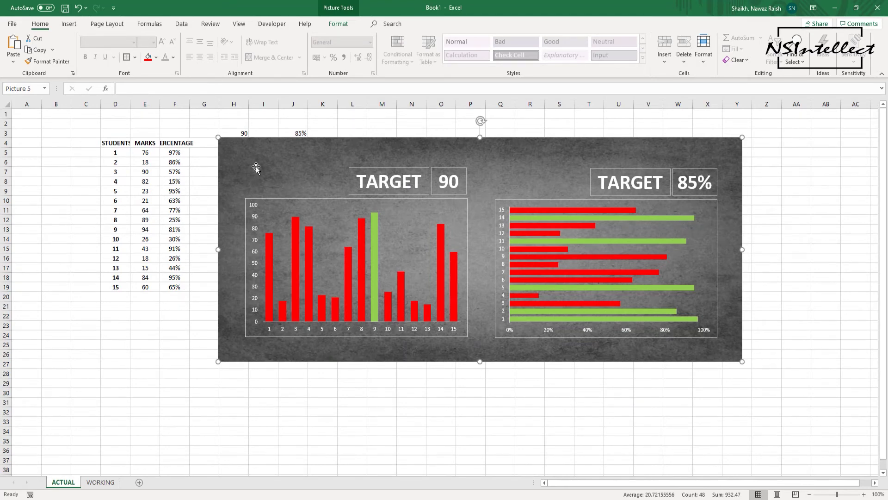
left_click(100, 482)
key("ctrl+v")
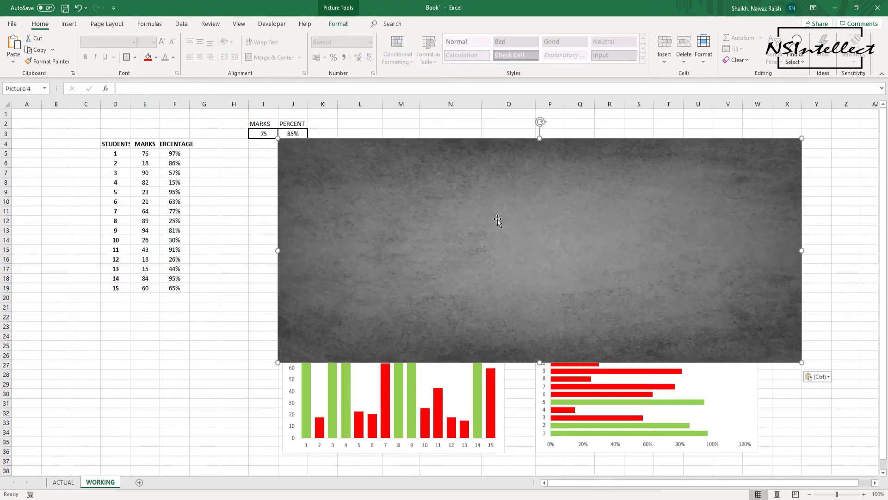
left_click_drag(521, 167, 563, 175)
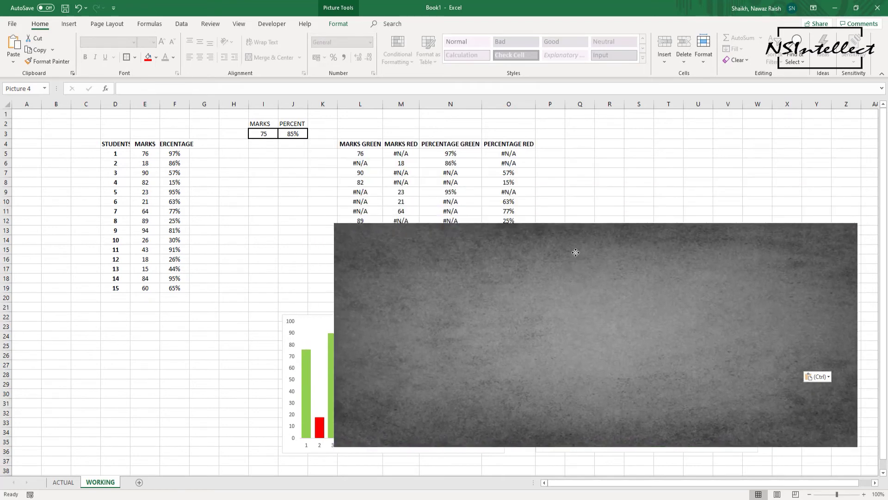
mouse_move(564, 175)
left_mouse_down()
mouse_move(570, 178)
mouse_move(536, 273)
mouse_move(551, 149)
mouse_move(554, 180)
mouse_move(555, 169)
mouse_move(491, 168)
left_mouse_up()
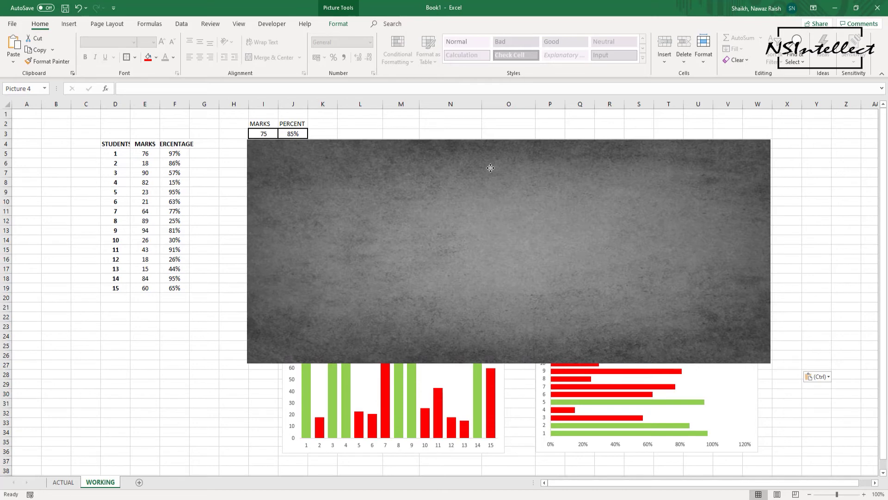
left_click_drag(490, 168, 492, 168)
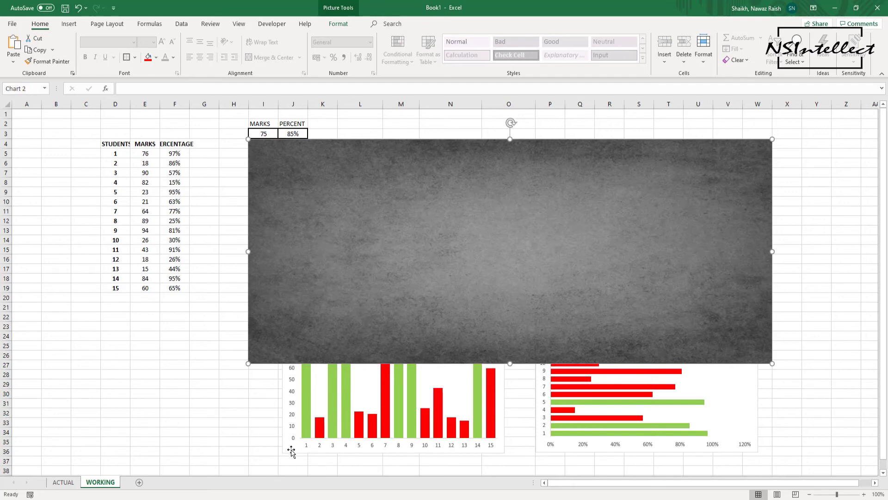
Step: Bring the column chart and the bar chart forward in front of the background
left_click(310, 445)
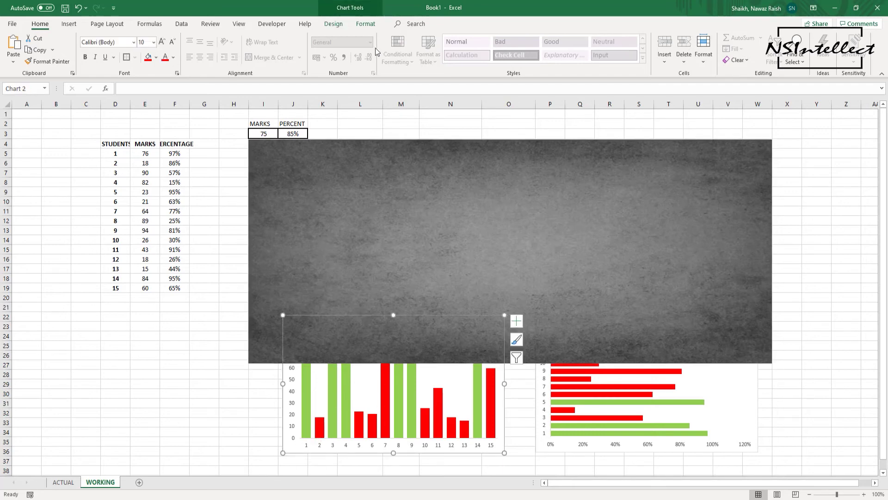
mouse_move(319, 427)
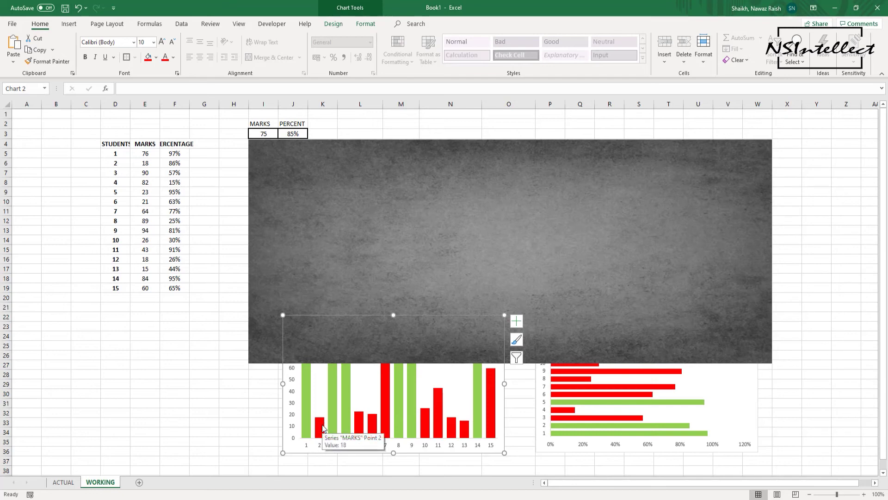
left_click(365, 24)
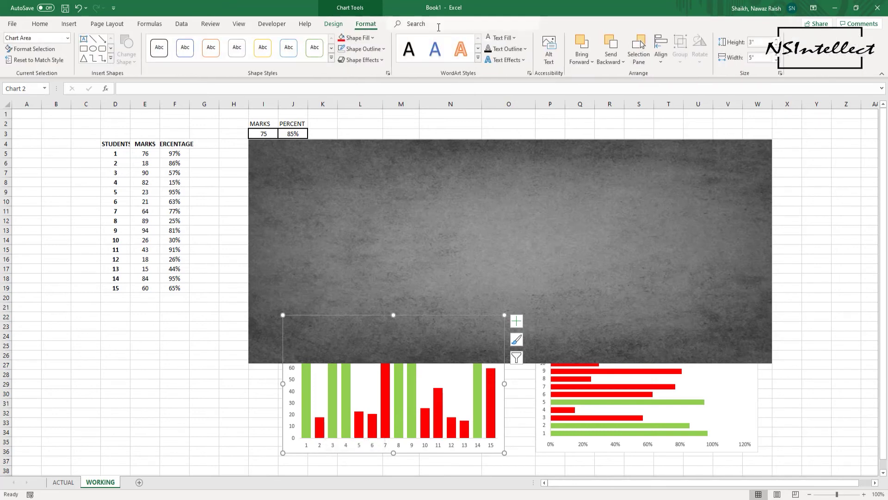
left_click(588, 62)
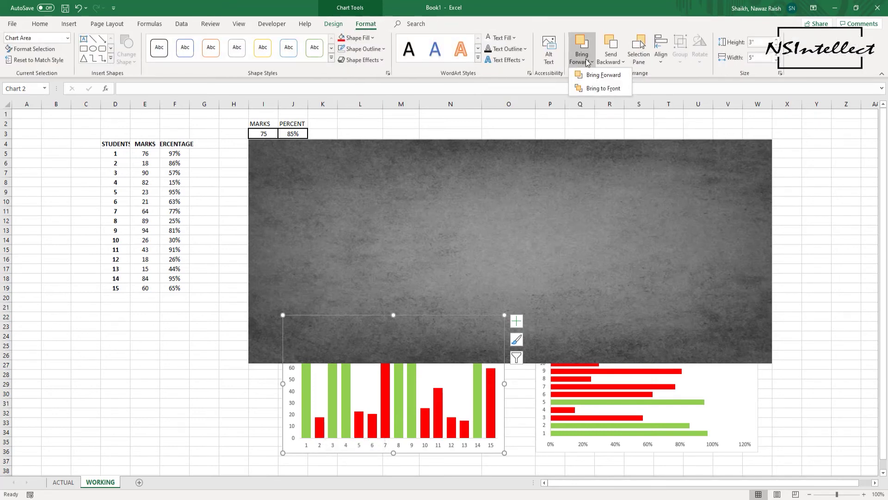
left_click(597, 88)
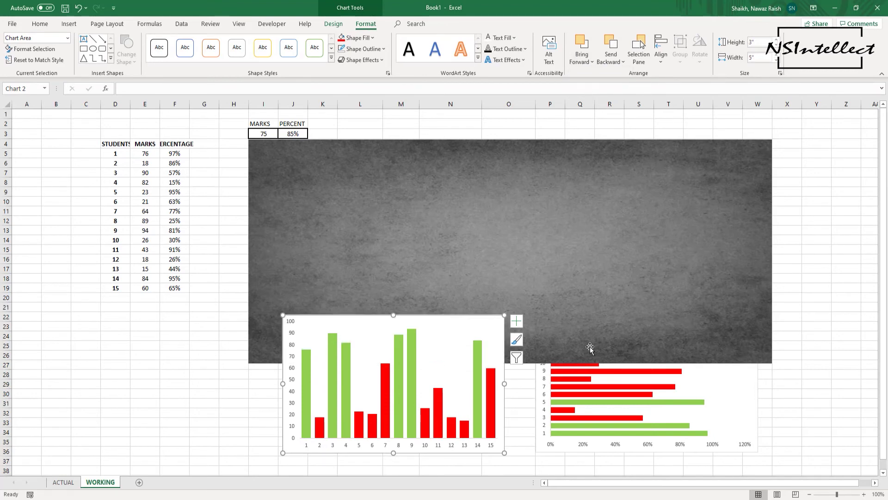
left_click(739, 415)
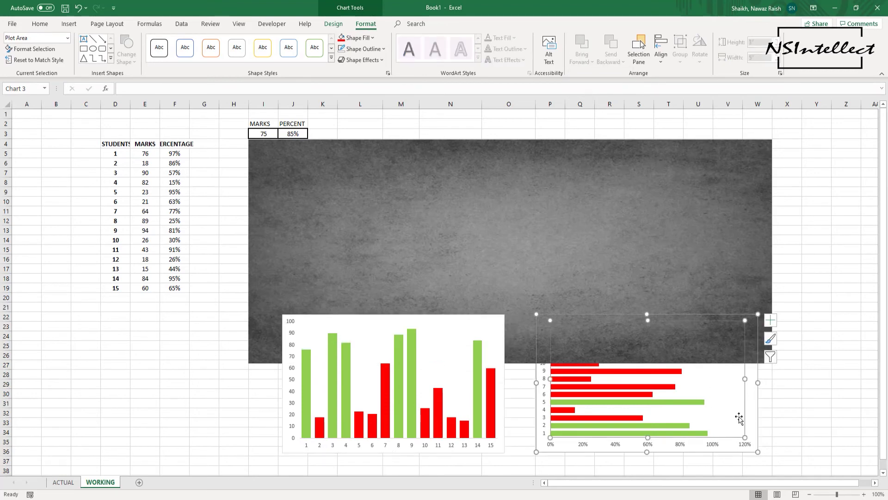
left_click(748, 439)
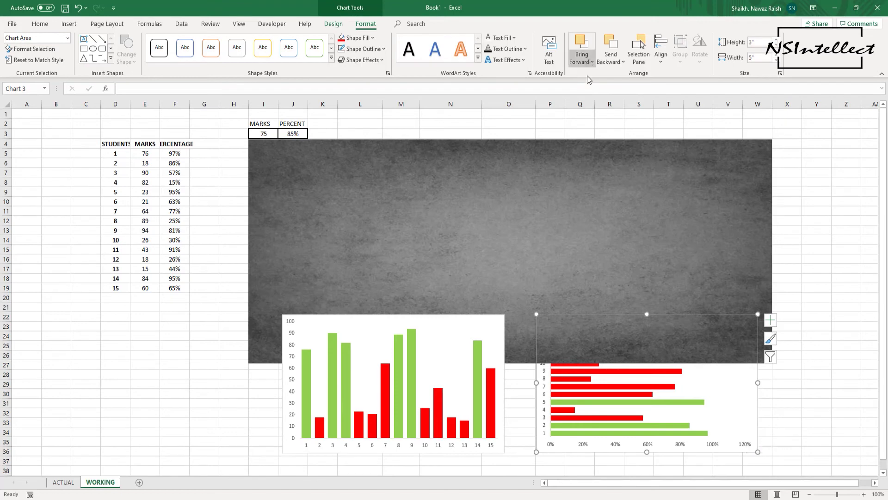
left_click(582, 58)
left_click(601, 97)
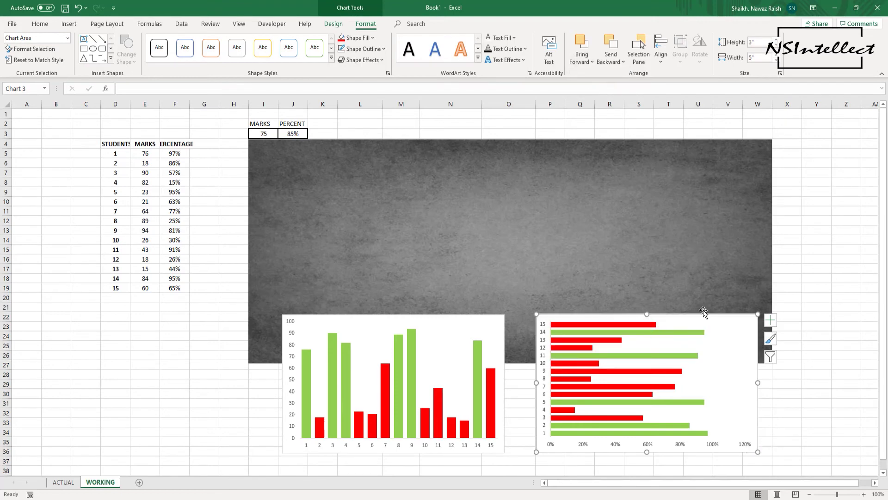
Step: Move the column chart onto the background's left side and the bar chart onto its right
left_click(460, 330)
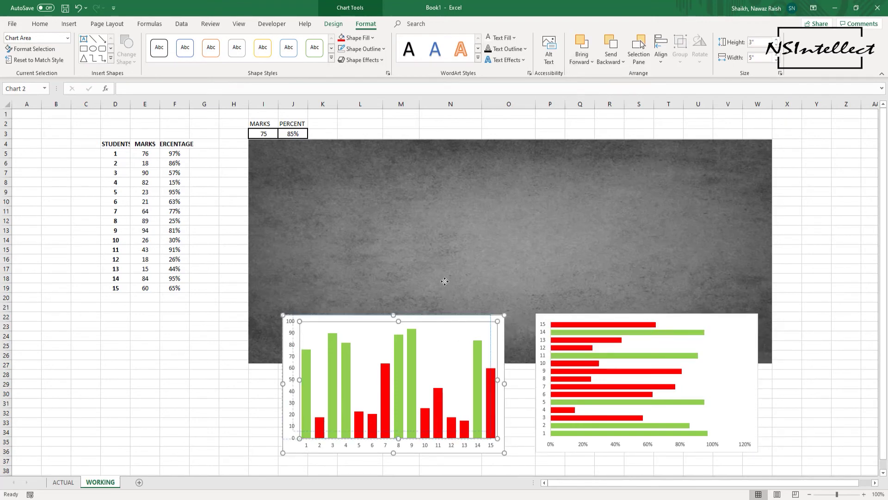
mouse_move(286, 332)
left_mouse_down()
mouse_move(286, 292)
mouse_move(263, 223)
left_mouse_up()
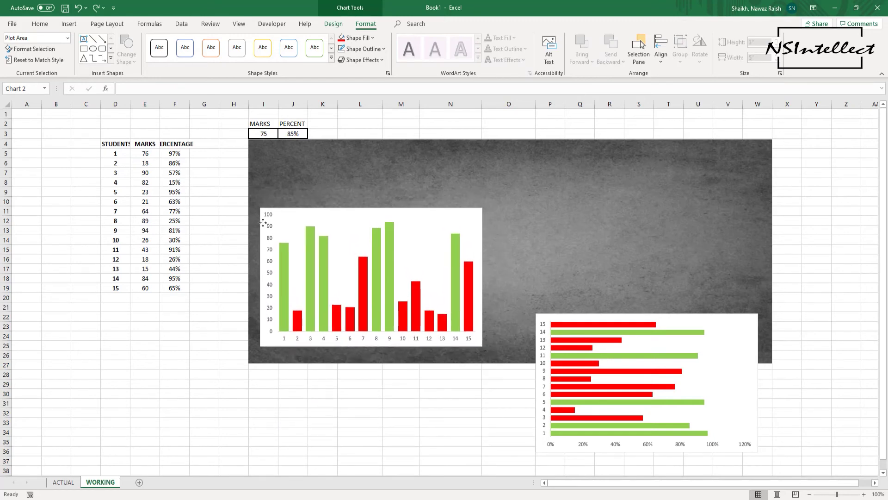
left_click(722, 320)
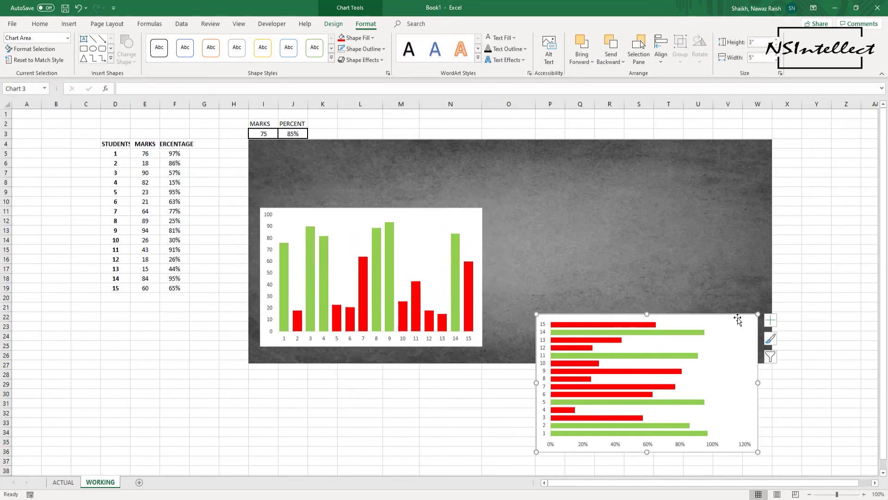
mouse_move(726, 283)
left_mouse_down()
mouse_move(717, 212)
mouse_move(729, 215)
left_mouse_up()
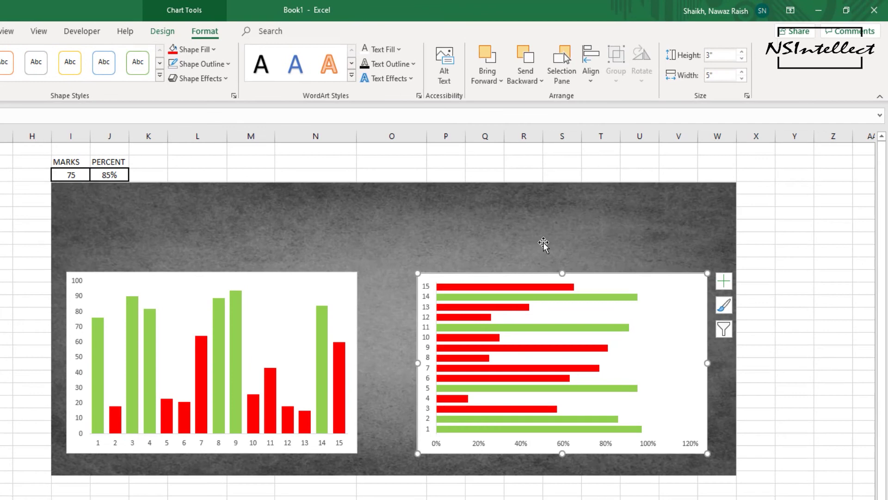
Step: Select both charts and apply Align Middle so they sit level
left_click(544, 244)
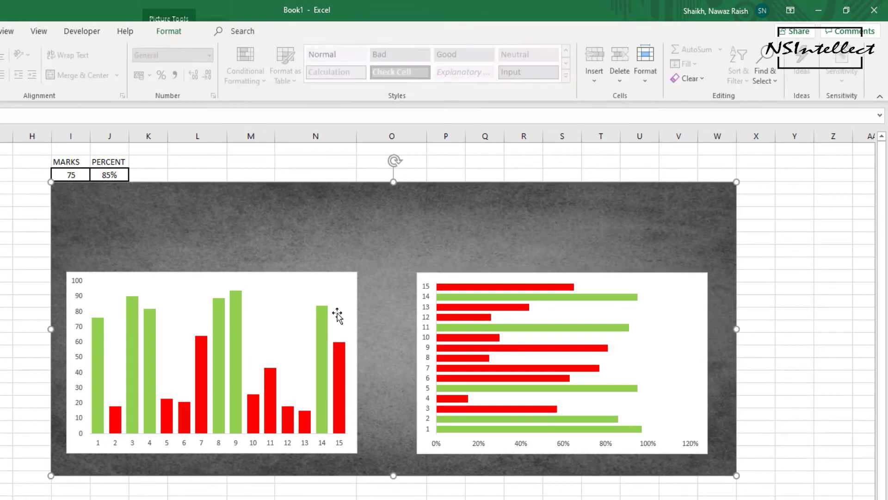
left_click(337, 311)
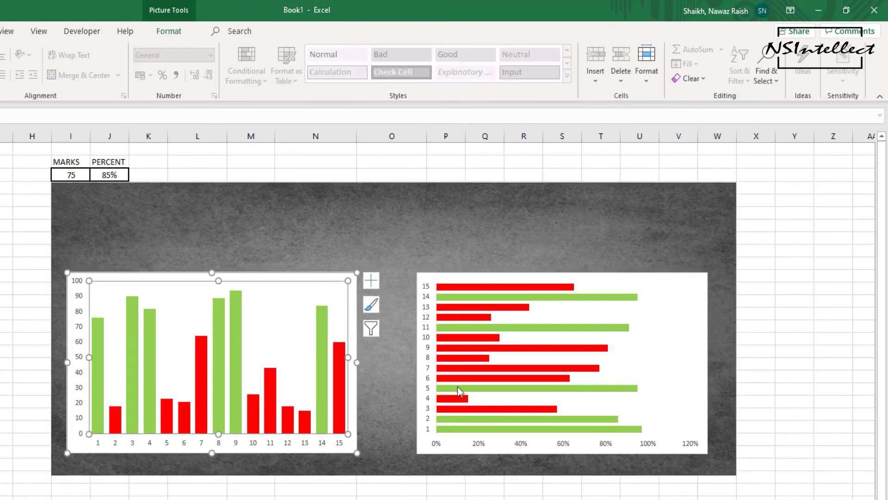
left_click(692, 292, "ctrl")
left_click(173, 31)
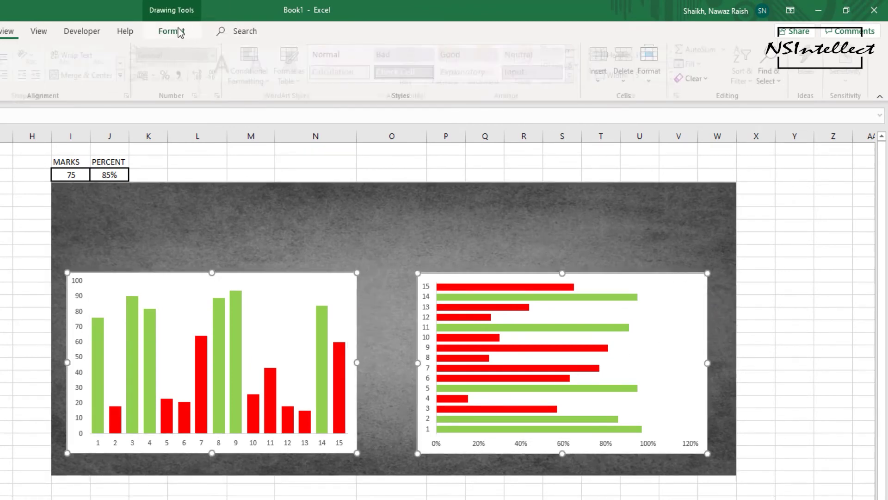
left_click(565, 50)
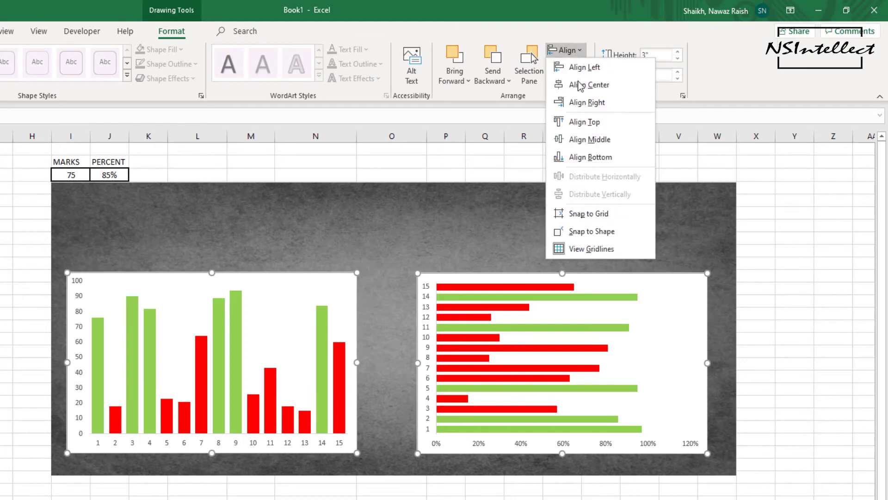
left_click(590, 139)
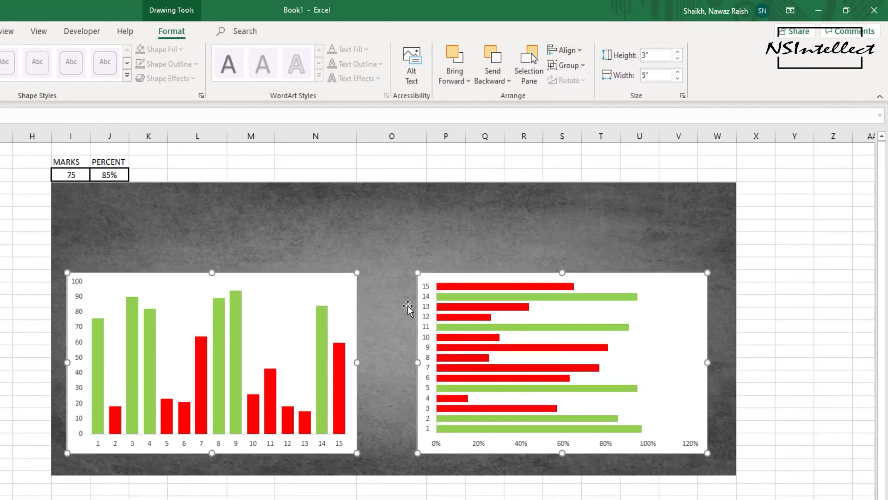
left_click(435, 247)
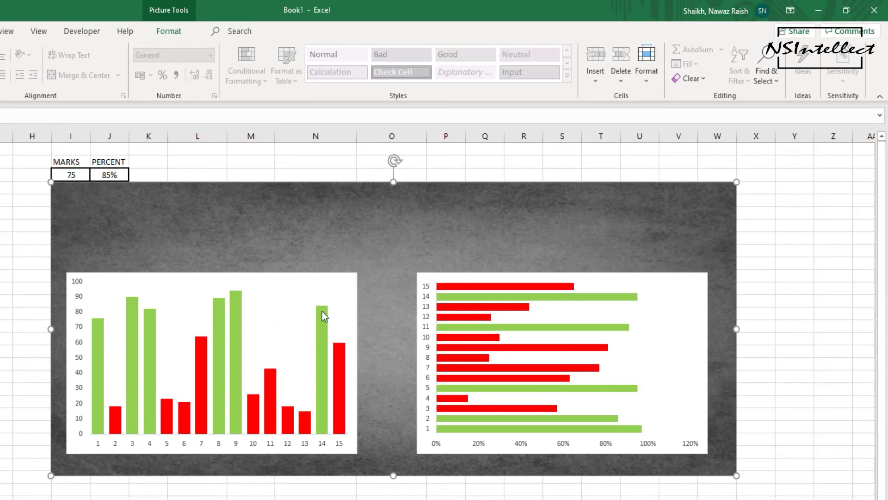
Step: Set the shape fill of both the column chart and the bar chart to No Fill
left_click(283, 318)
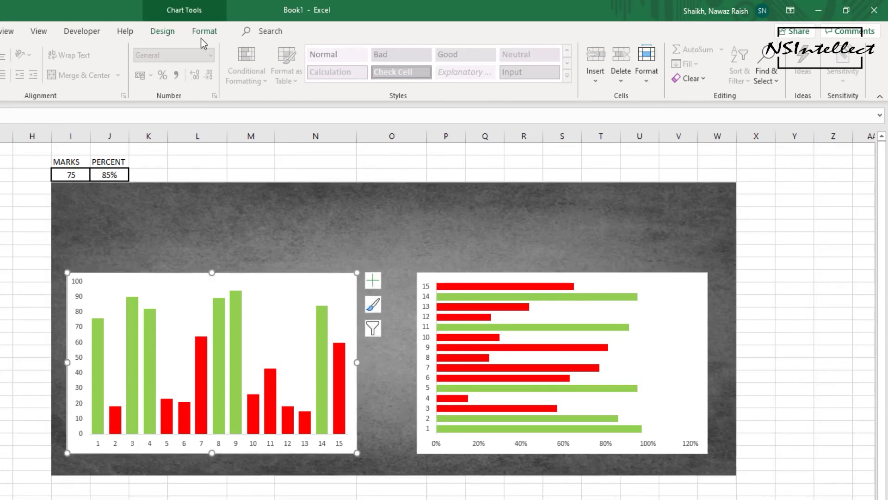
left_click(202, 32)
left_click(206, 50)
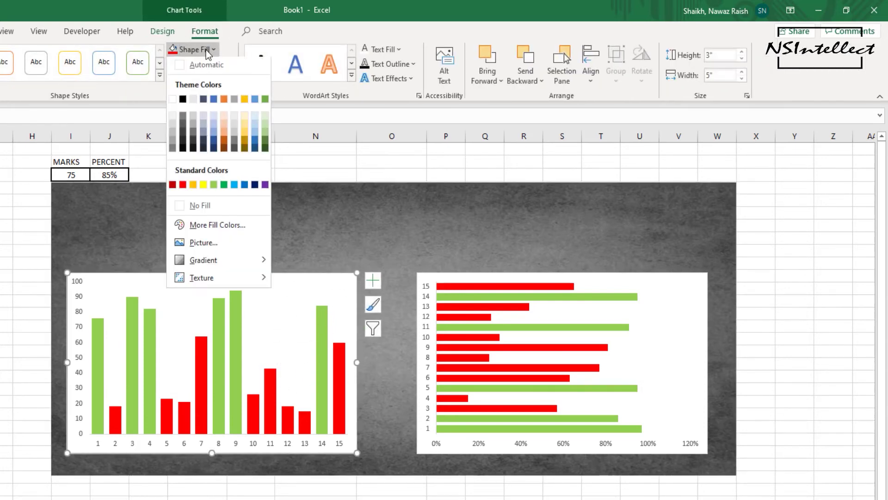
left_click(198, 208)
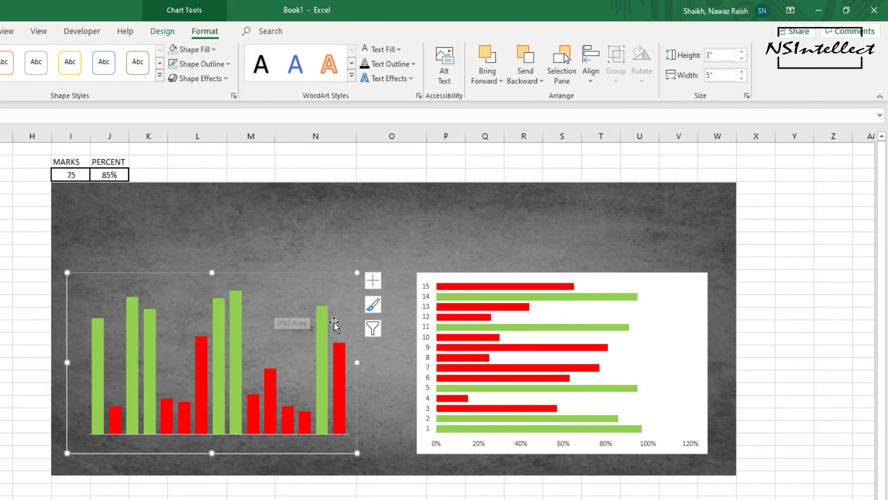
left_click(322, 246)
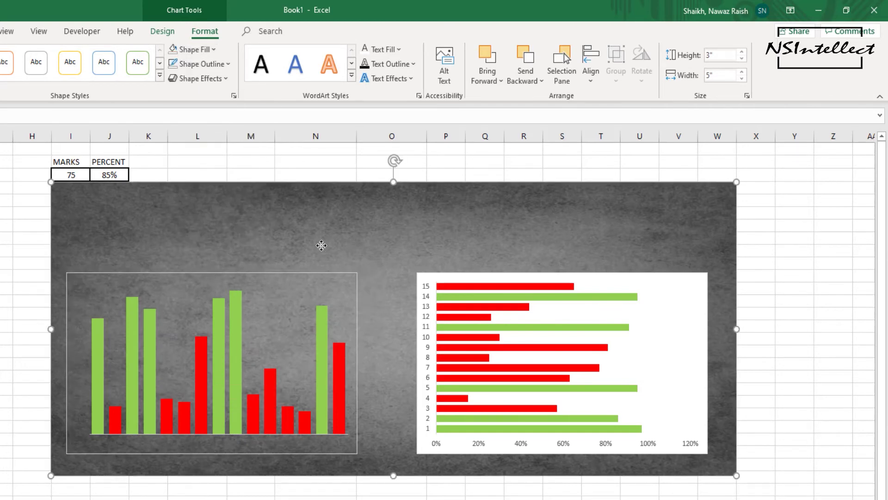
left_click(689, 292)
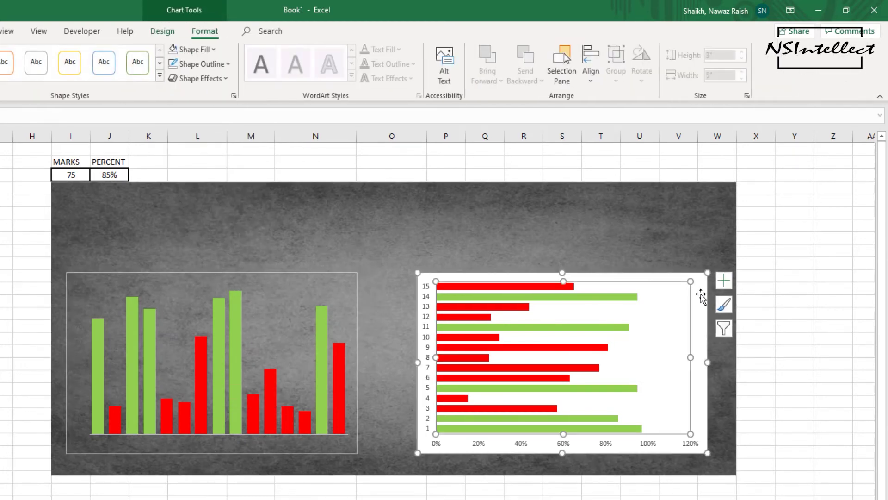
left_click(202, 49)
left_click(194, 204)
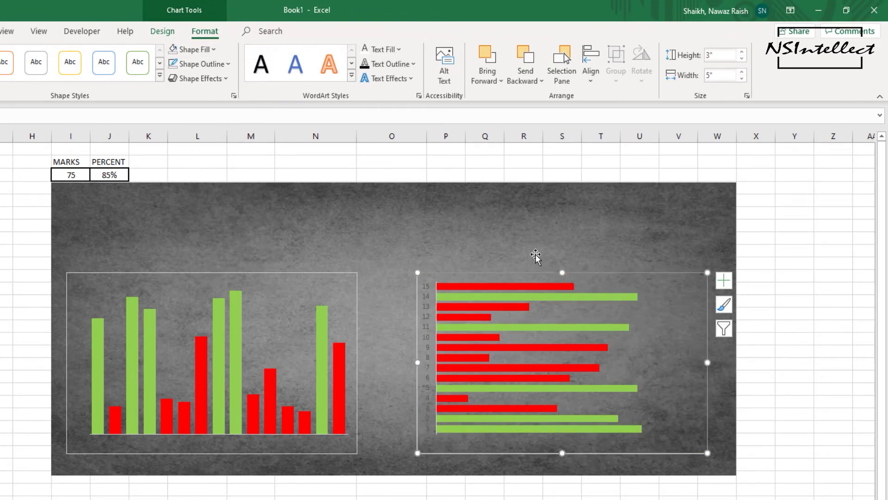
left_click(410, 375)
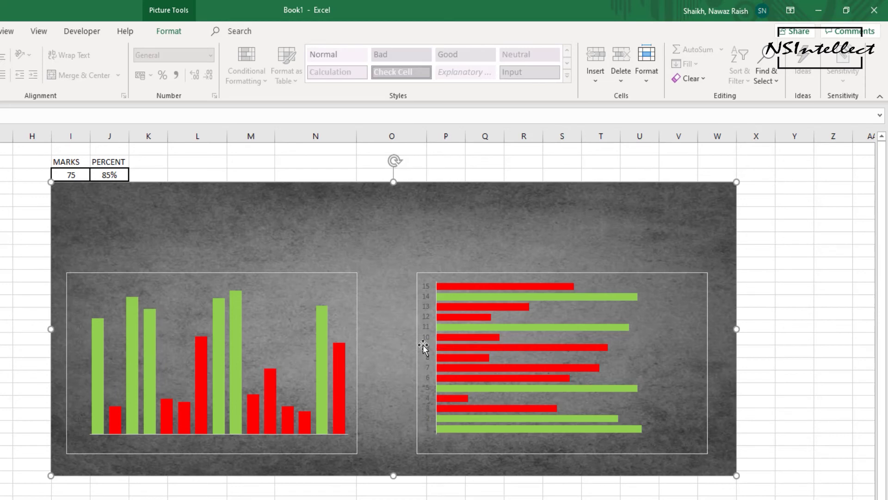
left_click(78, 331)
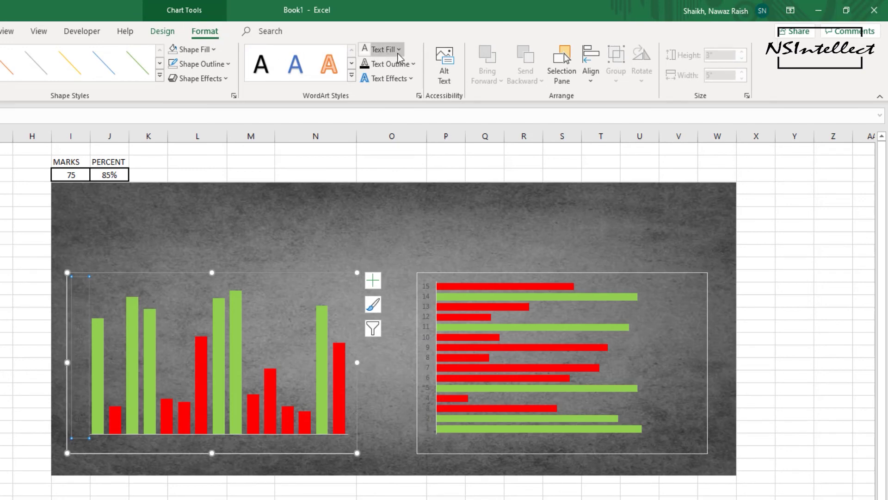
Step: Turn the column chart's value and 1–15 category labels and the bar chart's percentage labels white
left_click(366, 49)
left_click(220, 446)
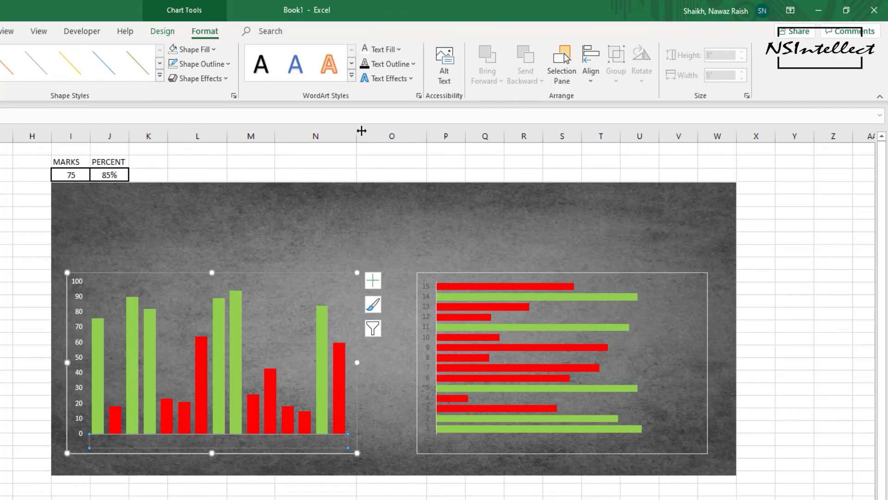
left_click(399, 49)
left_click(375, 101)
left_click(425, 293)
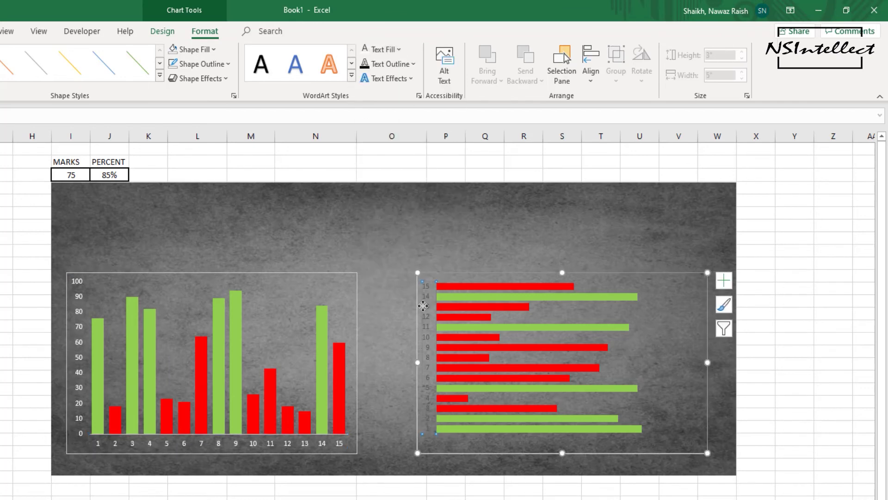
left_click(541, 451)
left_click(528, 444)
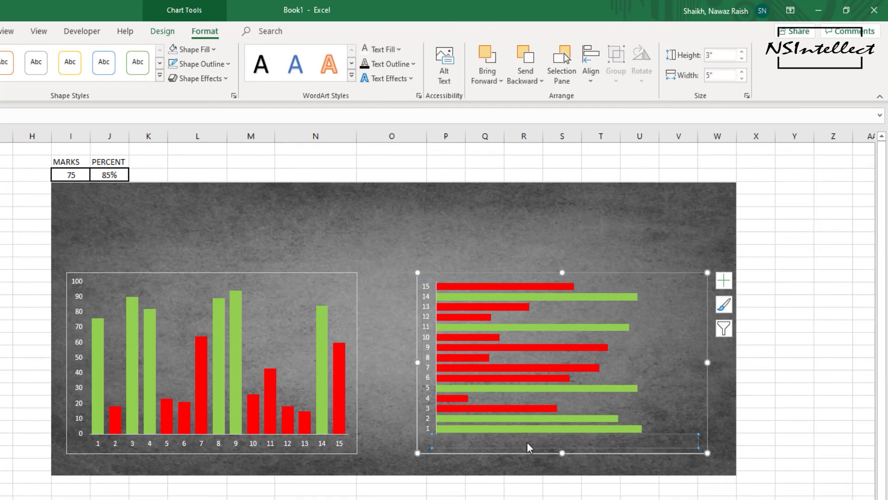
left_click(366, 51)
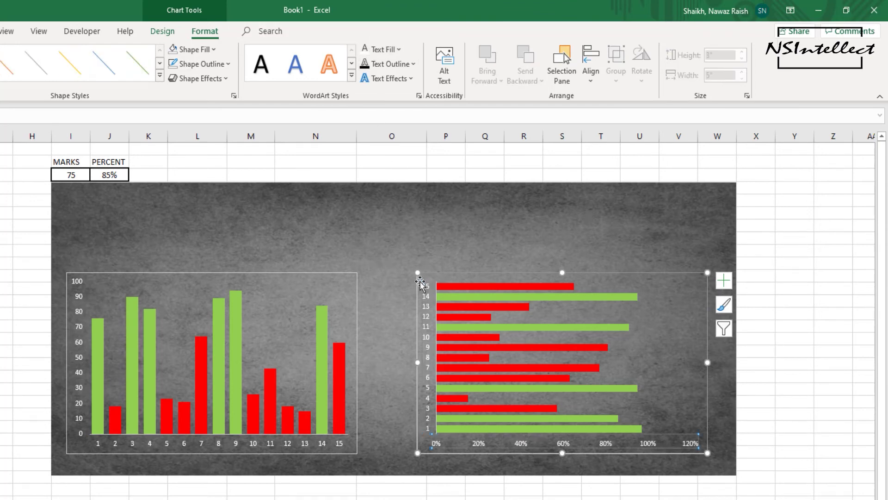
left_click(400, 223)
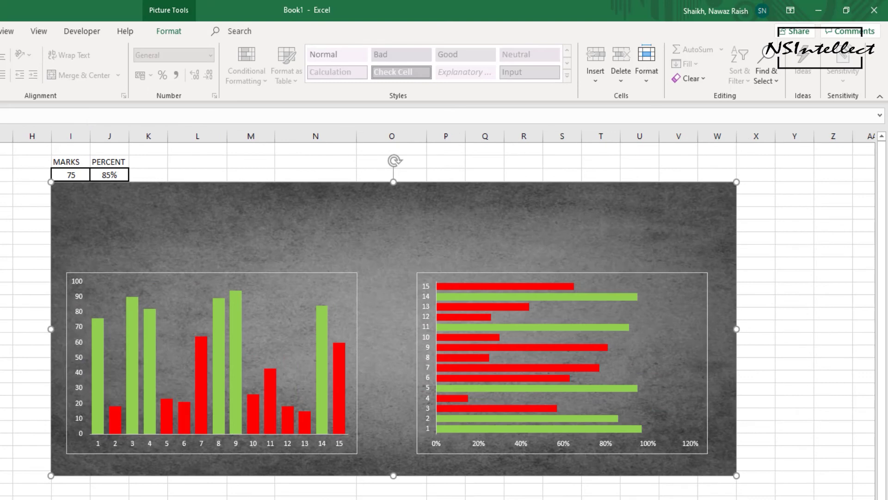
key("alt+n")
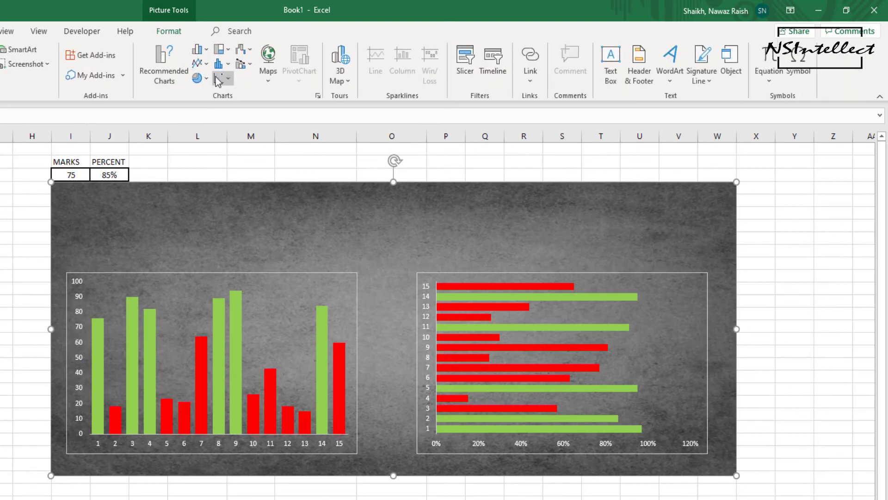
Step: Draw a text box above the column chart holding the TARGET label
left_click(616, 79)
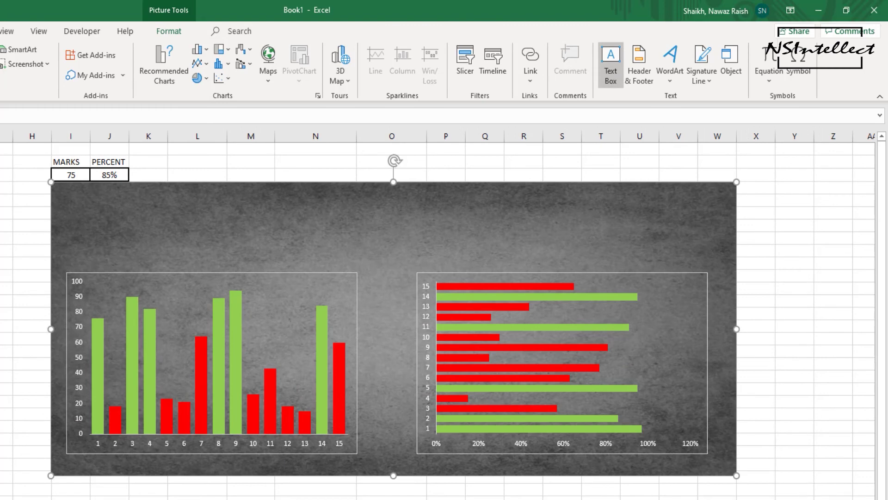
left_click(180, 228)
left_click_drag(264, 224, 288, 238)
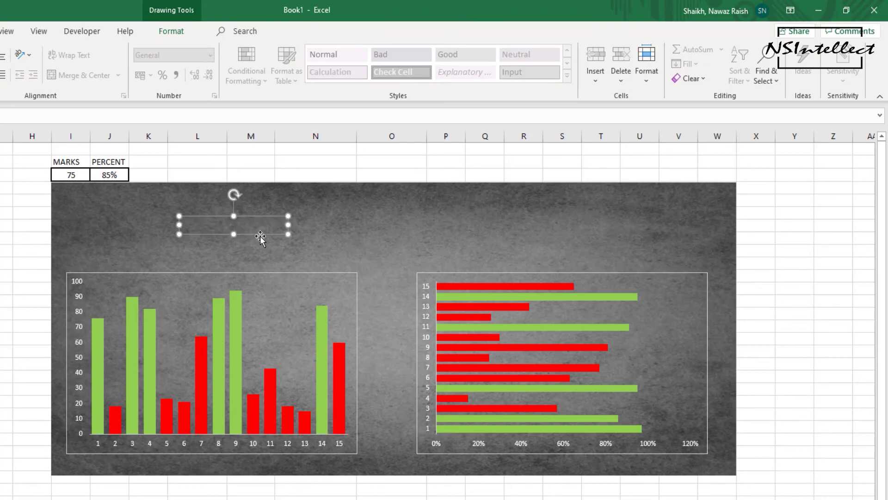
left_click_drag(234, 238, 234, 252)
type("TARGET")
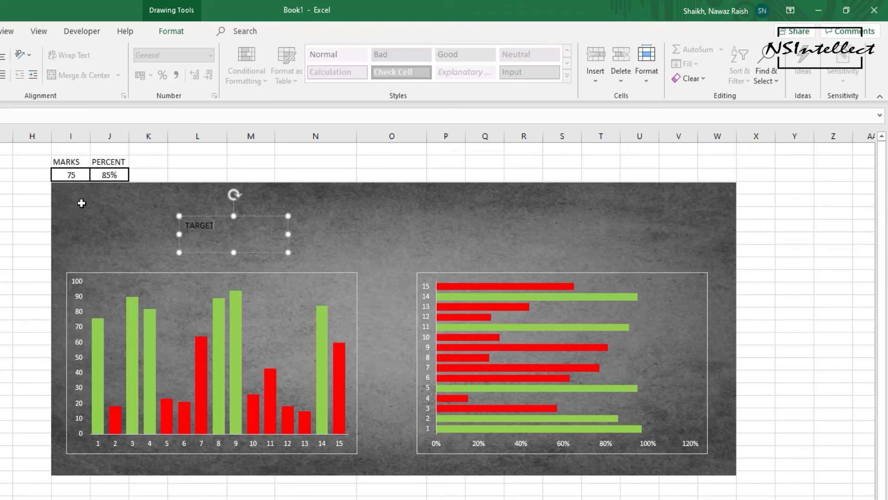
left_click(355, 246)
Step: Make the TARGET text larger, centred, white and bold, nudged slightly down toward the chart
left_click(201, 224)
key("ctrl+shift+period")
key("ctrl+shift+period")
key("ctrl+shift+period")
key("ctrl+shift+period")
key("ctrl+shift+period")
key("ctrl+shift+period")
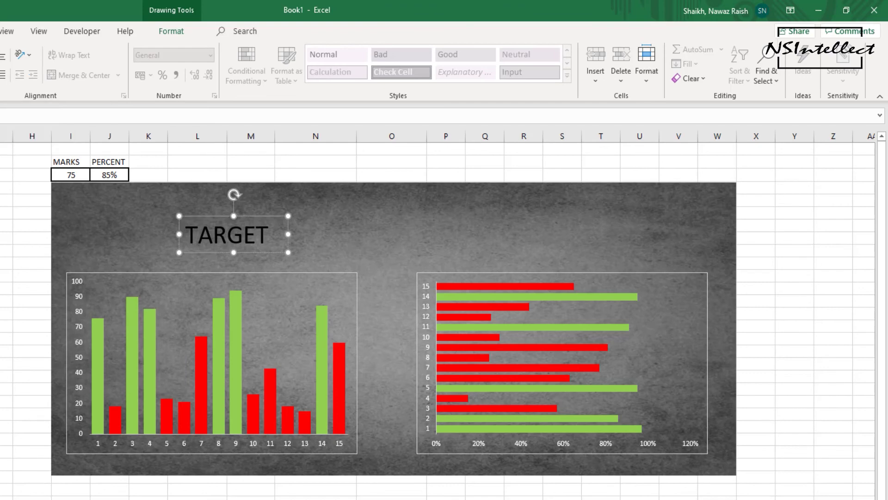
key("ctrl+e")
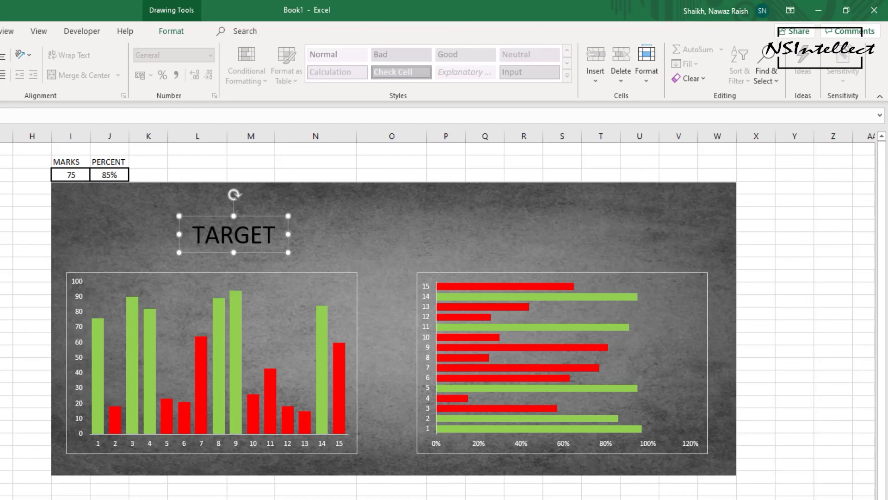
left_click(2, 75)
left_click(4, 93)
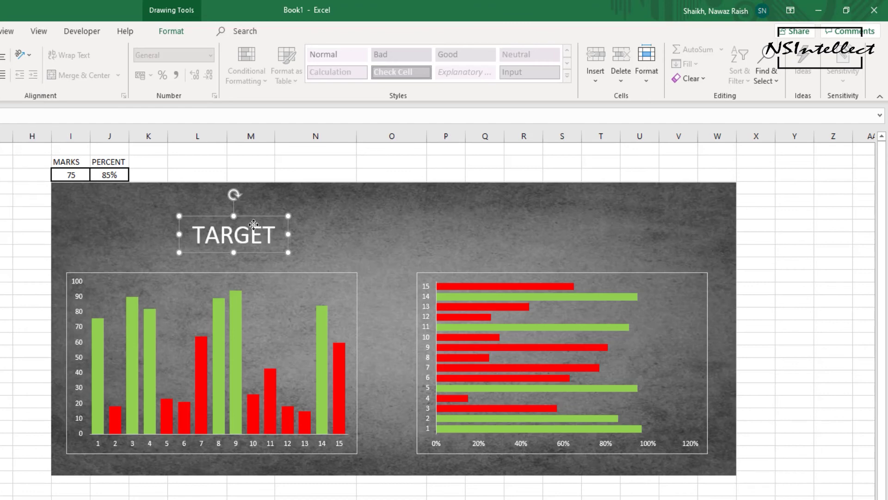
mouse_move(253, 224)
left_mouse_down()
mouse_move(255, 234)
mouse_move(278, 233)
left_mouse_up()
key("ctrl+b")
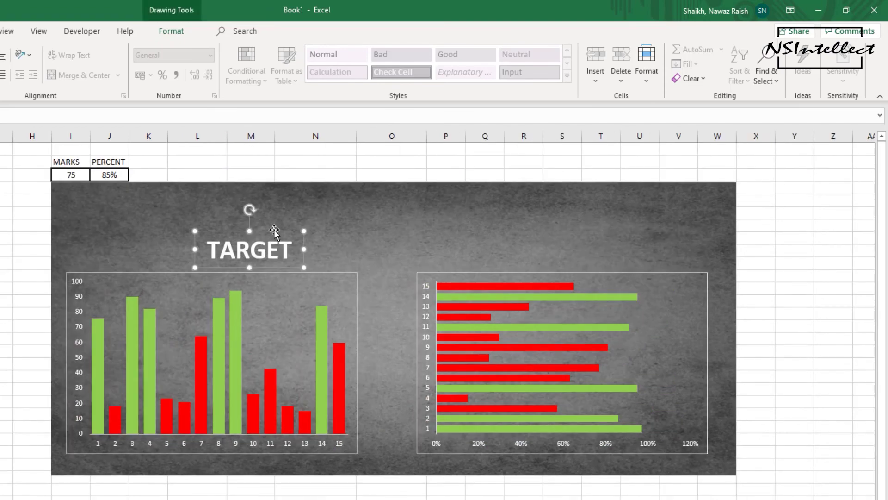
Step: Ctrl-drag a copy of the TARGET text box to its right, narrow it, and clear its text
left_click_drag(274, 231, 399, 232)
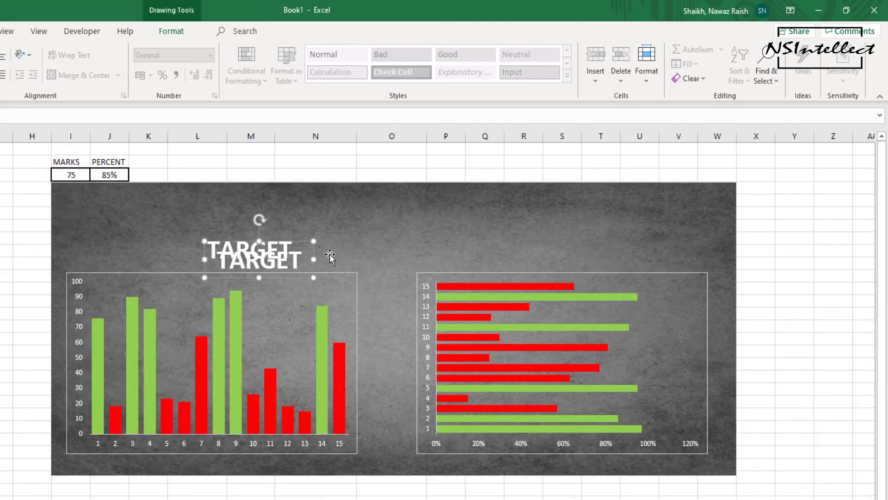
left_click(399, 233)
left_click_drag(411, 249, 354, 255)
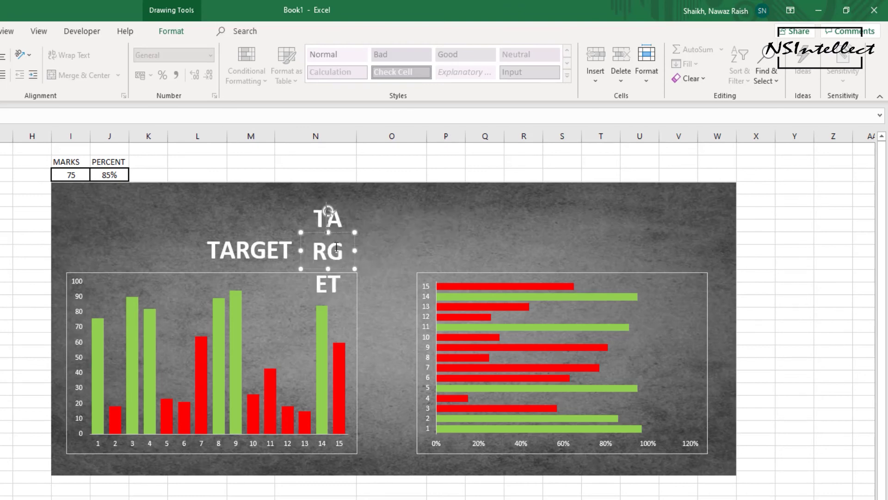
key("Delete")
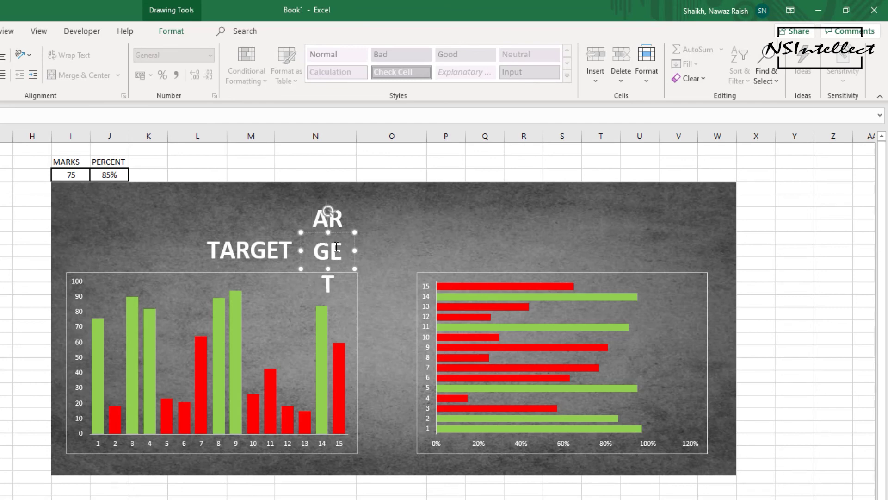
key("ctrl+a")
key("Delete")
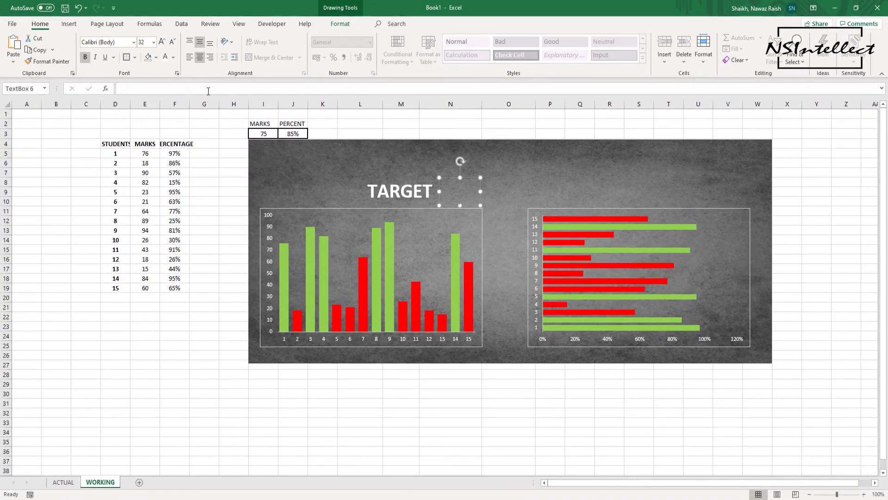
Step: Link the empty text box to the marks target cell I3 so it shows 75
left_click(208, 91)
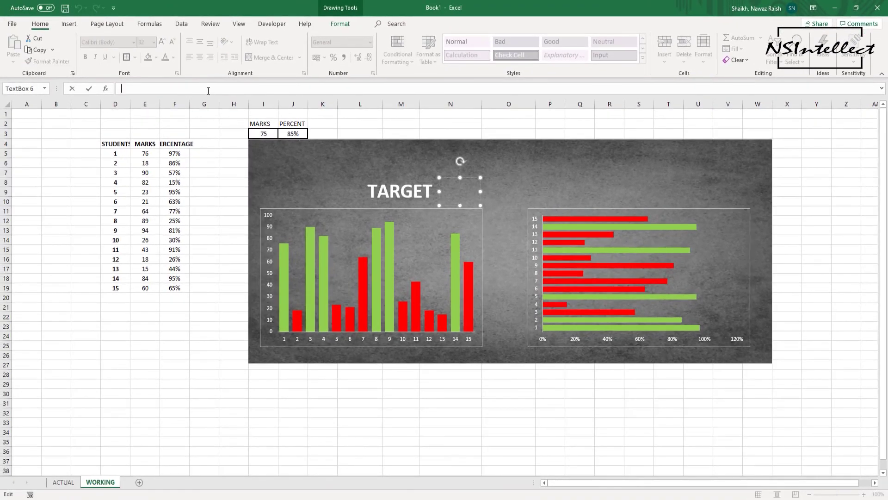
type("=")
left_click(263, 136)
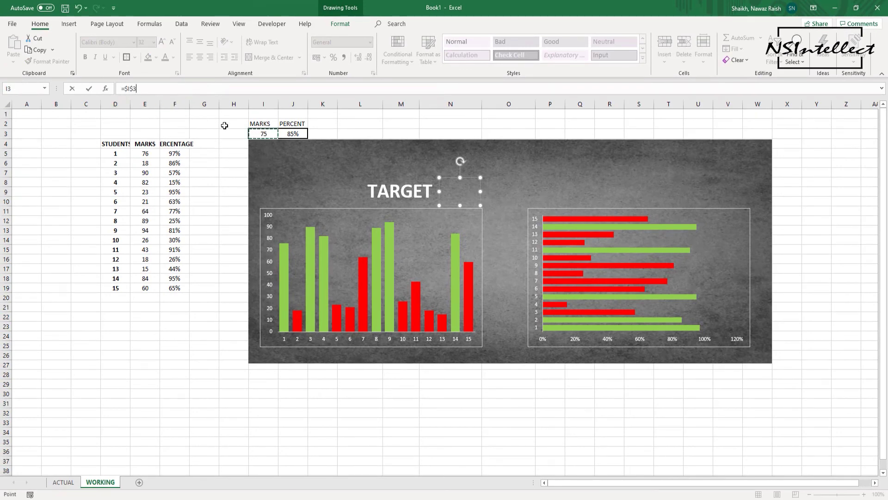
key("Return")
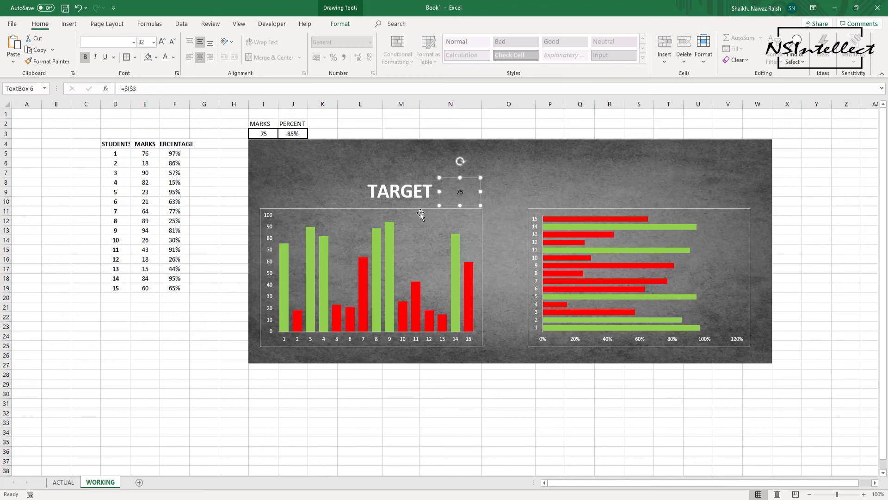
Step: Format-paint TARGET's large white style onto the 75 label and move it beside TARGET
left_click(407, 192)
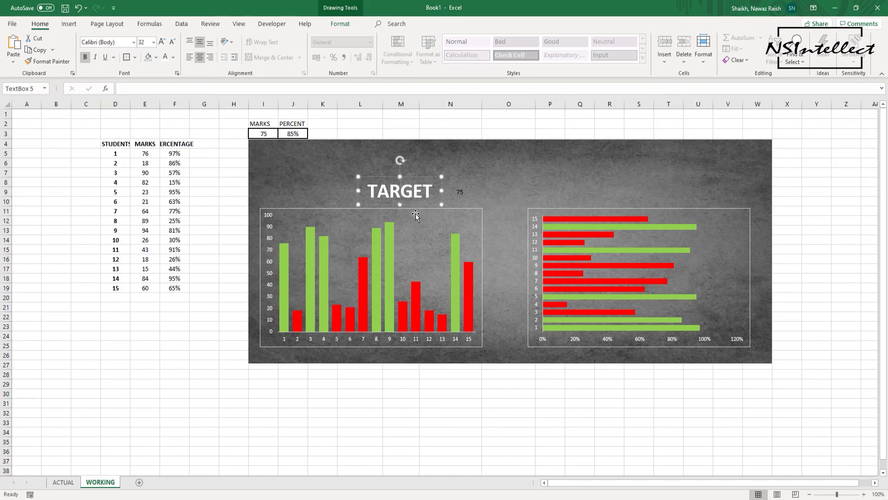
left_click(49, 61)
left_click(461, 192)
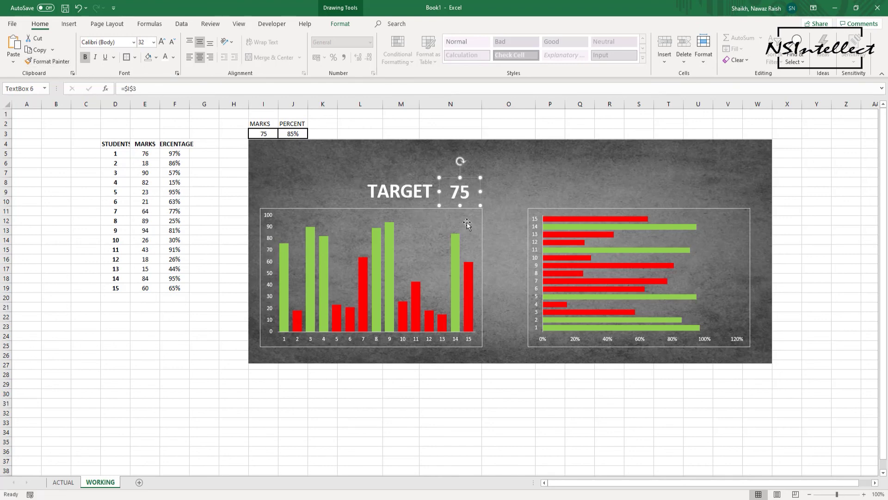
left_click(472, 223)
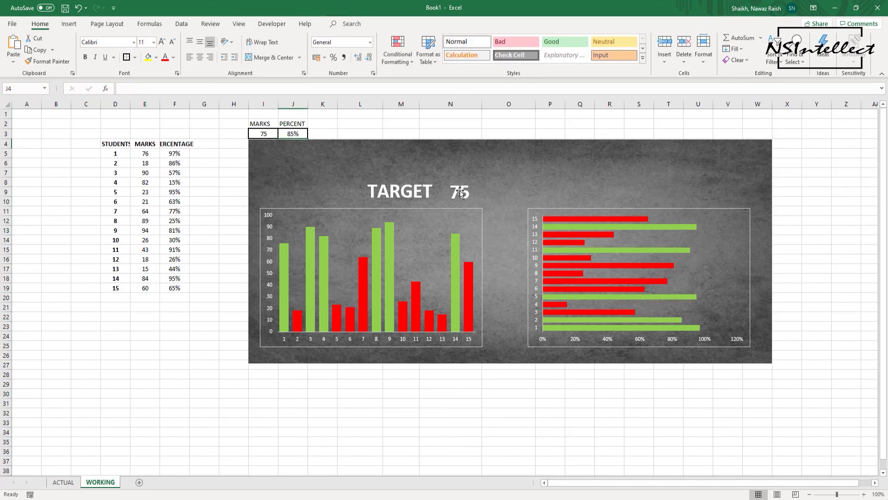
mouse_move(466, 178)
left_mouse_down()
mouse_move(456, 177)
mouse_move(465, 176)
left_mouse_up()
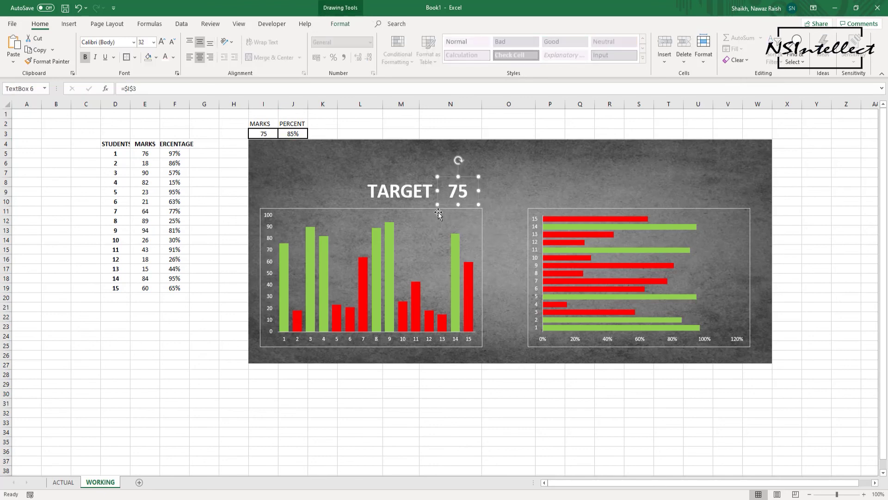
left_click(414, 188)
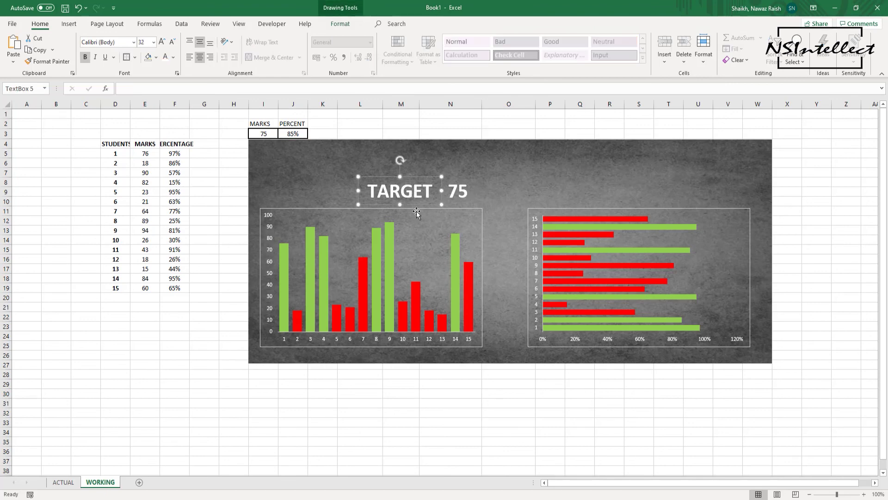
Step: Give the TARGET and 75 text boxes a white shape outline
left_click(340, 24)
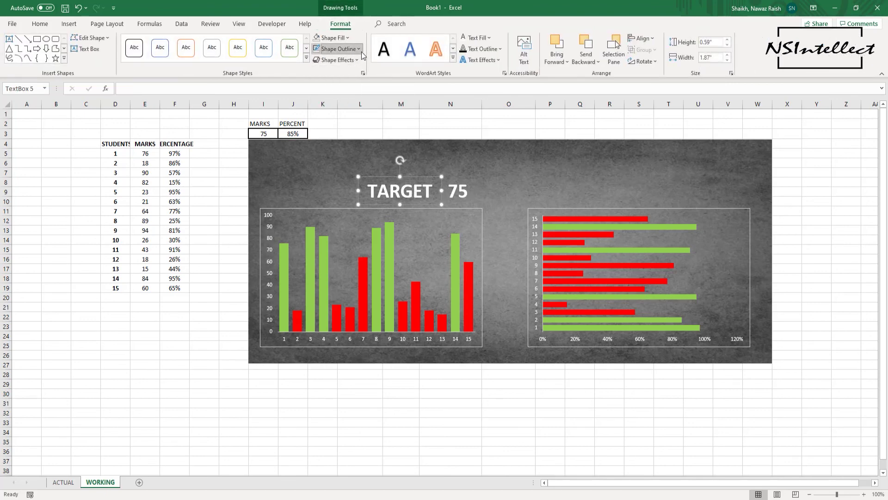
left_click(337, 49)
left_click(317, 89)
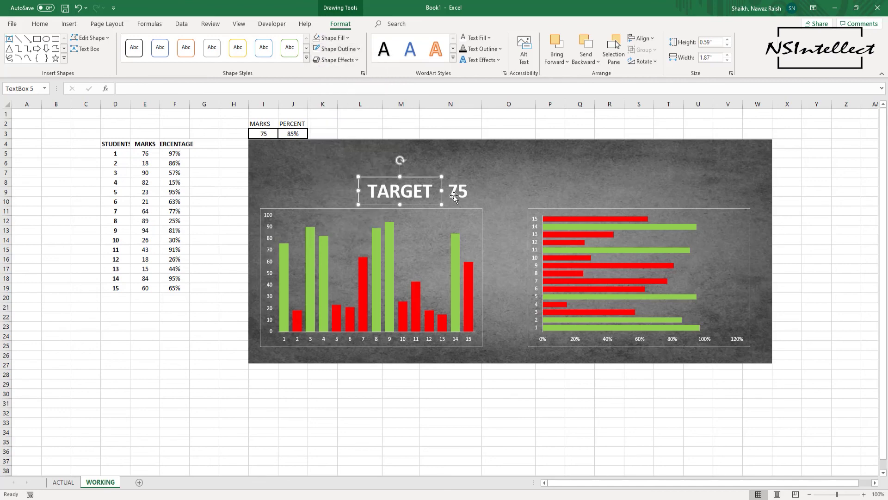
left_click(451, 196)
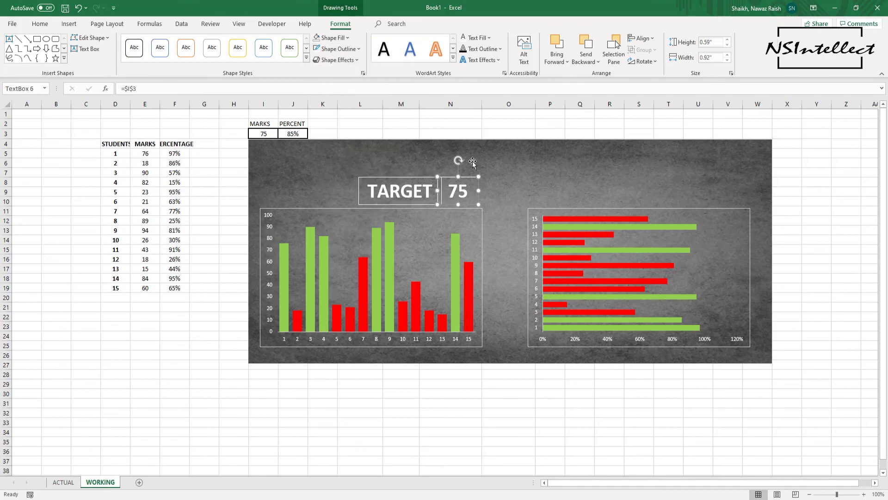
left_click(511, 203)
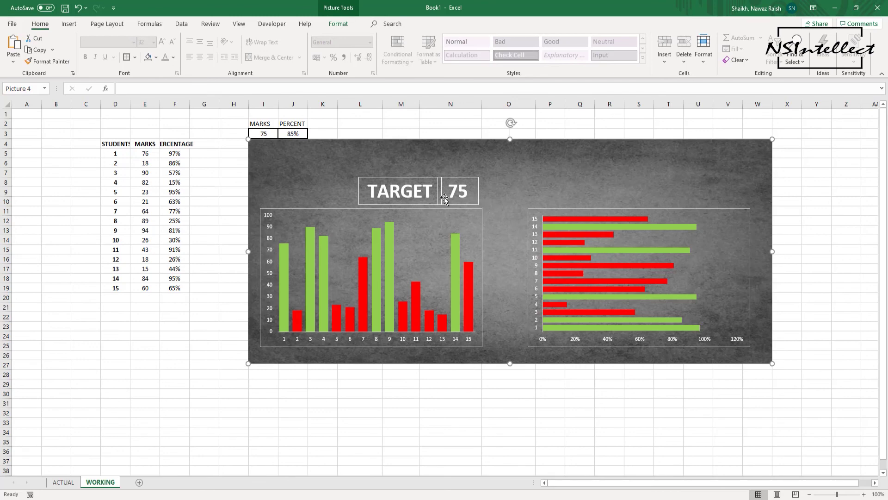
Step: Select the TARGET and 75 labels together and duplicate them with Ctrl+D
left_click(397, 188)
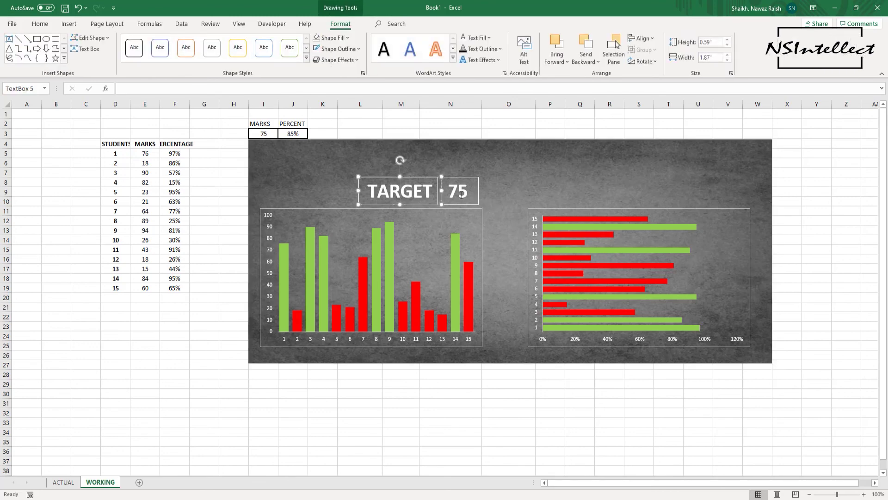
left_click(331, 186)
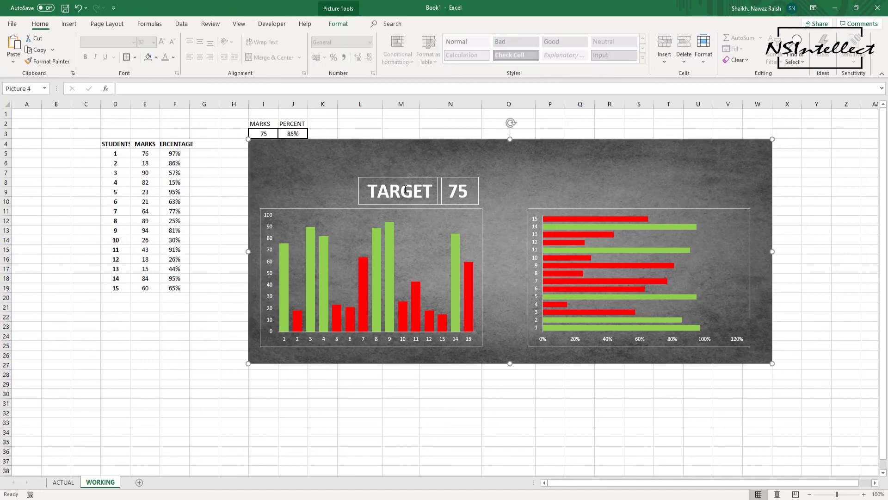
left_click(399, 191, "ctrl")
left_click(465, 189, "ctrl")
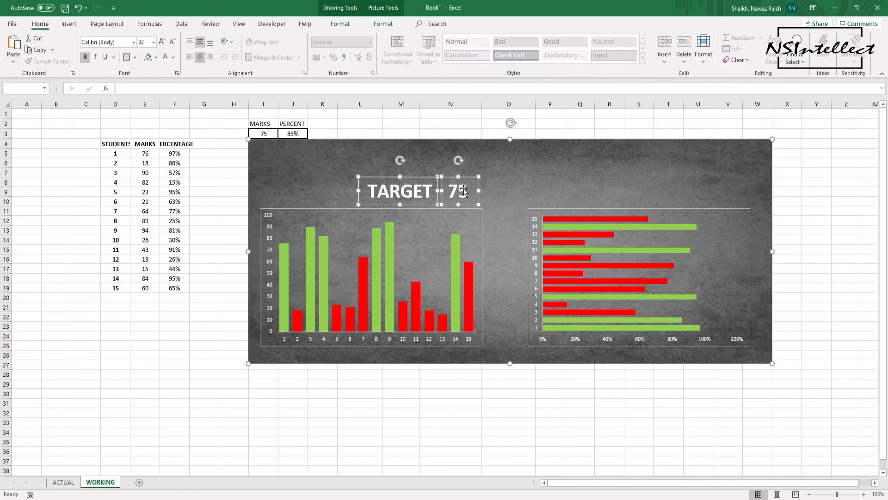
key("Escape")
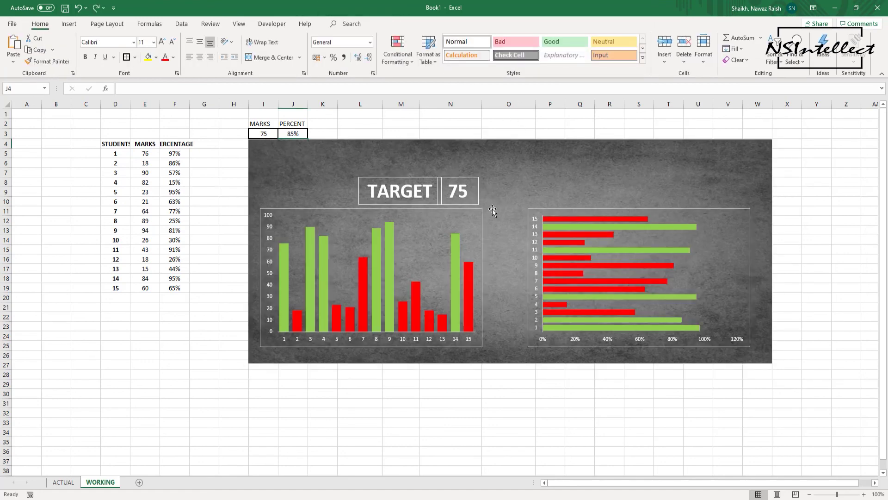
left_click(408, 188)
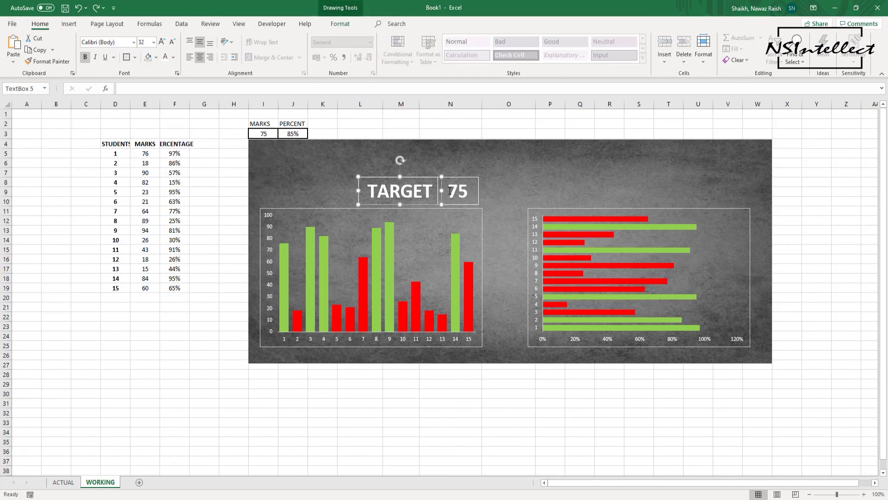
left_click(471, 187, "ctrl")
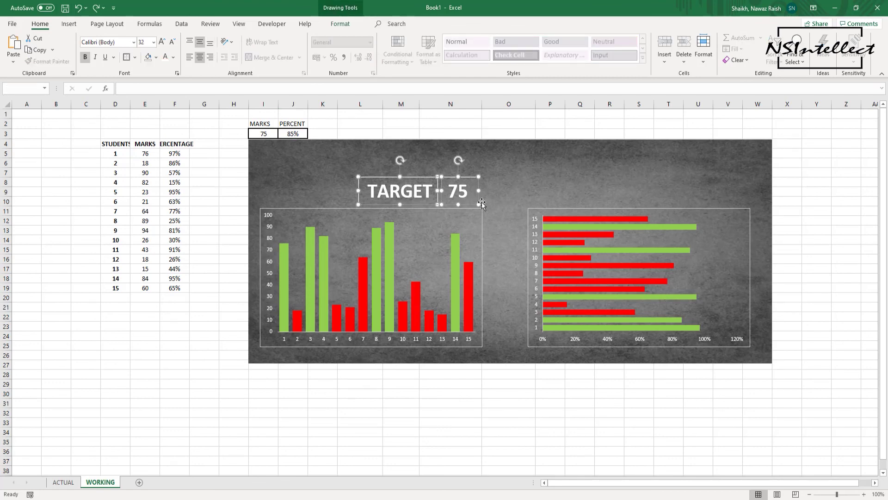
key("ctrl+d")
Step: Move the copied labels above the bar chart and link the value box to PERCENT cell J3
left_click_drag(477, 186, 740, 175)
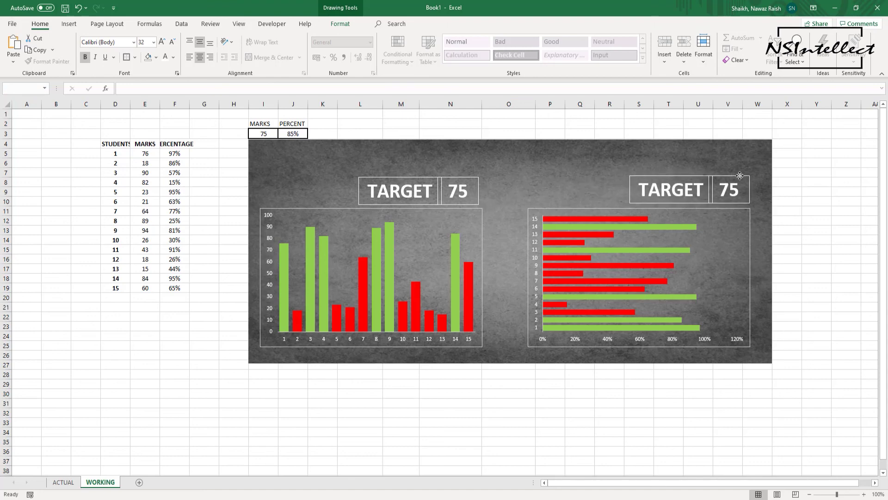
left_click_drag(668, 188, 658, 188)
left_click(694, 194)
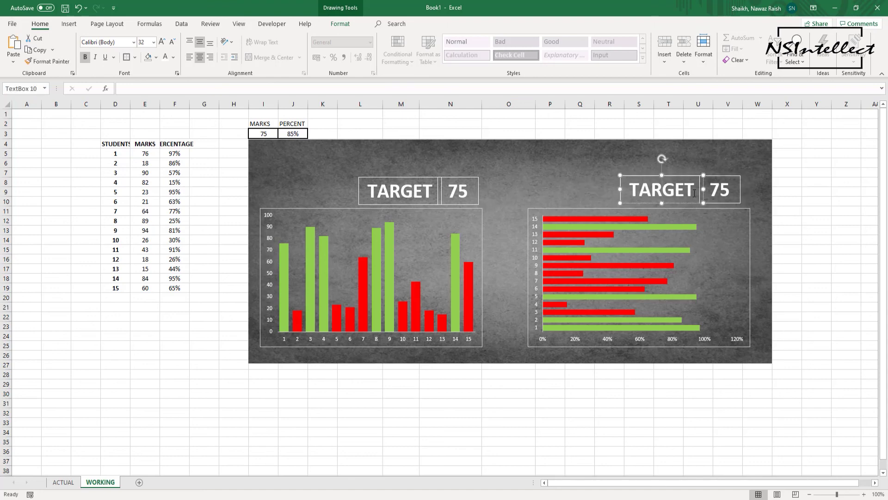
left_click(727, 189)
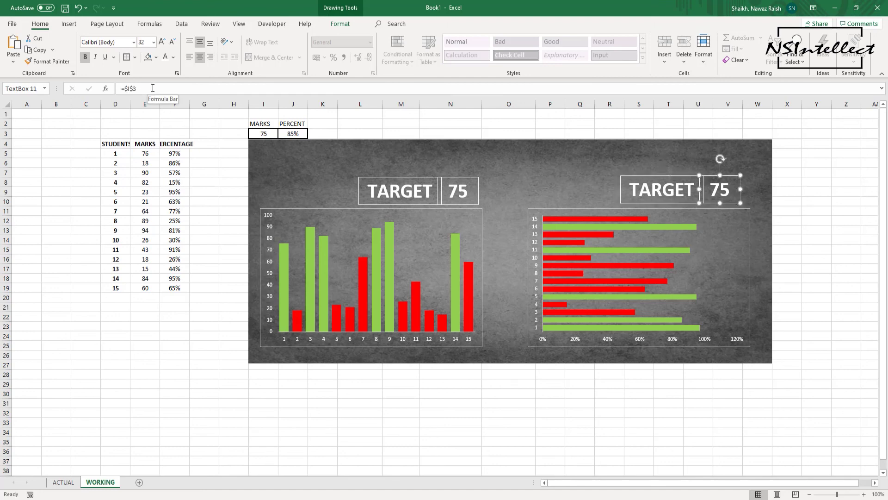
left_click(131, 88)
type("J")
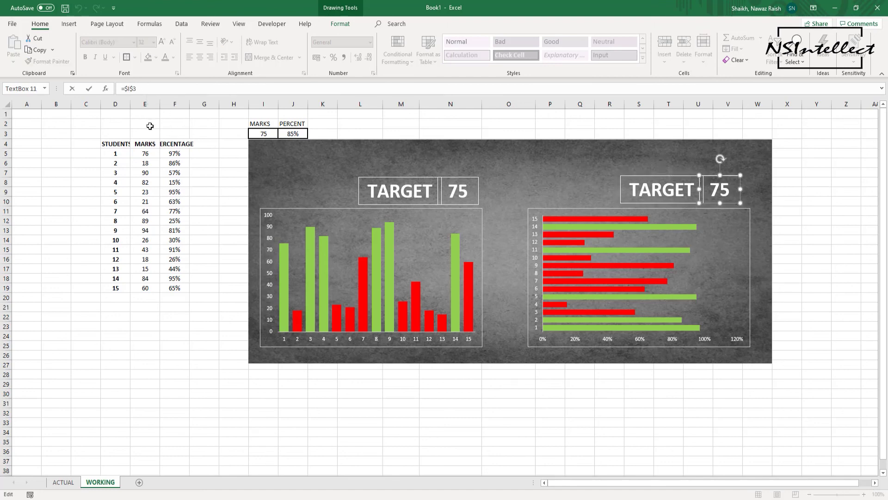
left_click(599, 146)
Step: Format-paint TARGET's large white style onto the 85% label and widen it to one line
left_click(726, 196)
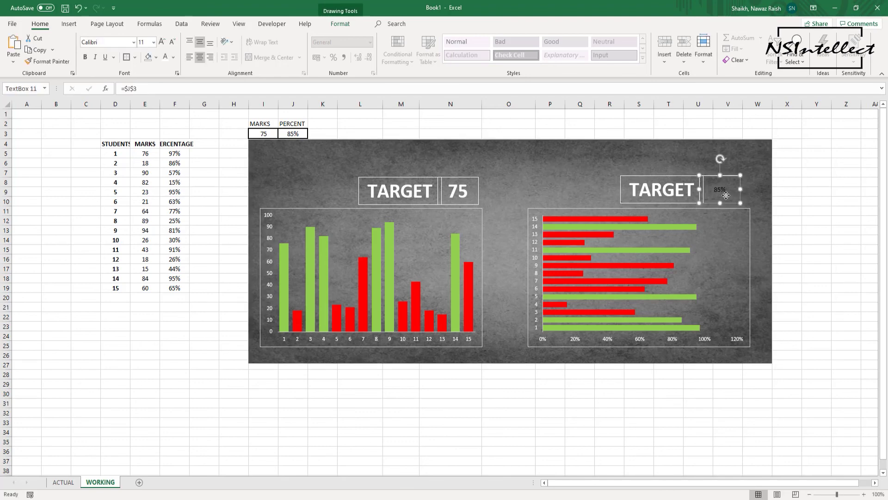
left_click(662, 190)
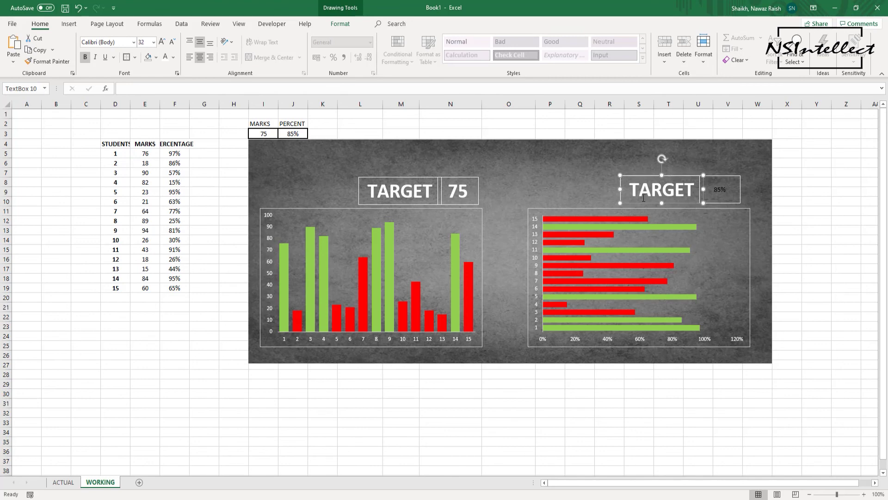
left_click(46, 61)
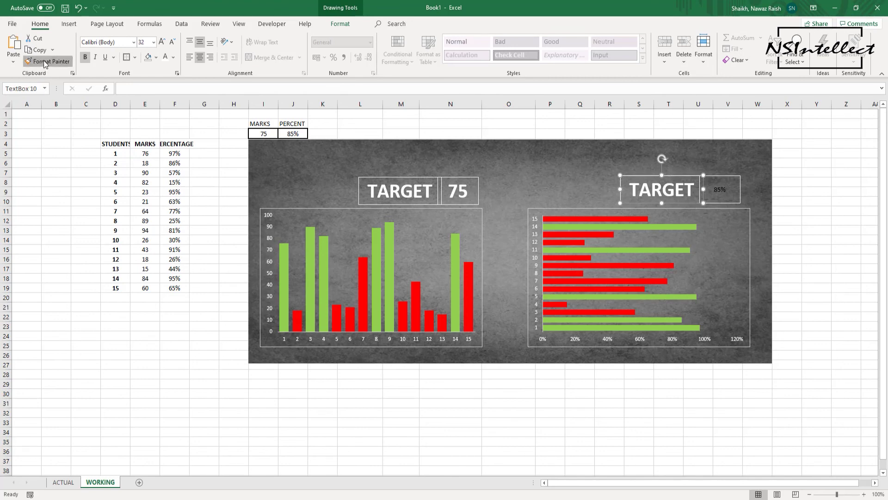
left_click(720, 190)
left_click_drag(741, 189, 750, 189)
Step: Enter 45 in the marks target cell I3 and 55 in the percent target cell J3
key("Escape")
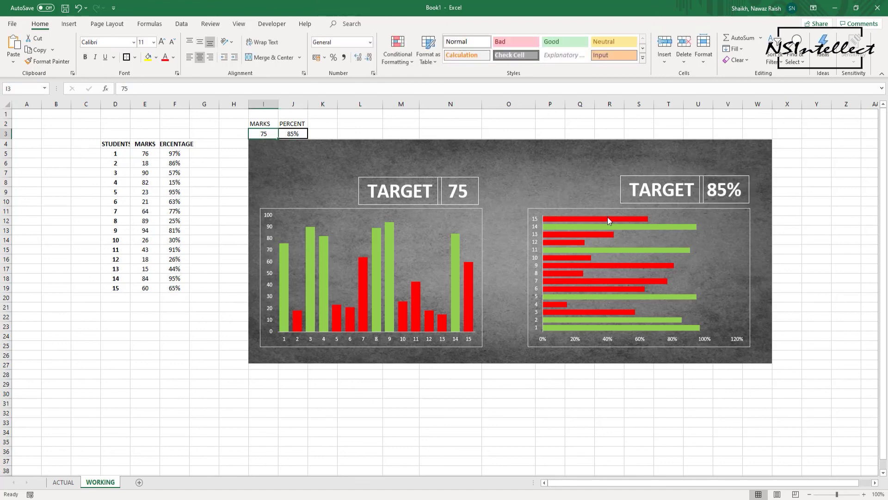
type("45")
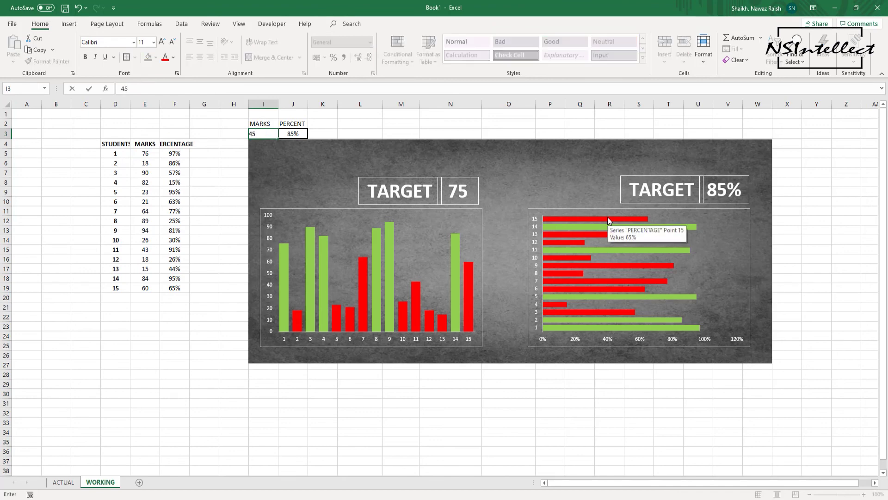
key("Return")
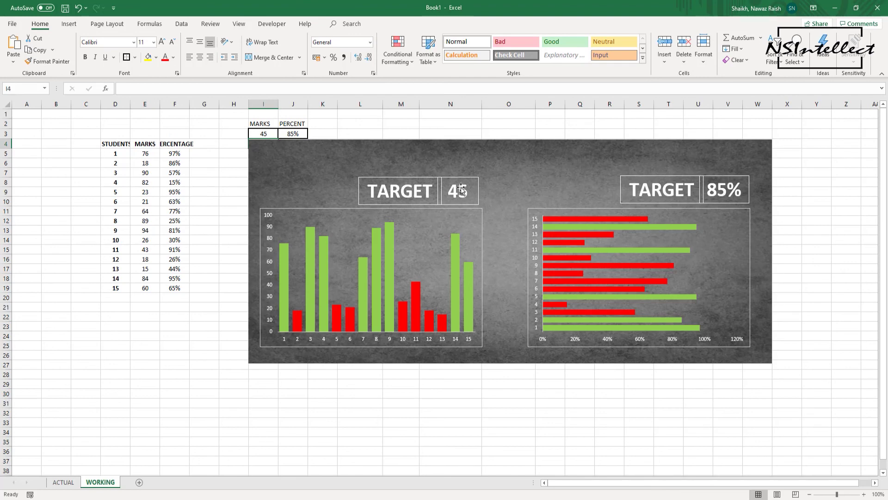
left_click(293, 133)
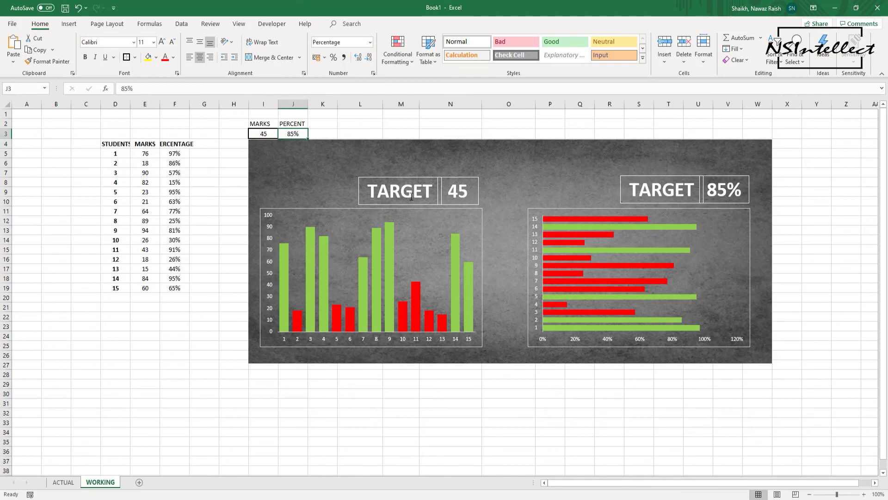
type("55")
key("Return")
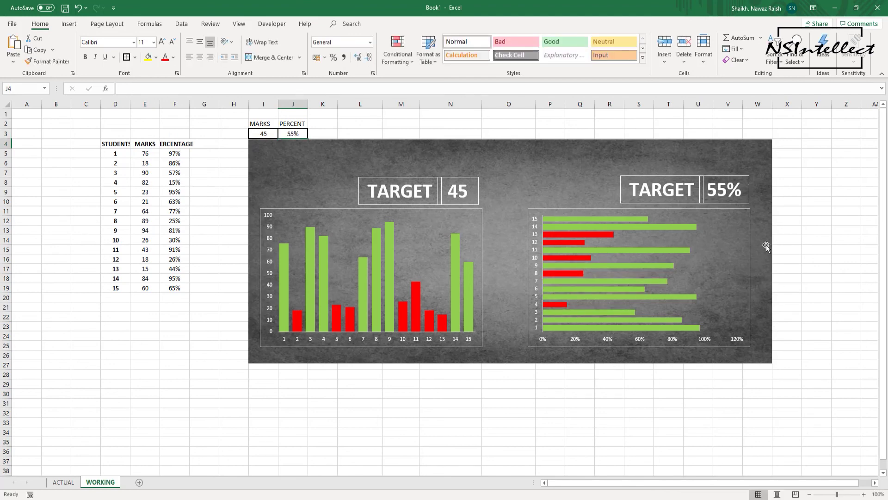